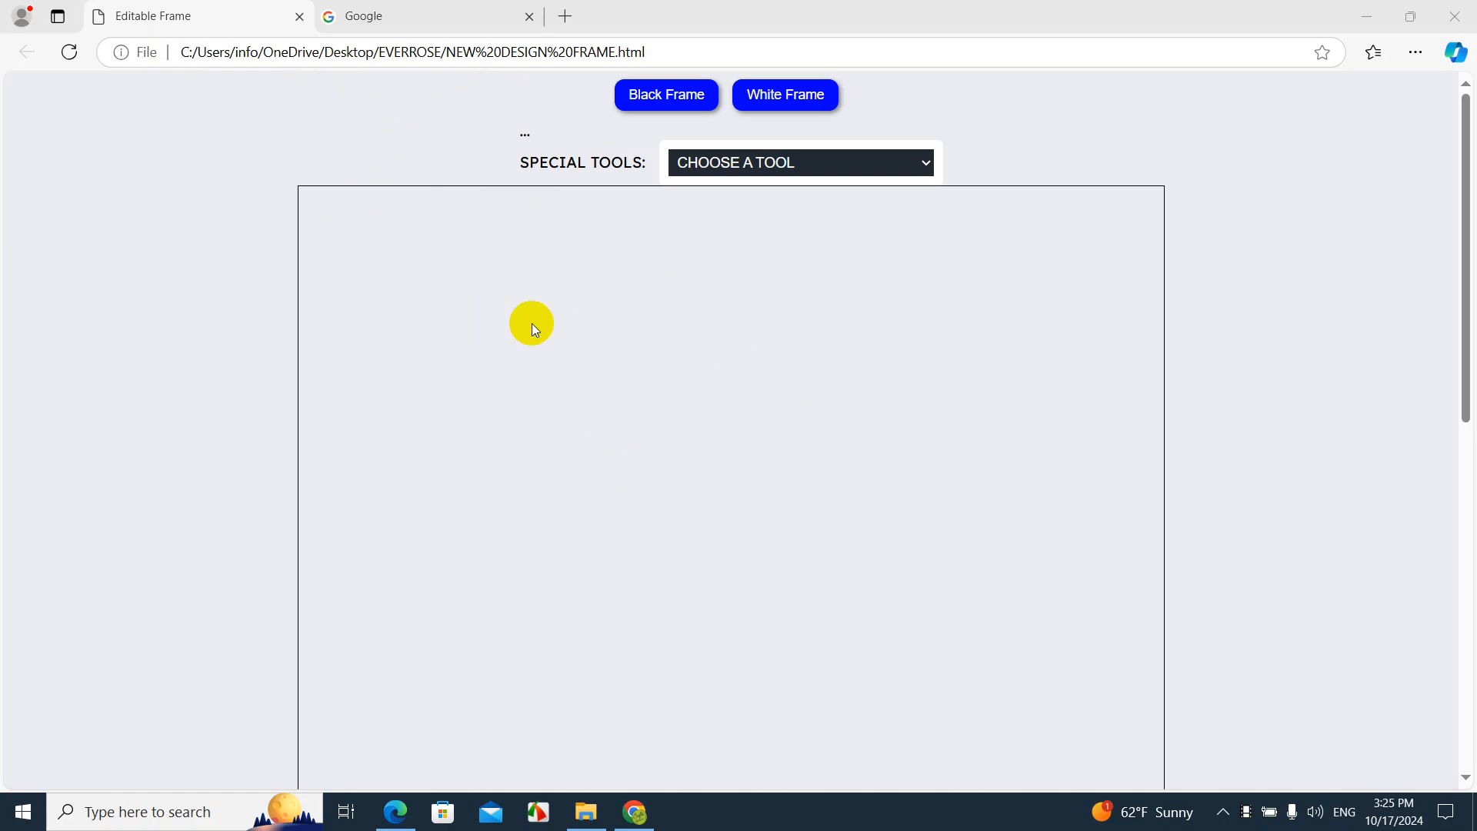
# - Add the text "Life Is A" to the design frame and move it down to the middle of the frame
pyautogui.scroll(-5, 534, 324)
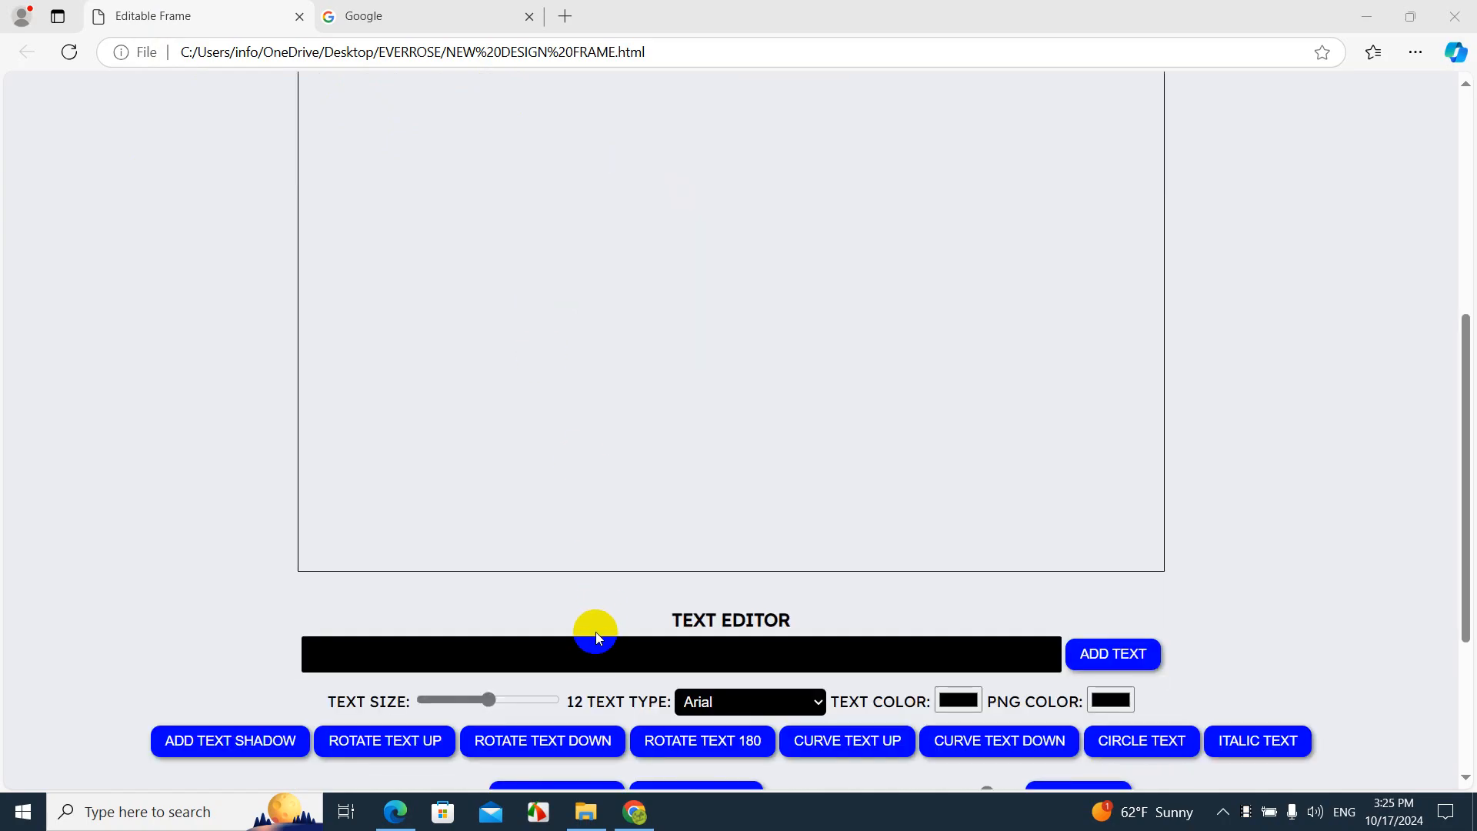
pyautogui.click(594, 647)
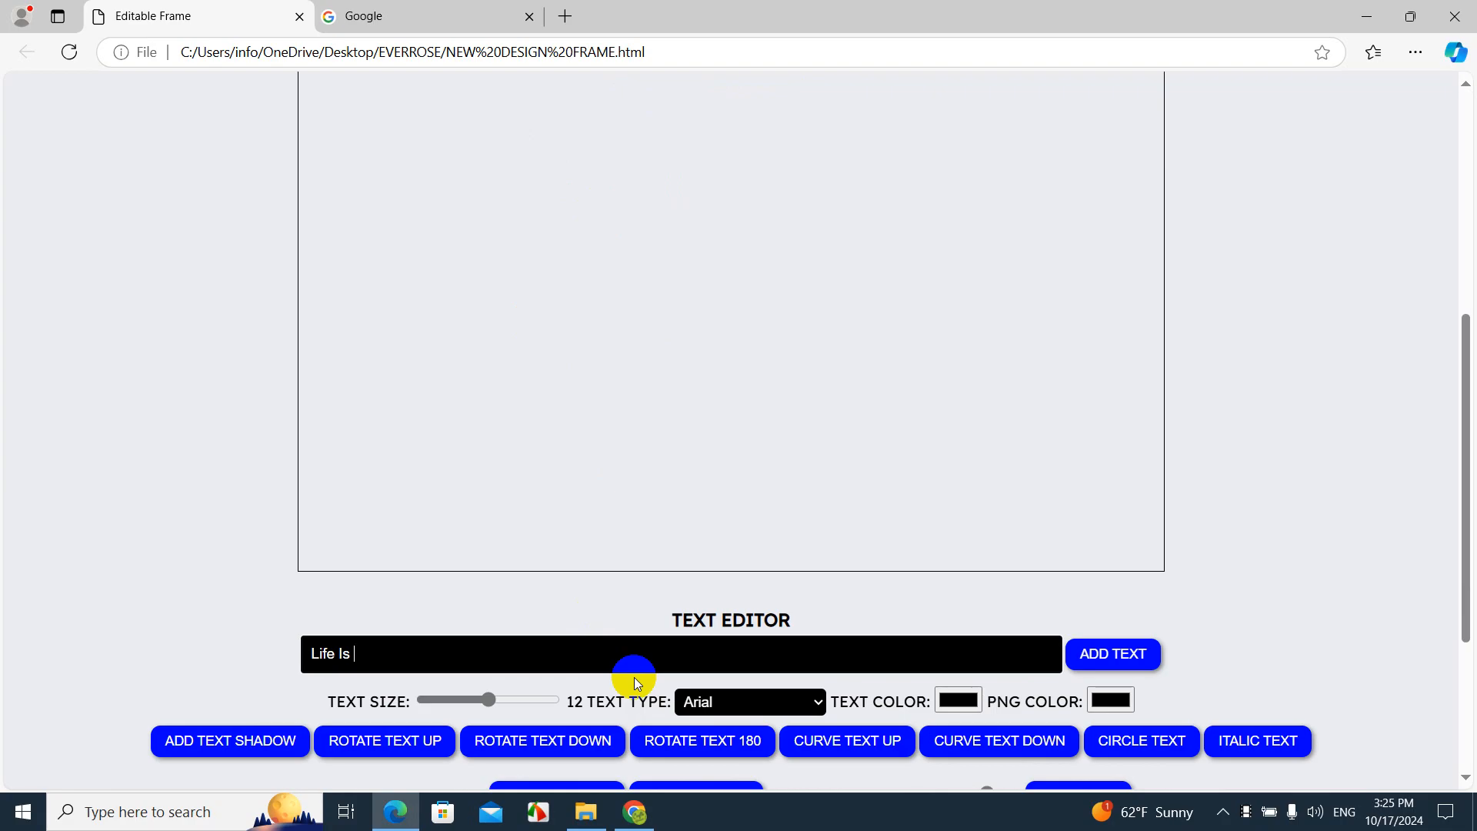
pyautogui.click(1107, 653)
pyautogui.moveTo(612, 279); pyautogui.dragTo(781, 755)
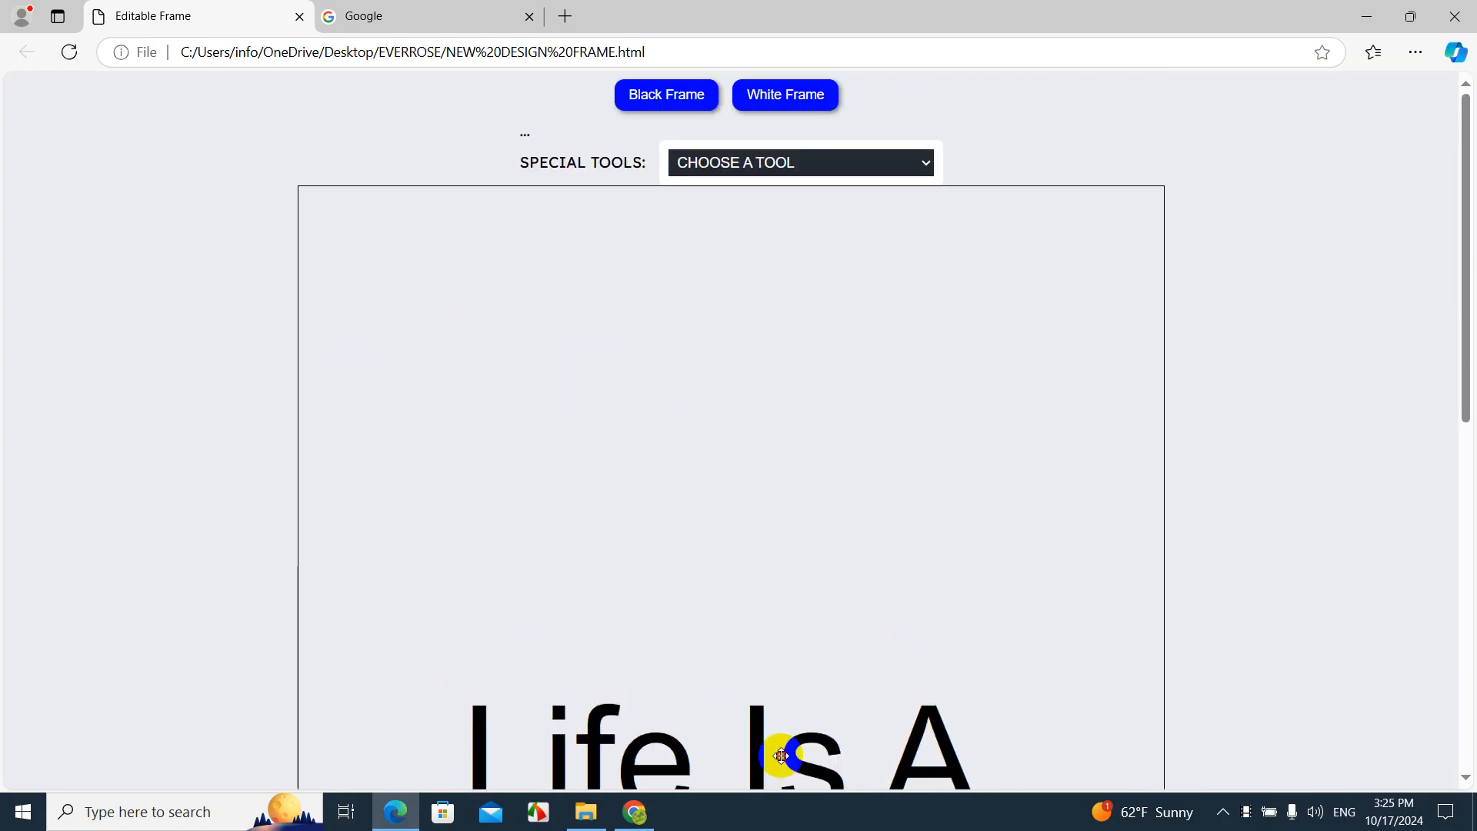
# - Curve the "Life Is A" text upward, rotate it 180 degrees and move it back inside the frame
pyautogui.scroll(-7, 742, 676)
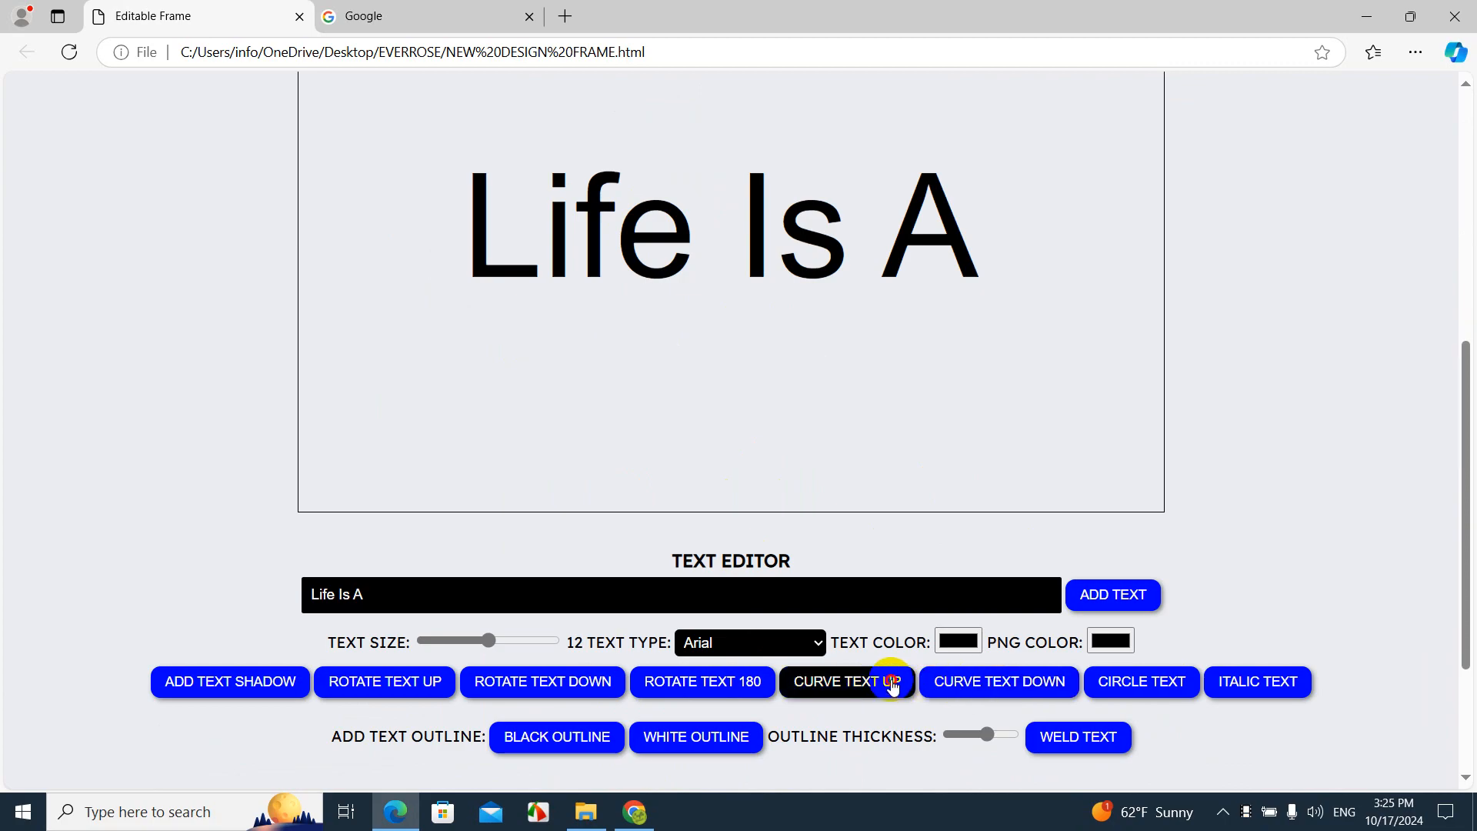
pyautogui.click(891, 684)
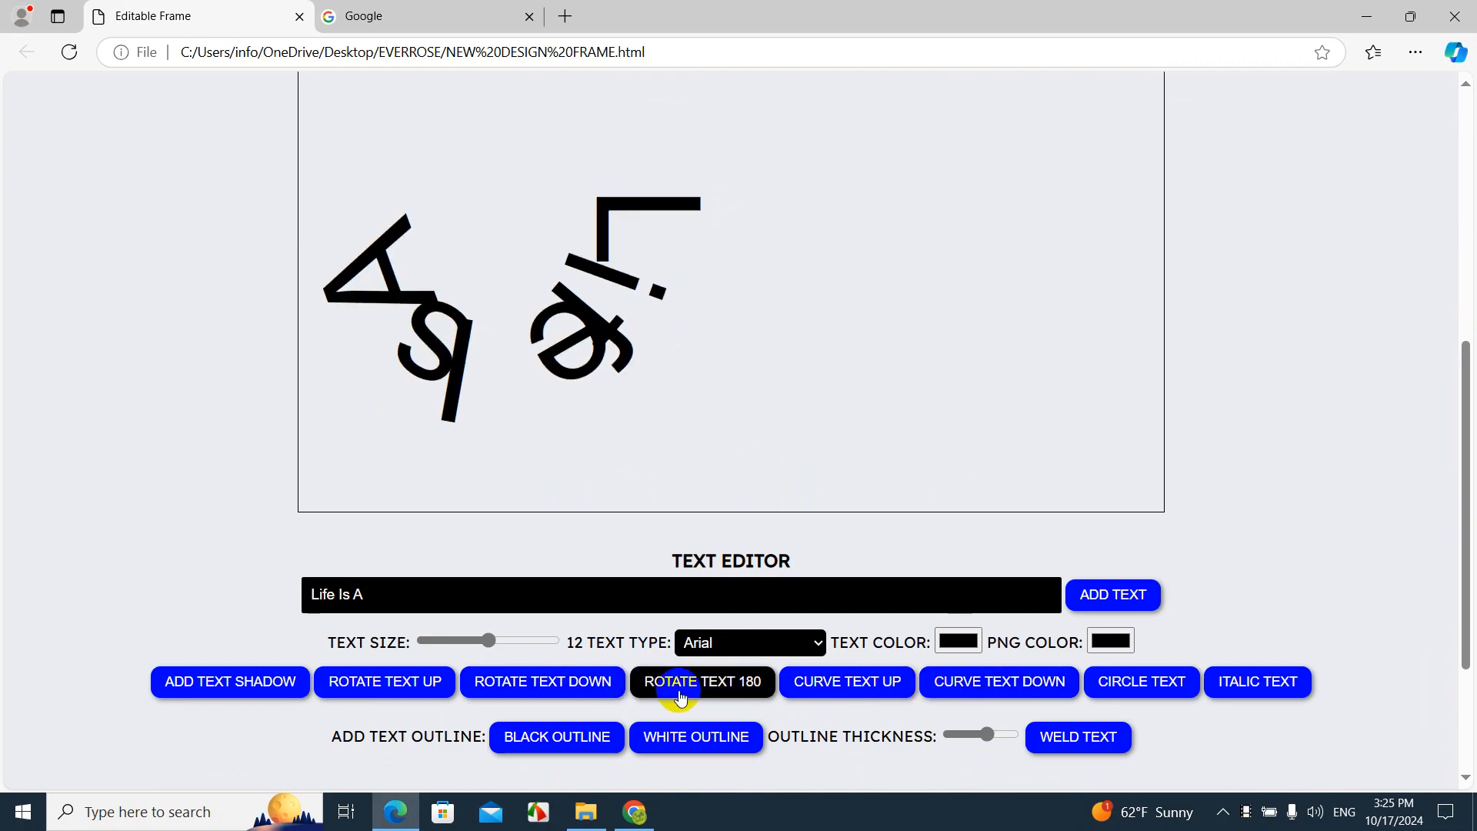
pyautogui.click(749, 693)
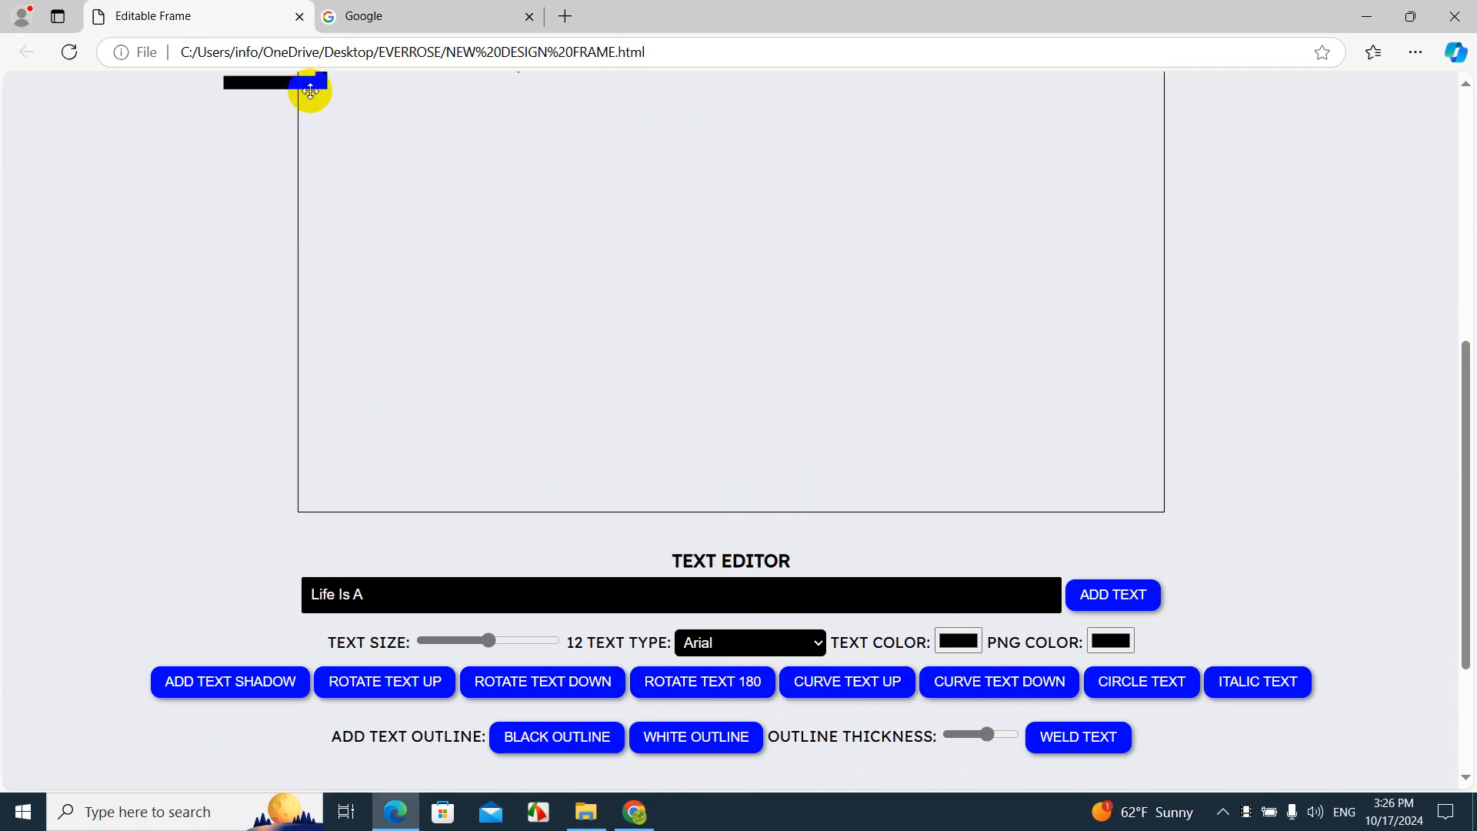
pyautogui.moveTo(312, 83); pyautogui.dragTo(491, 413)
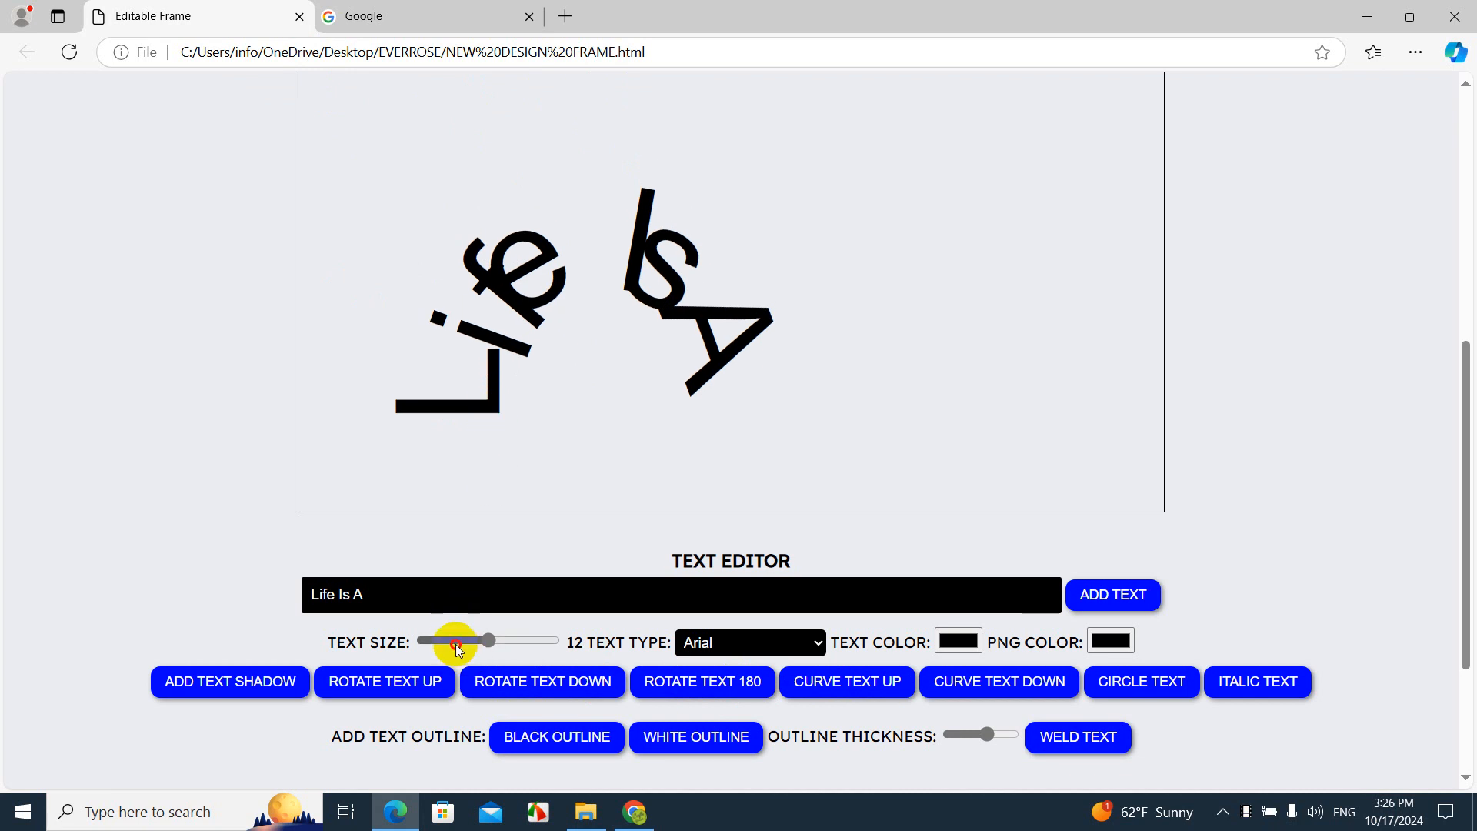
# - Reduce the curved text's size to 75 and set its font to Tangerine
pyautogui.click(456, 644)
pyautogui.click(761, 642)
pyautogui.scroll(-1, 759, 613)
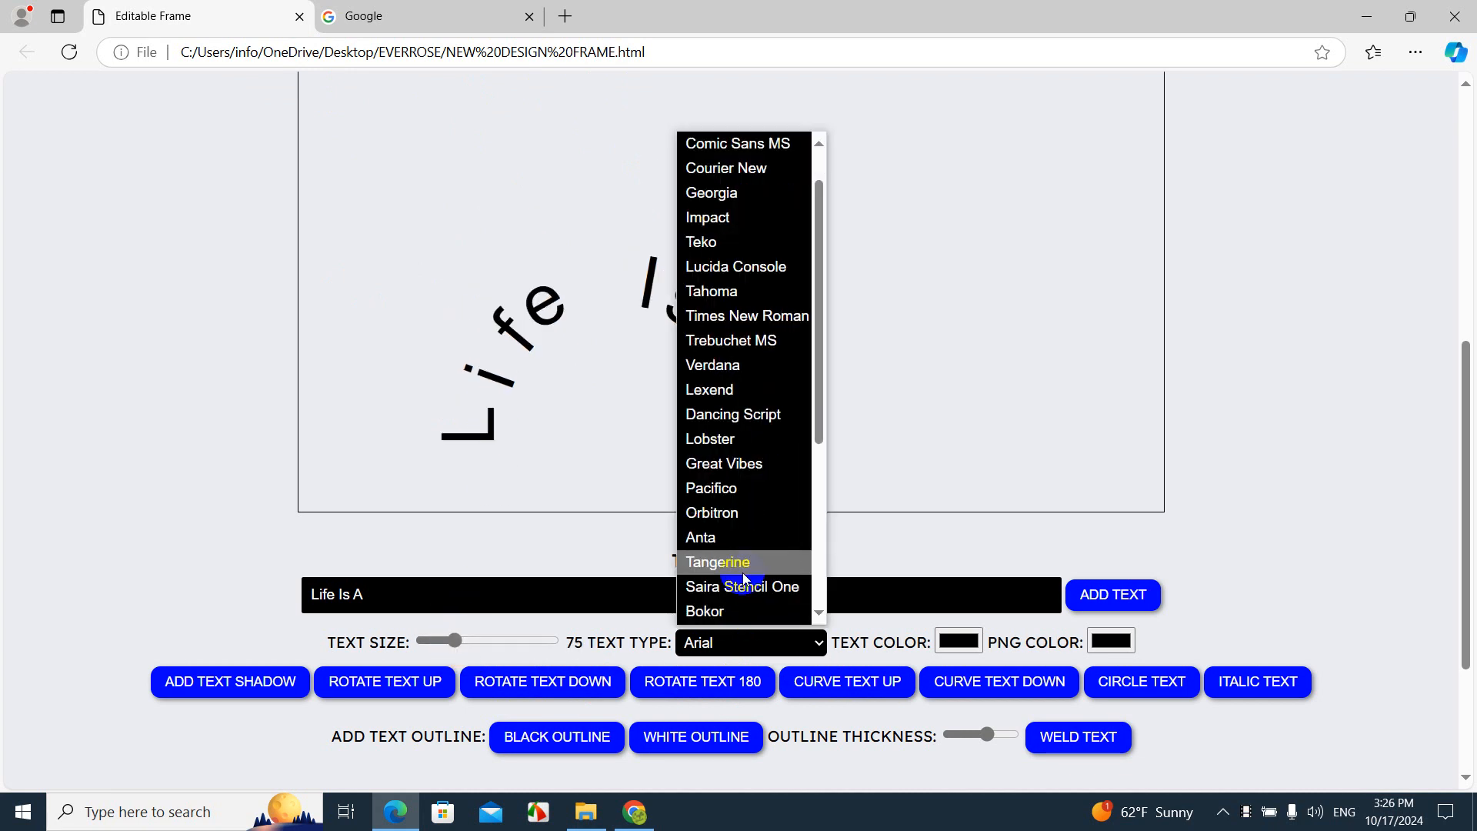
pyautogui.click(742, 573)
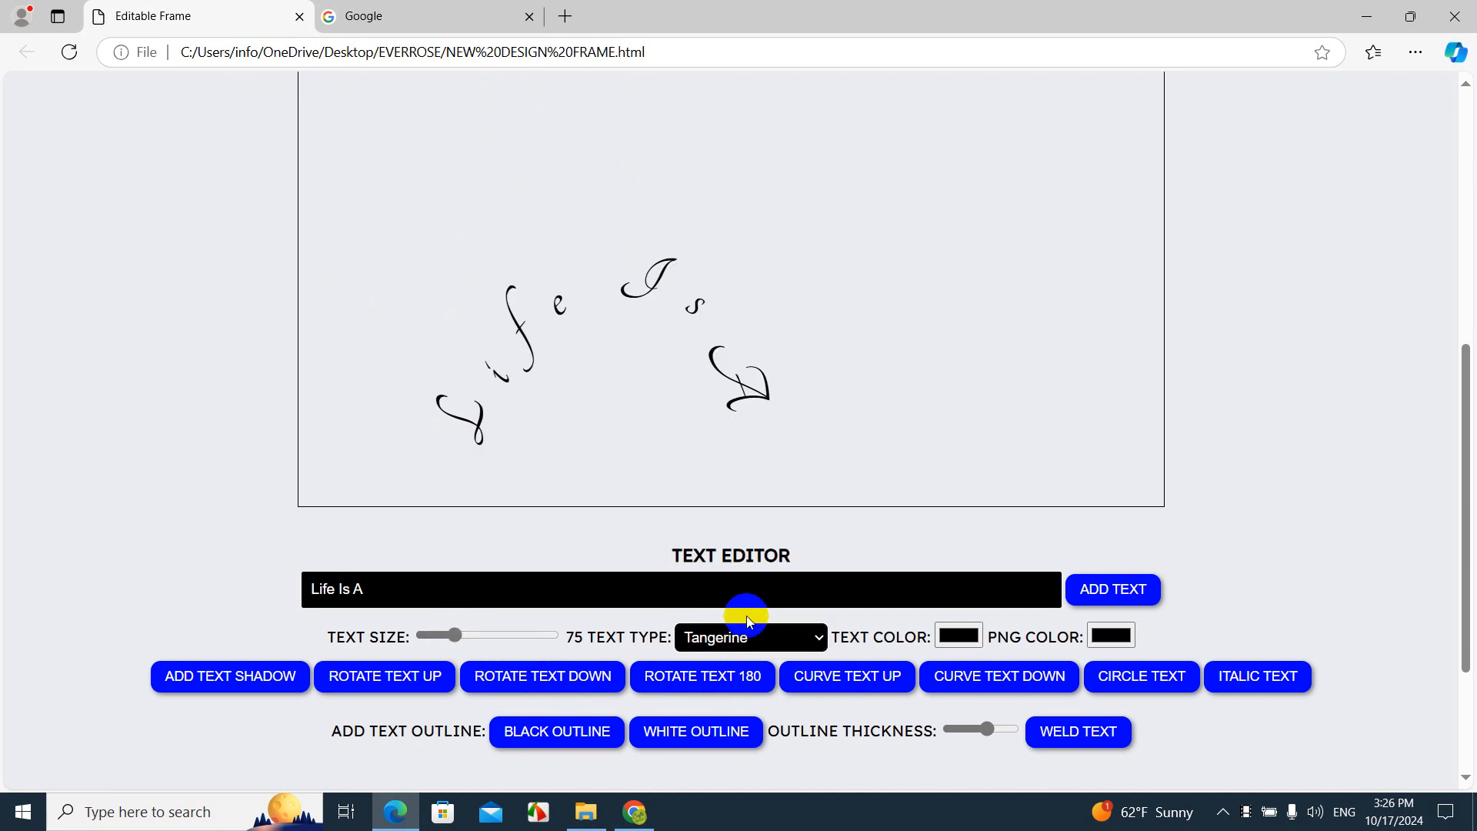
# - Try the Great Vibes and Girassol fonts on the curved text
pyautogui.click(751, 640)
pyautogui.scroll(-1, 751, 611)
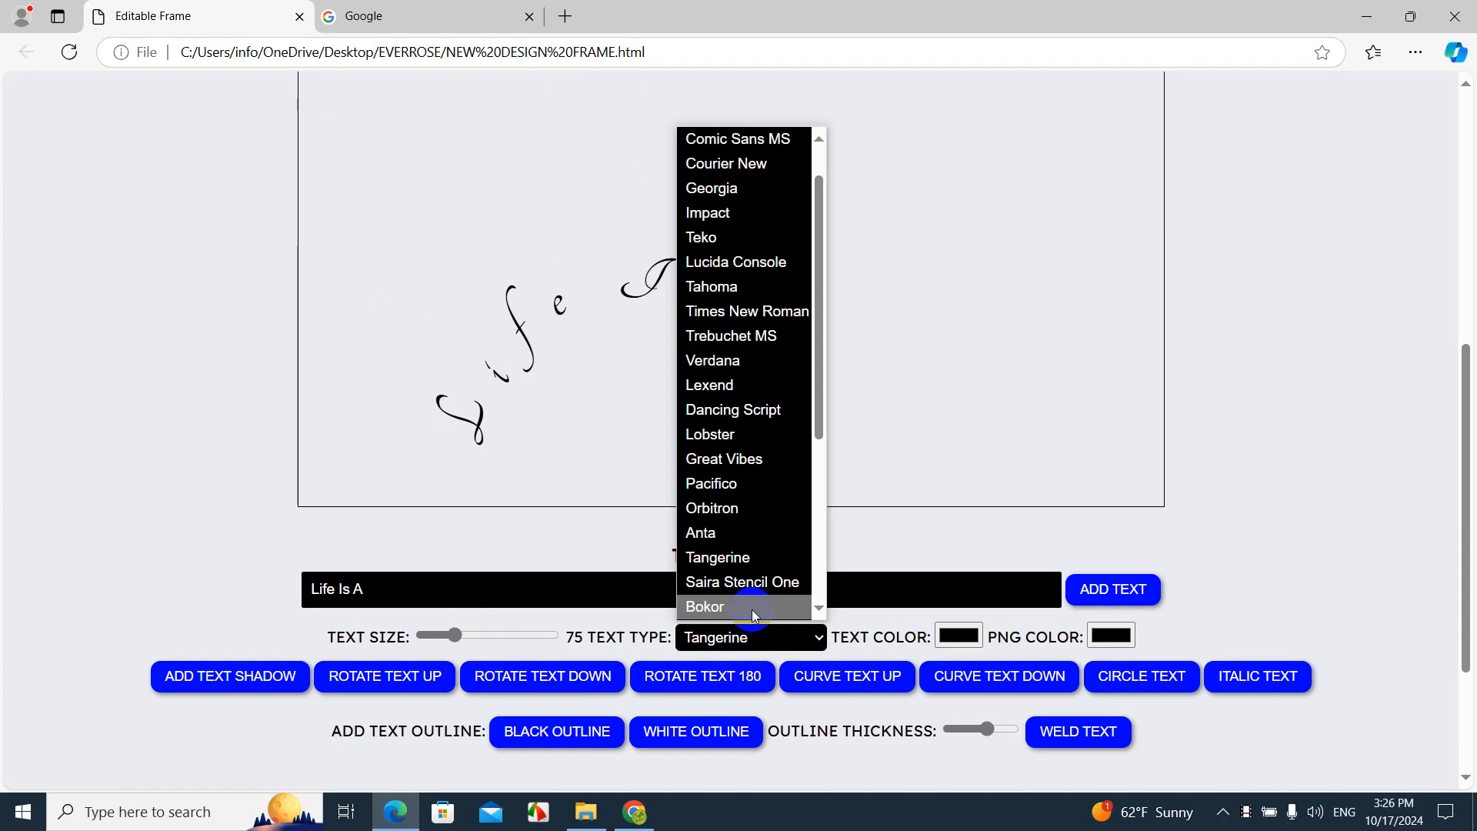
pyautogui.click(736, 562)
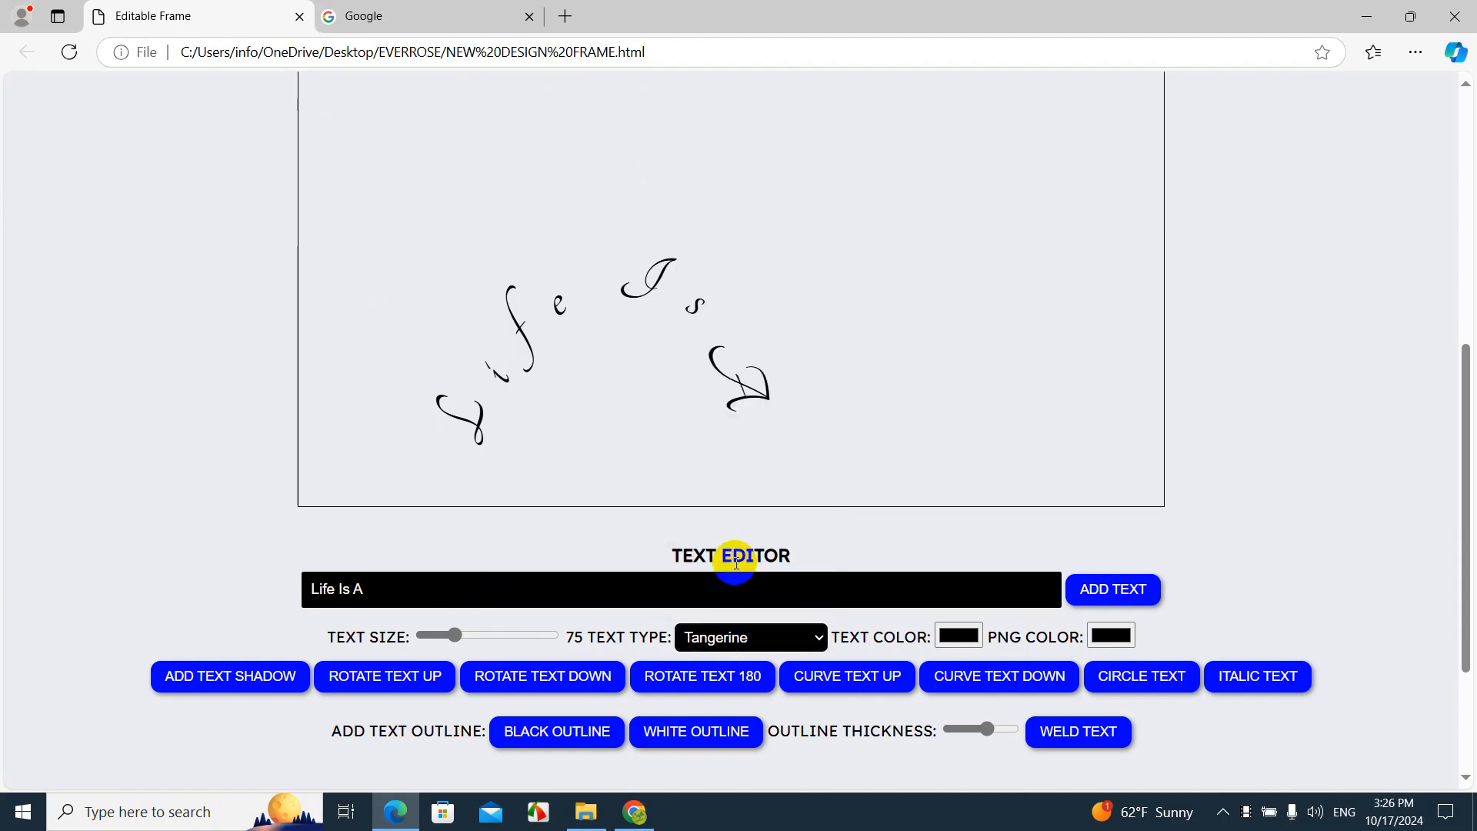
pyautogui.click(761, 635)
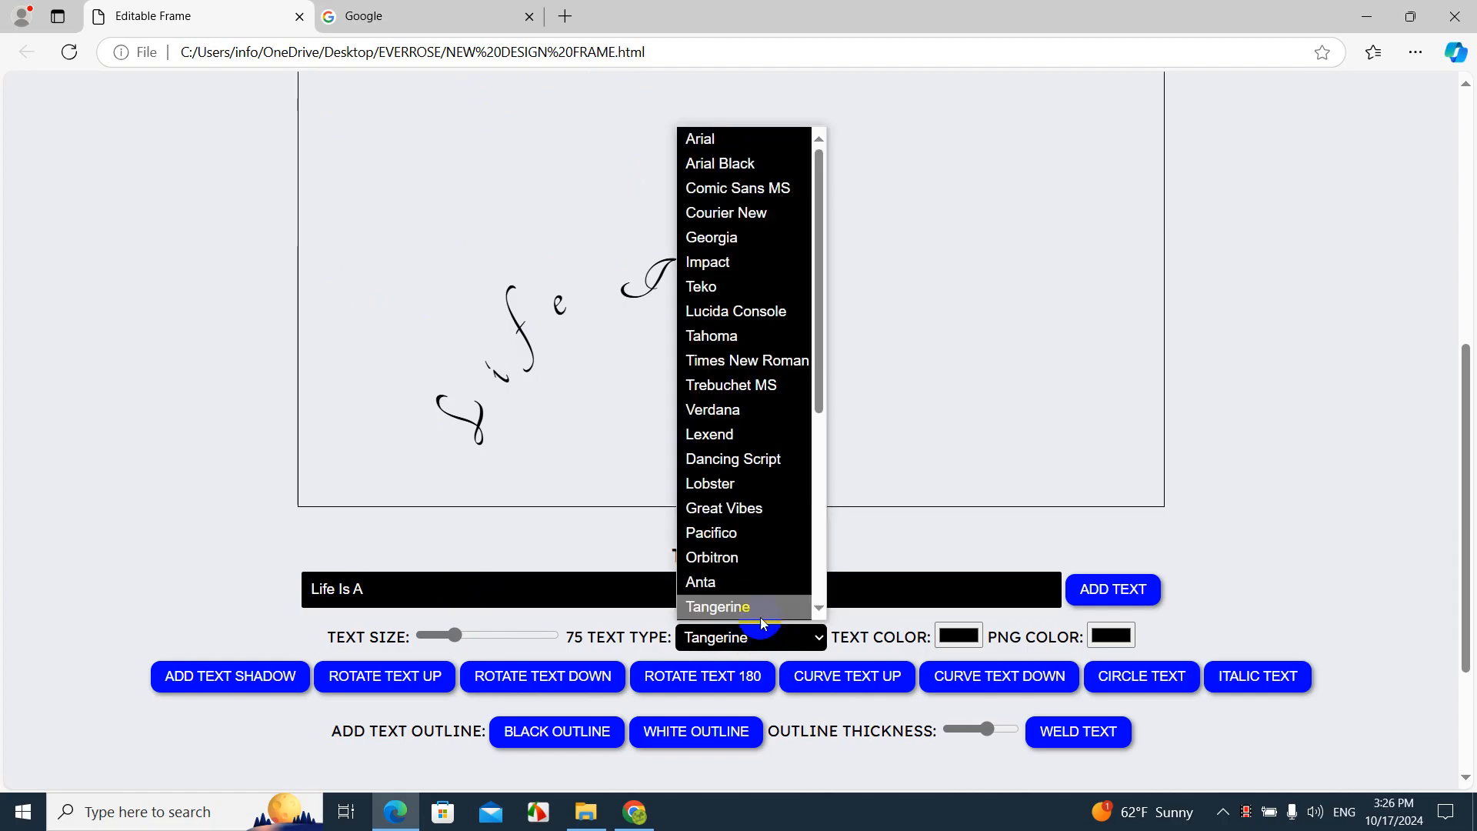
pyautogui.click(727, 509)
pyautogui.click(739, 662)
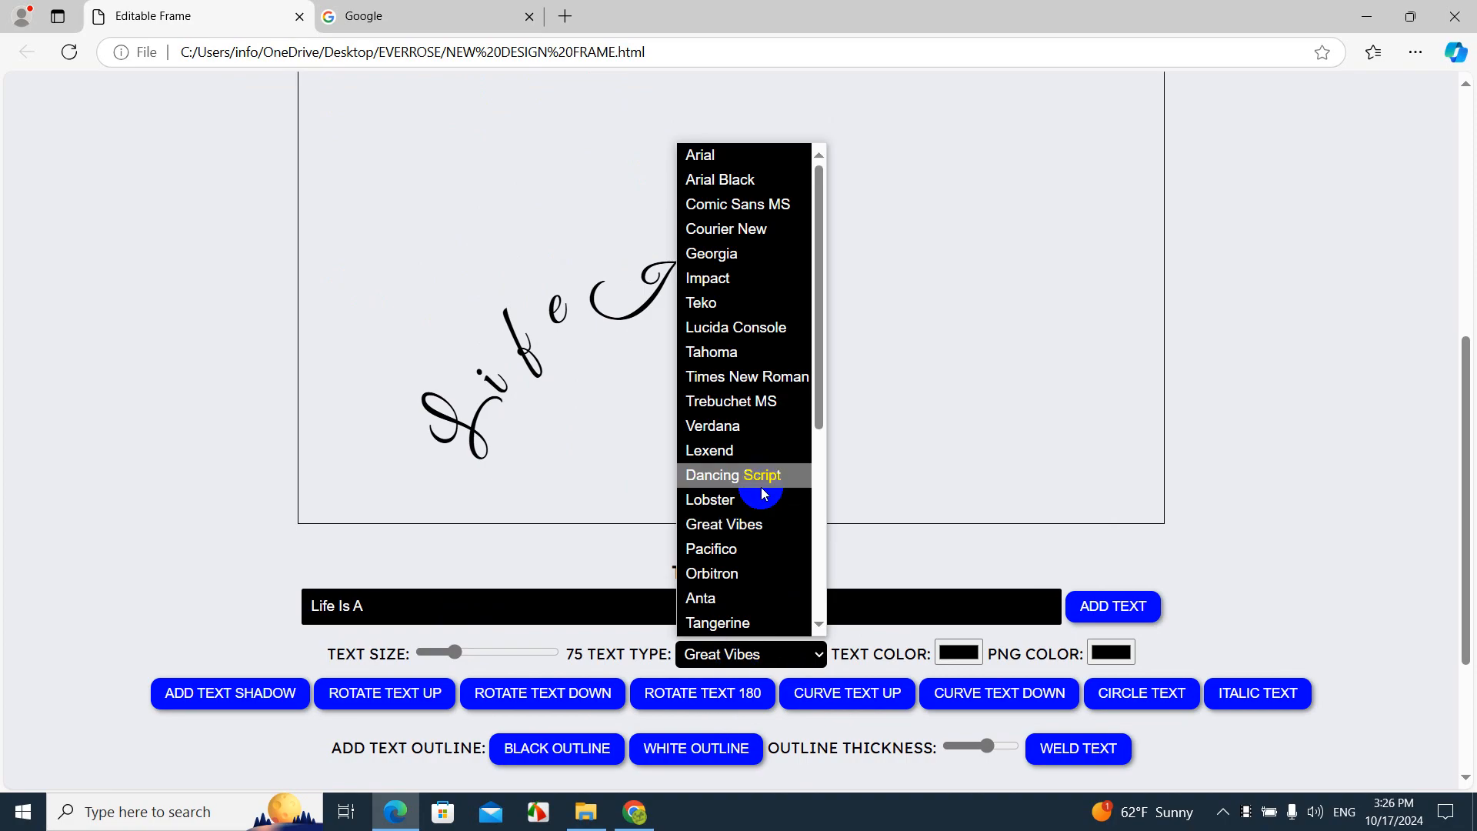
pyautogui.moveTo(813, 413); pyautogui.dragTo(819, 492)
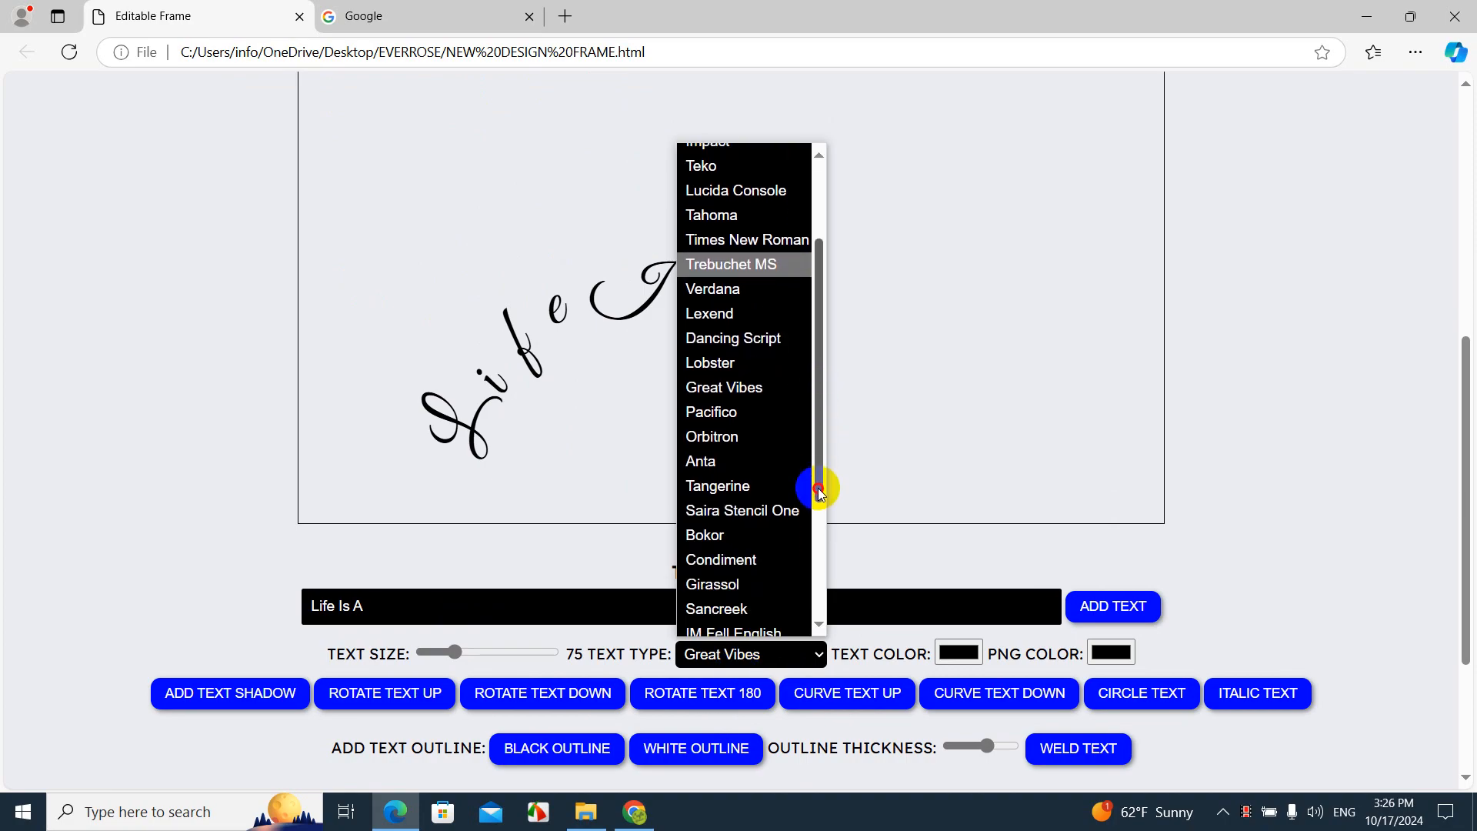
pyautogui.click(723, 585)
# - Set the curved text's font to Pacifico and move the text closer to the frame's centre
pyautogui.click(776, 661)
pyautogui.scroll(-1, 760, 616)
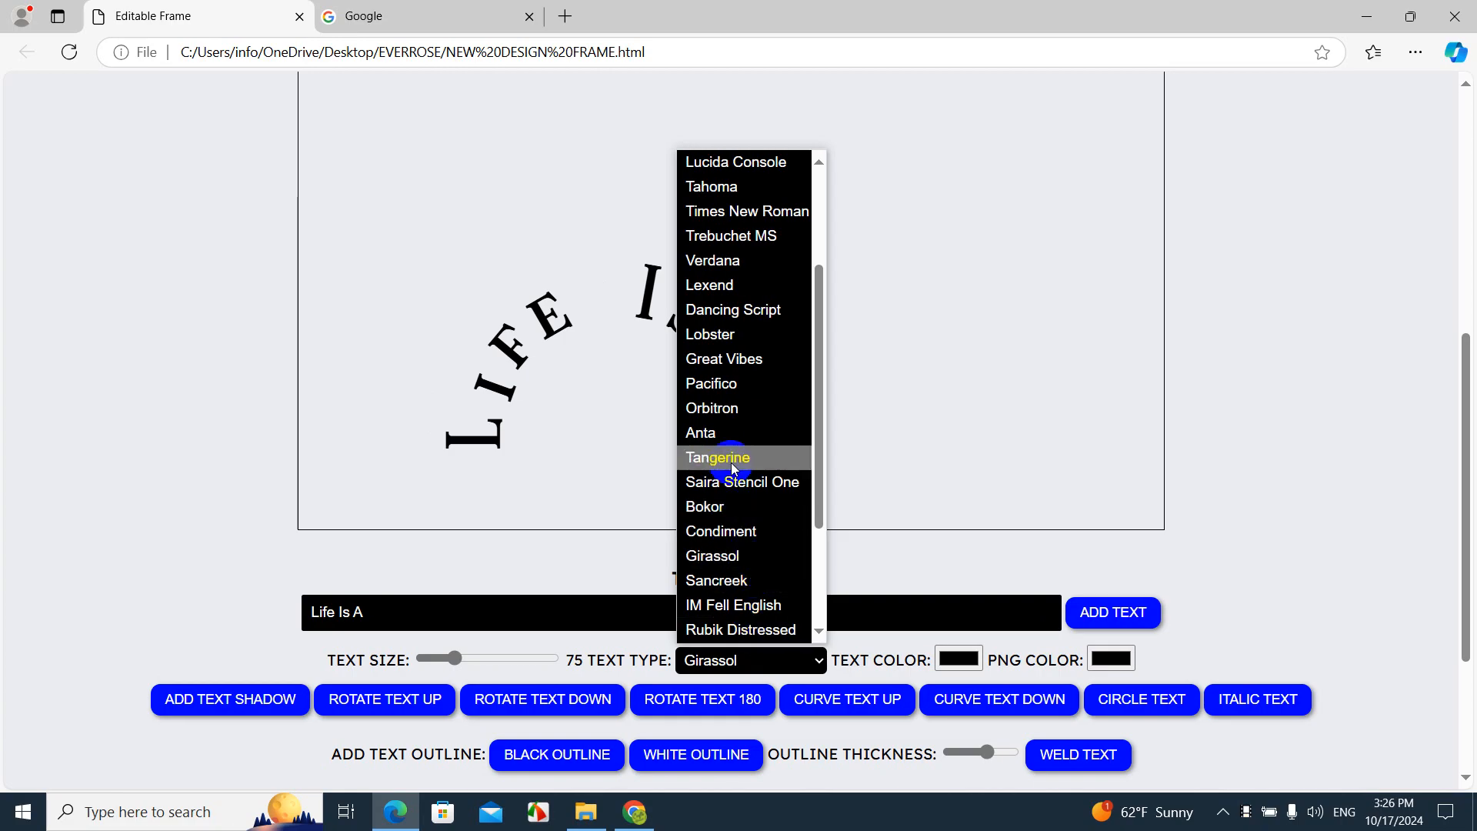
pyautogui.click(735, 383)
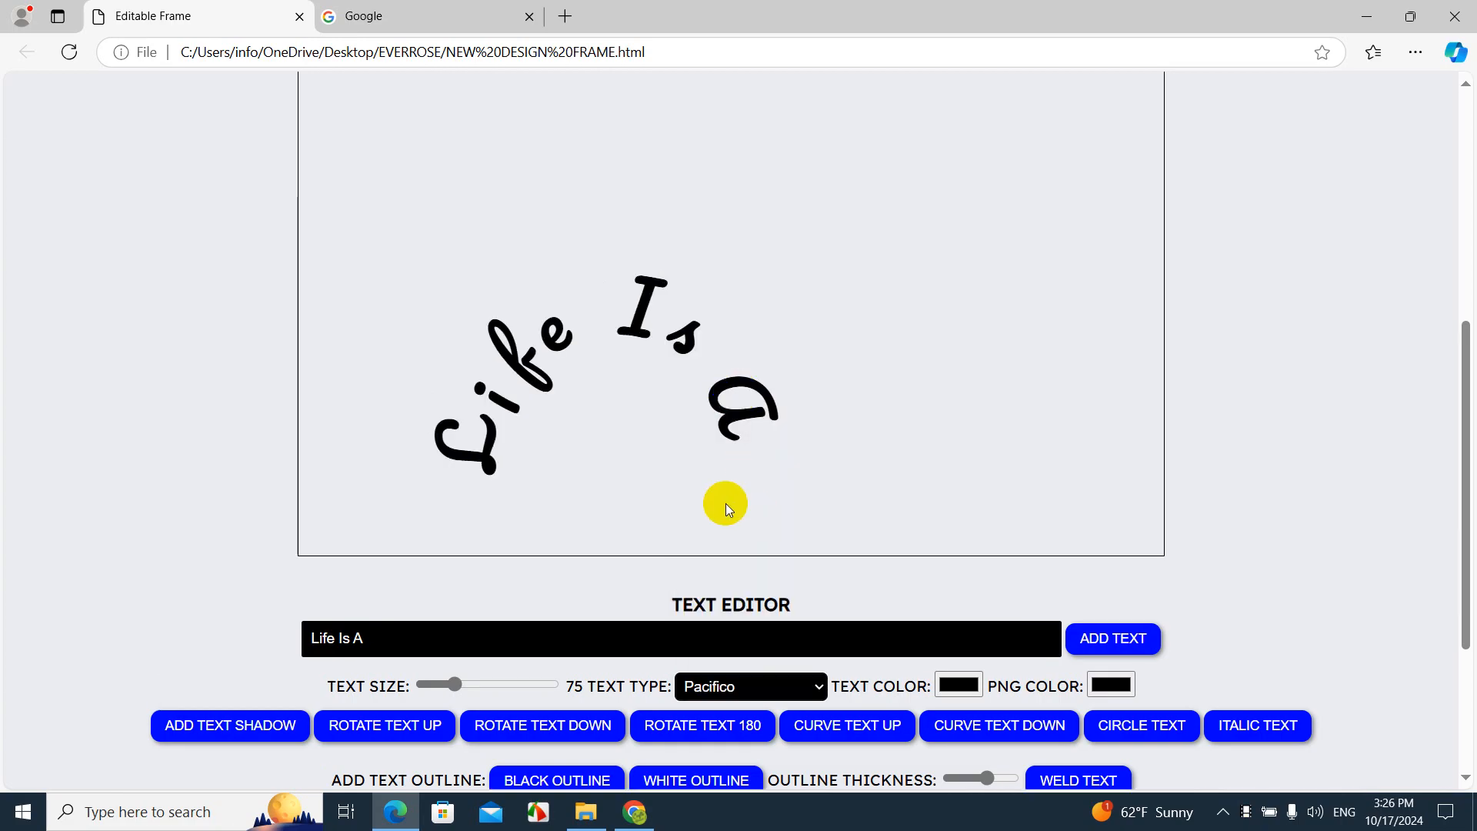
pyautogui.moveTo(712, 388); pyautogui.dragTo(788, 333)
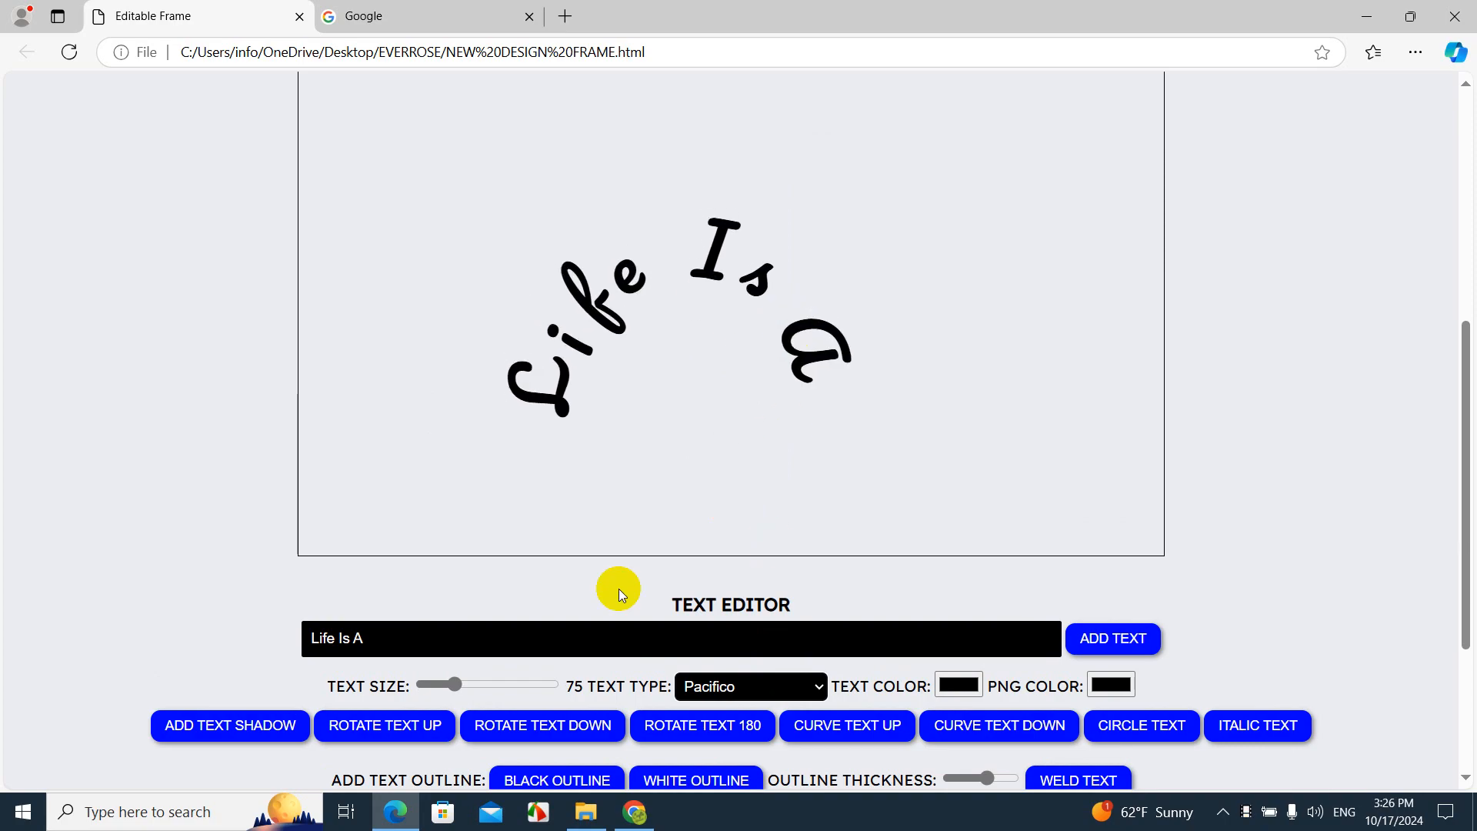
# - Adjust the curved text's tilt by rotating it down one increment and up four increments
pyautogui.click(531, 728)
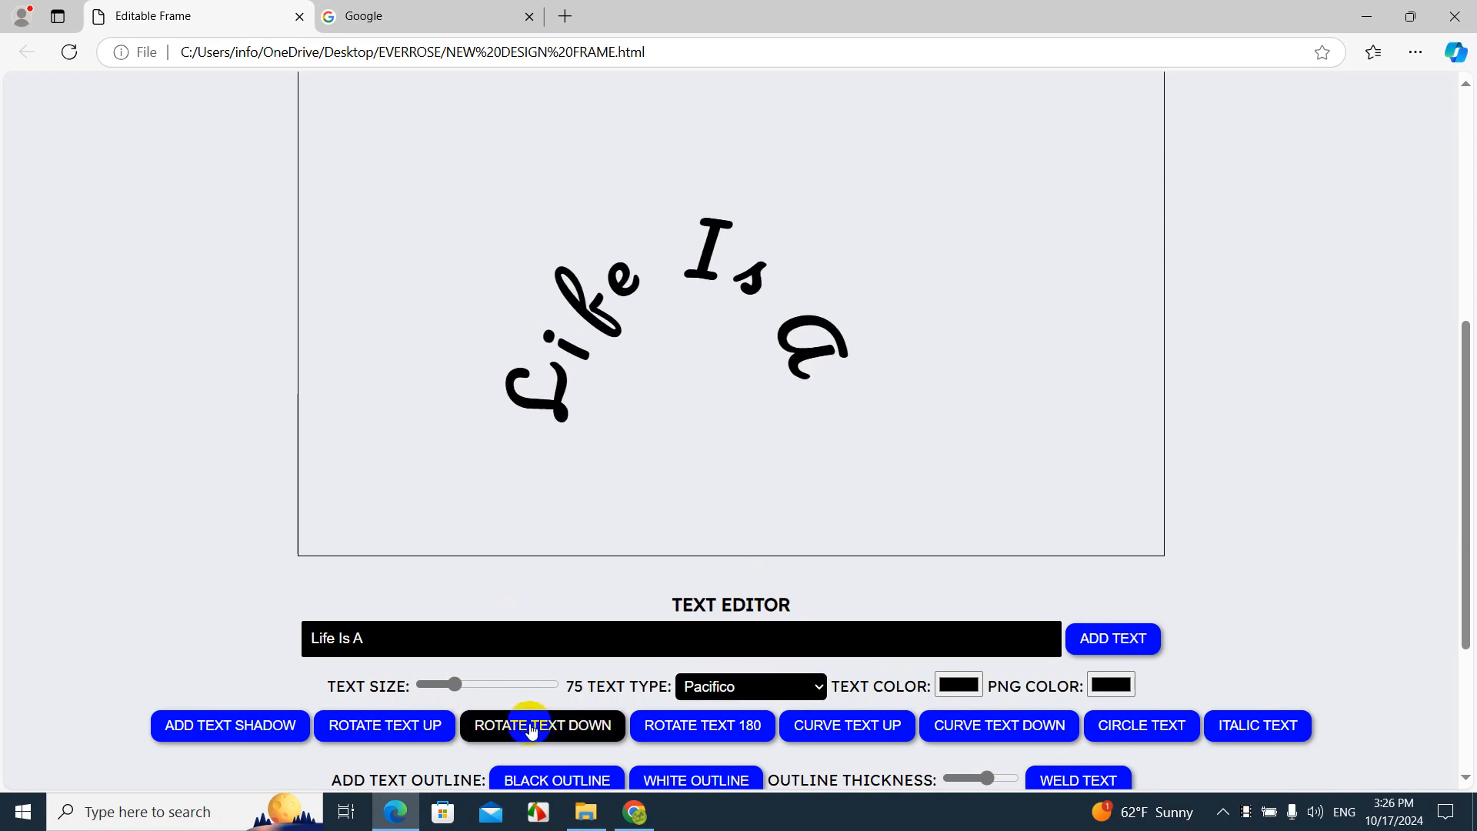
pyautogui.click(417, 731)
pyautogui.click(420, 731)
pyautogui.click(420, 733)
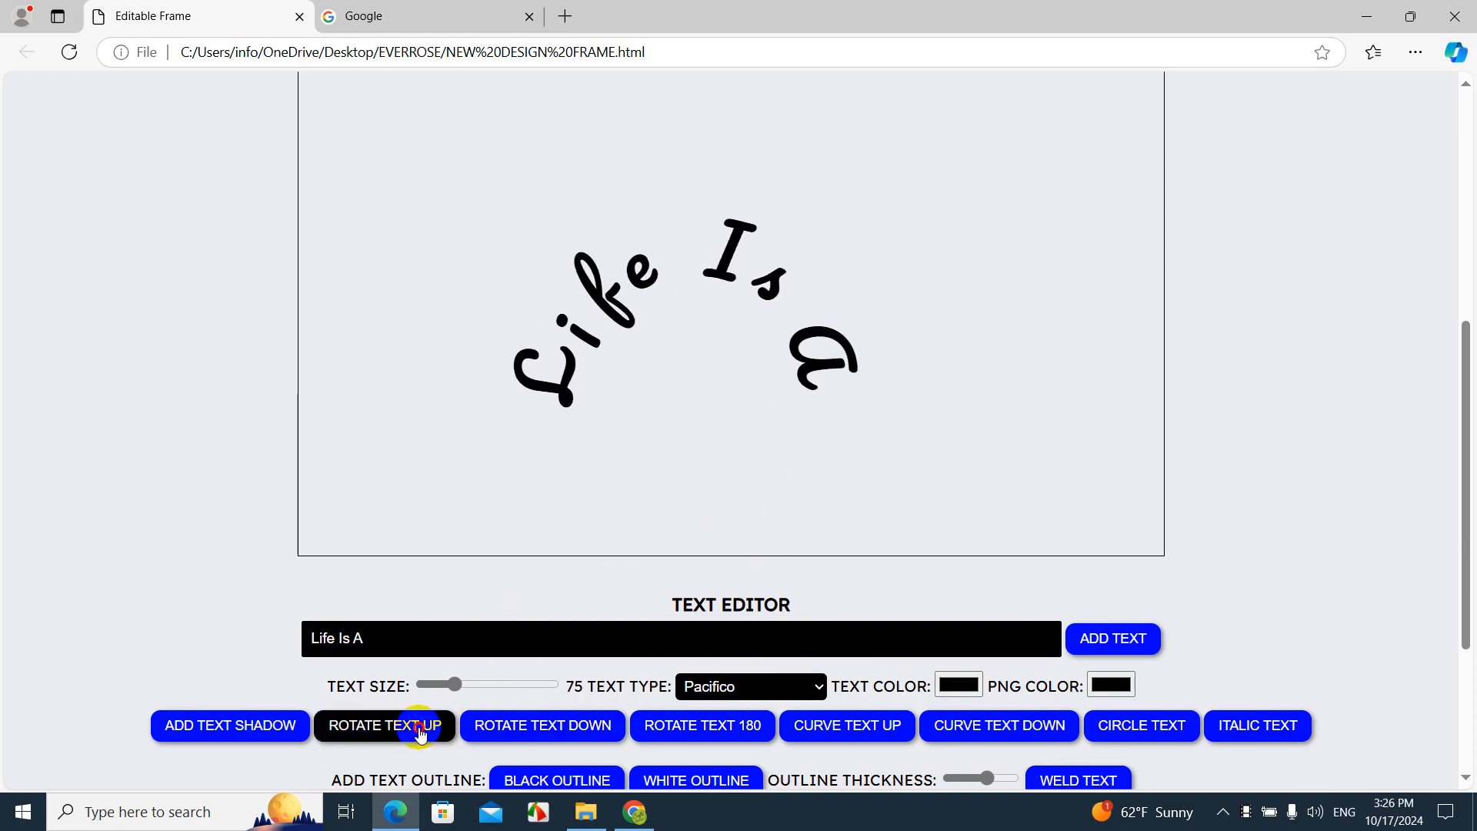
pyautogui.click(420, 733)
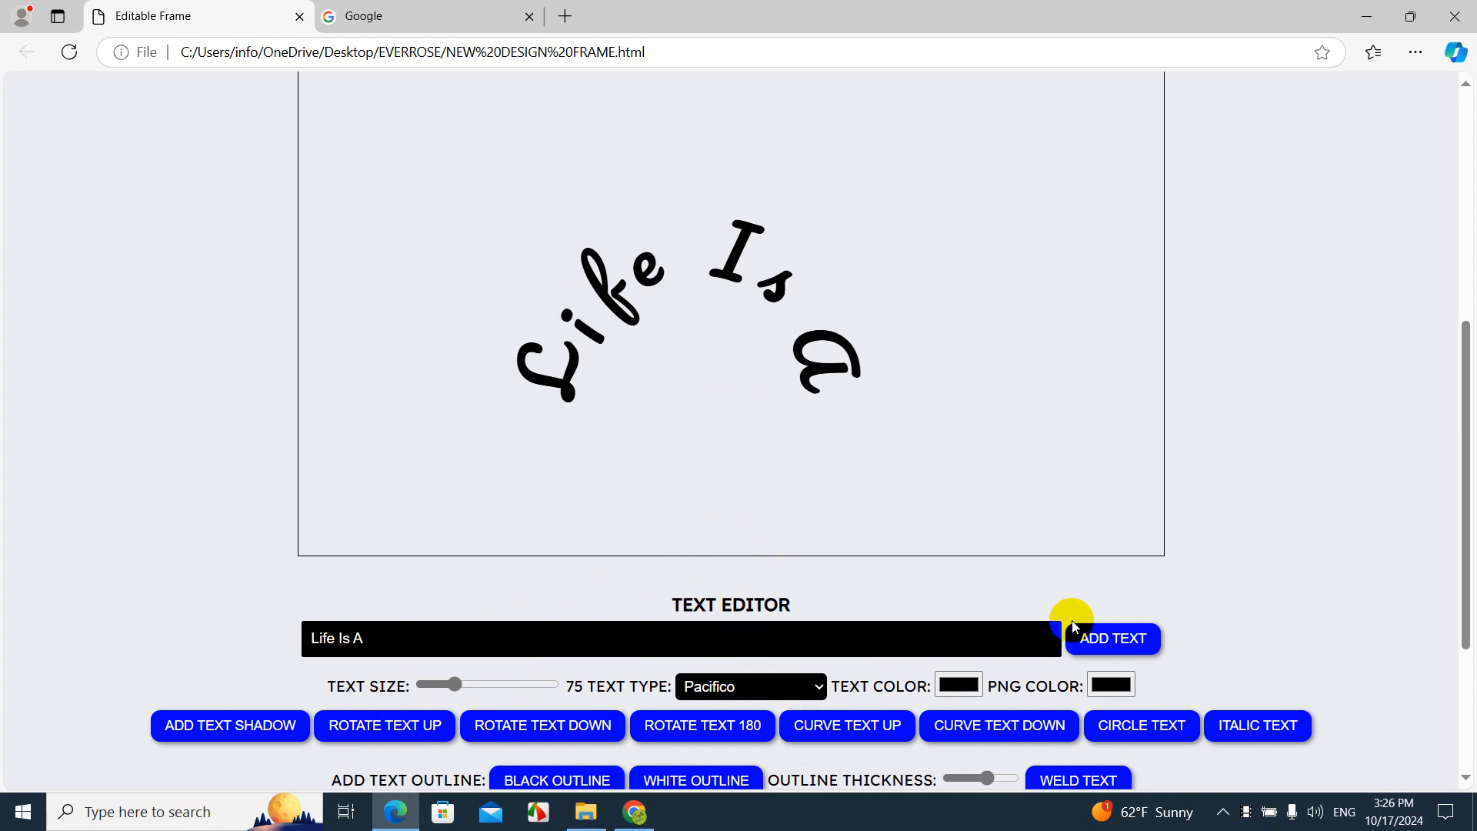
# - Download the finished text design and open the Gradient Colors special tool
pyautogui.scroll(-3, 1069, 631)
pyautogui.click(752, 765)
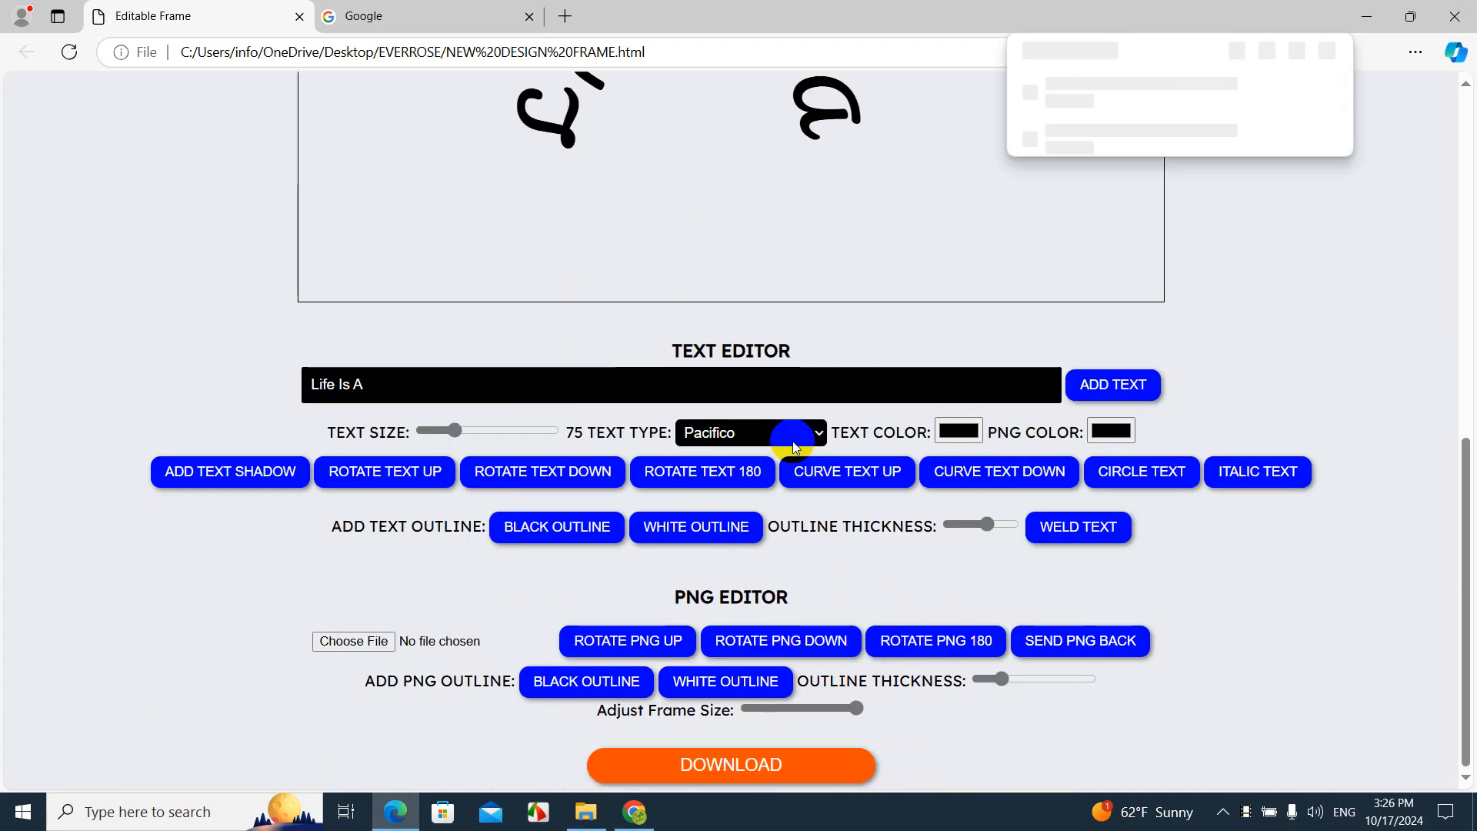
pyautogui.scroll(10, 792, 440)
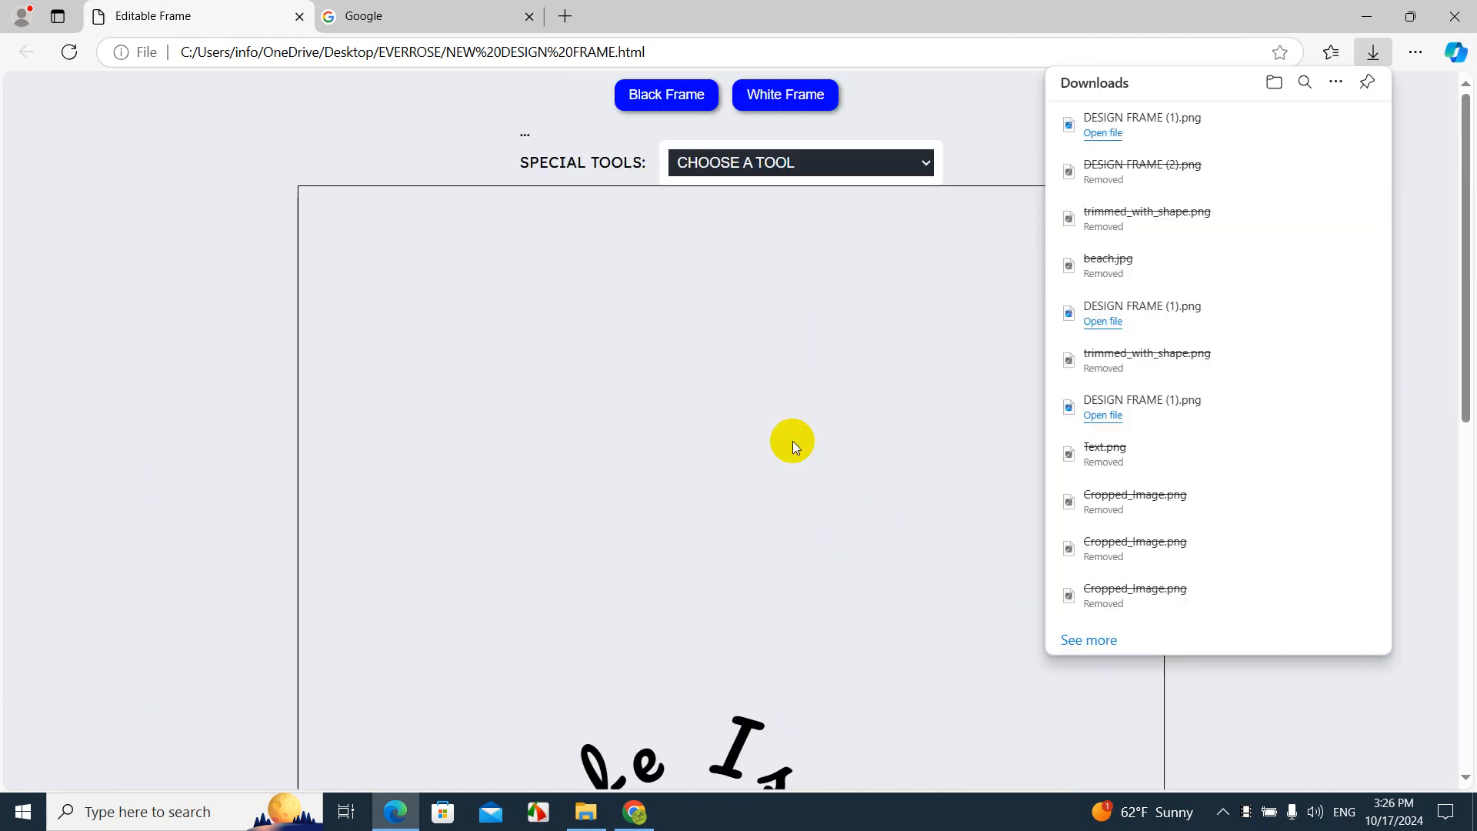
pyautogui.click(770, 168)
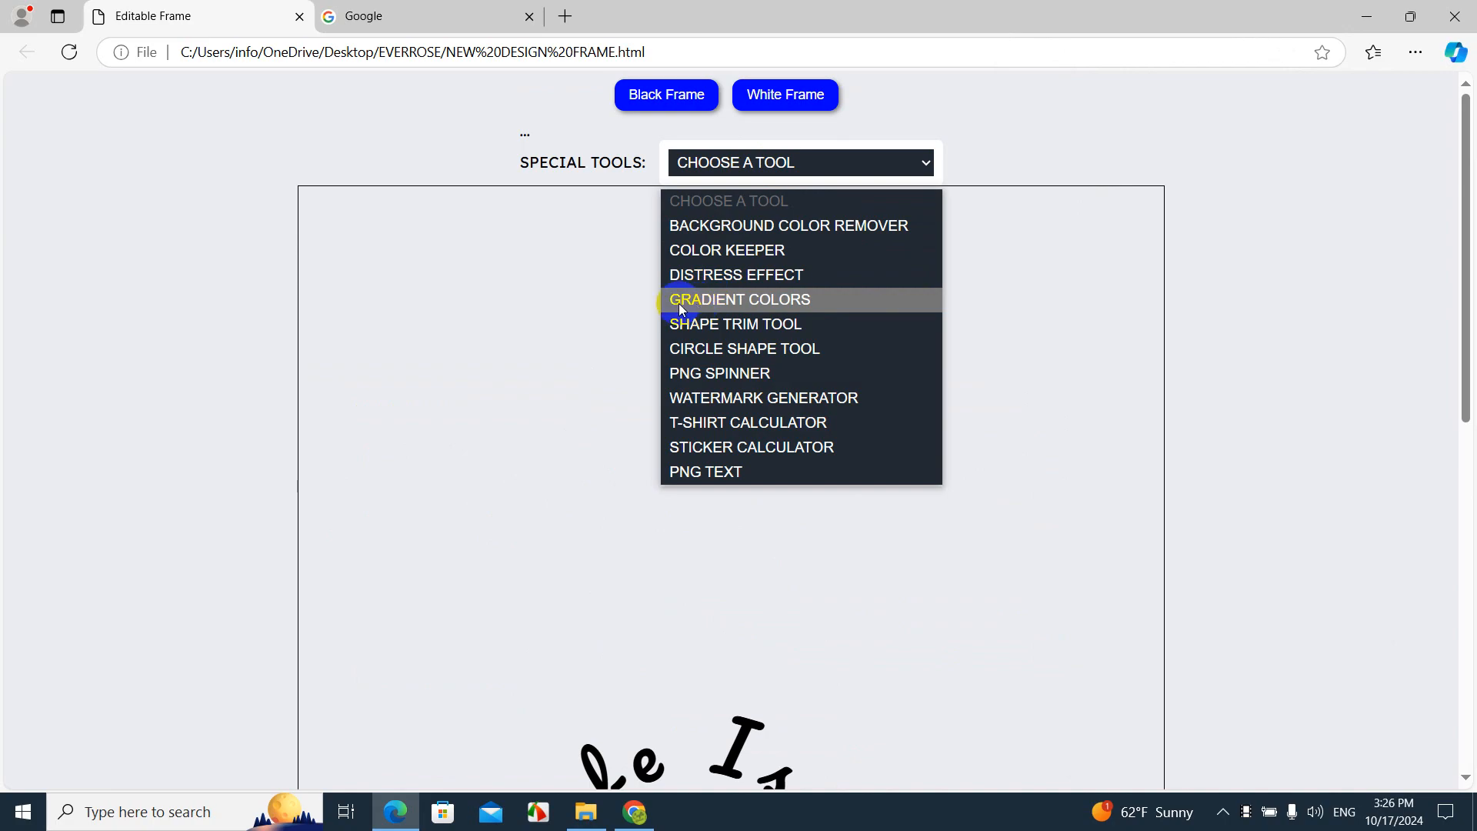
pyautogui.click(758, 300)
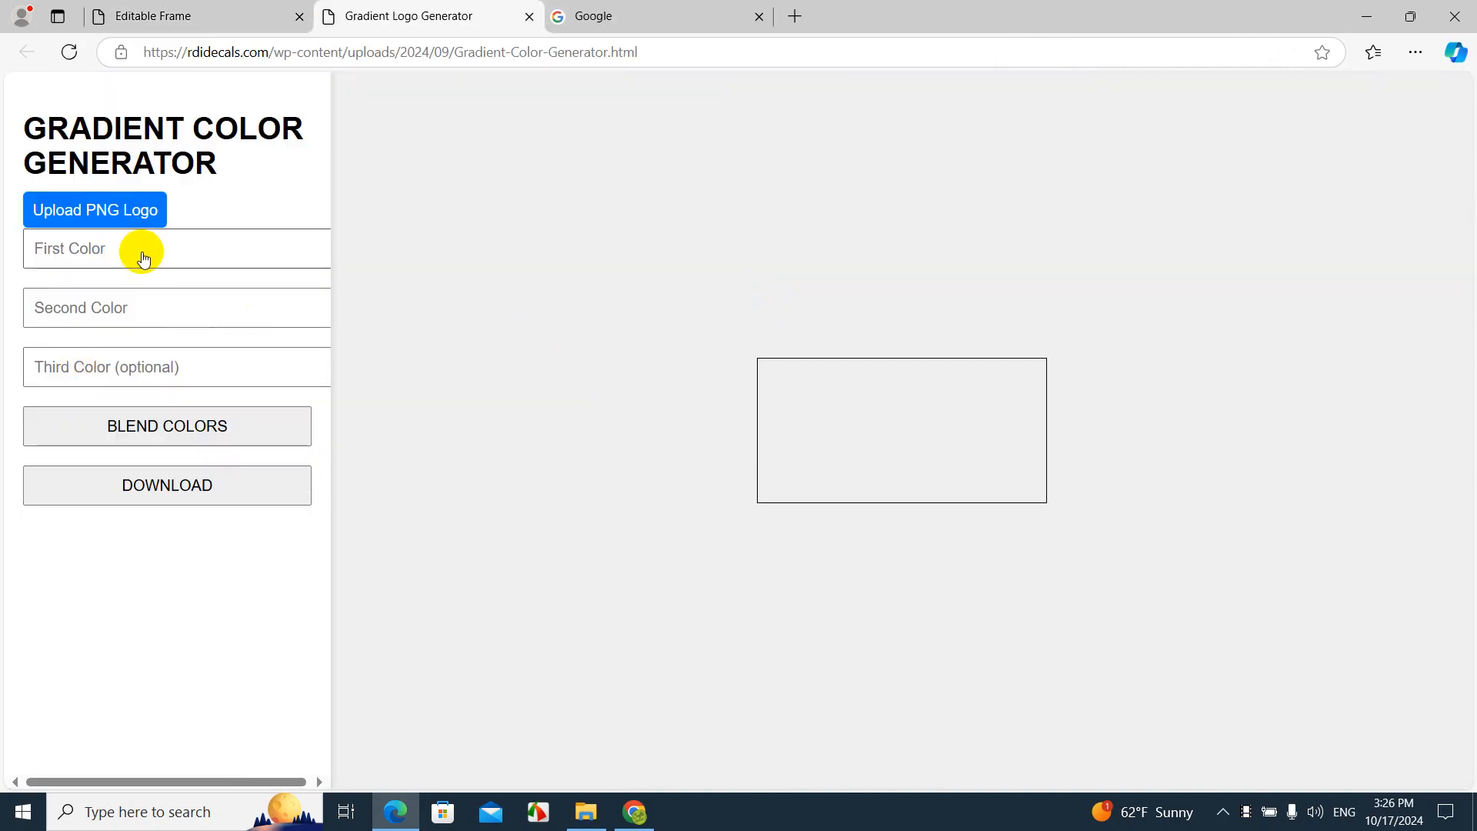
# - Upload the newly downloaded design PNG from the Downloads folder into the gradient color generator
pyautogui.click(126, 214)
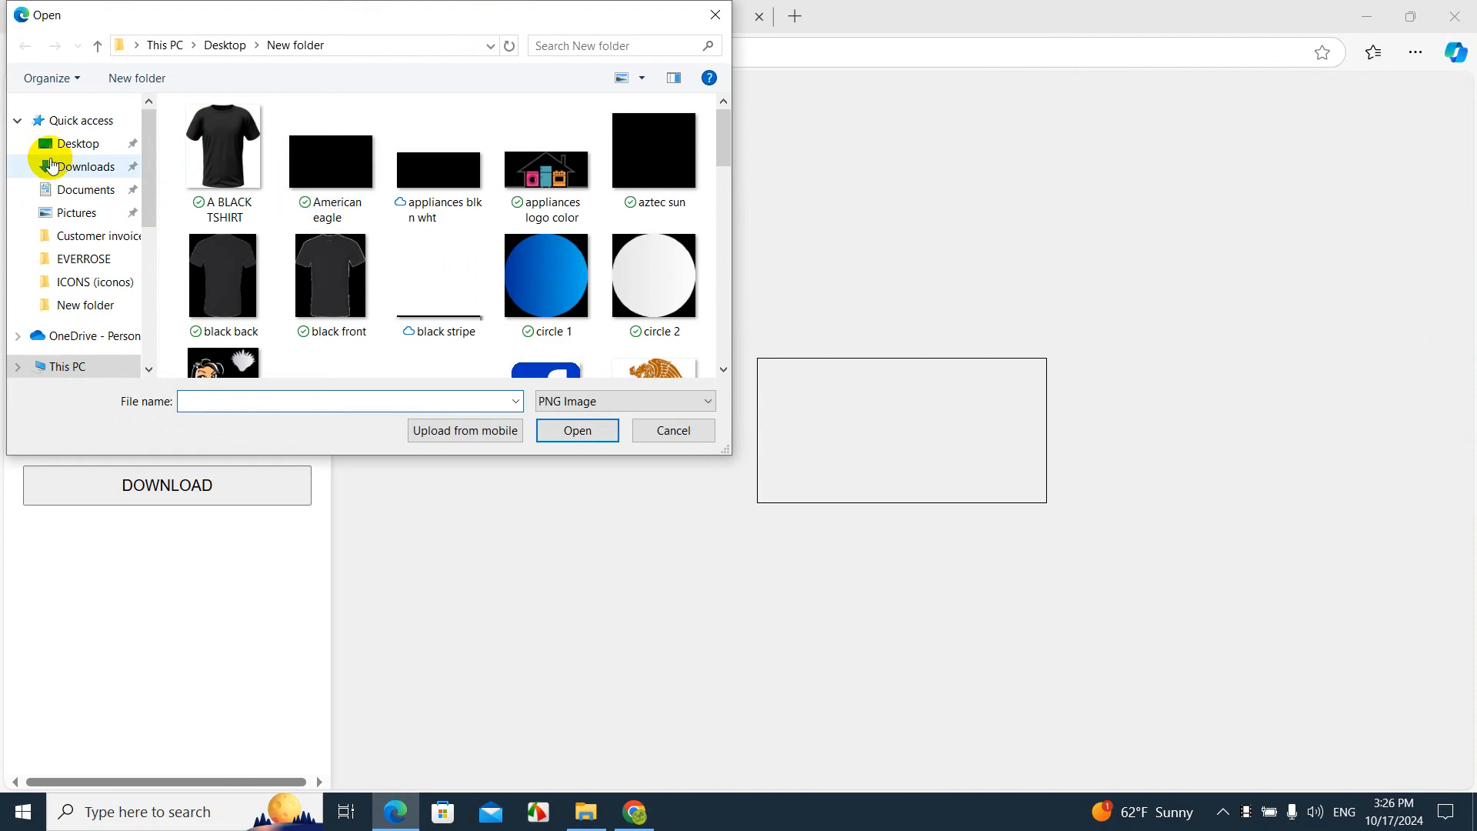
pyautogui.click(51, 165)
pyautogui.doubleClick(306, 162)
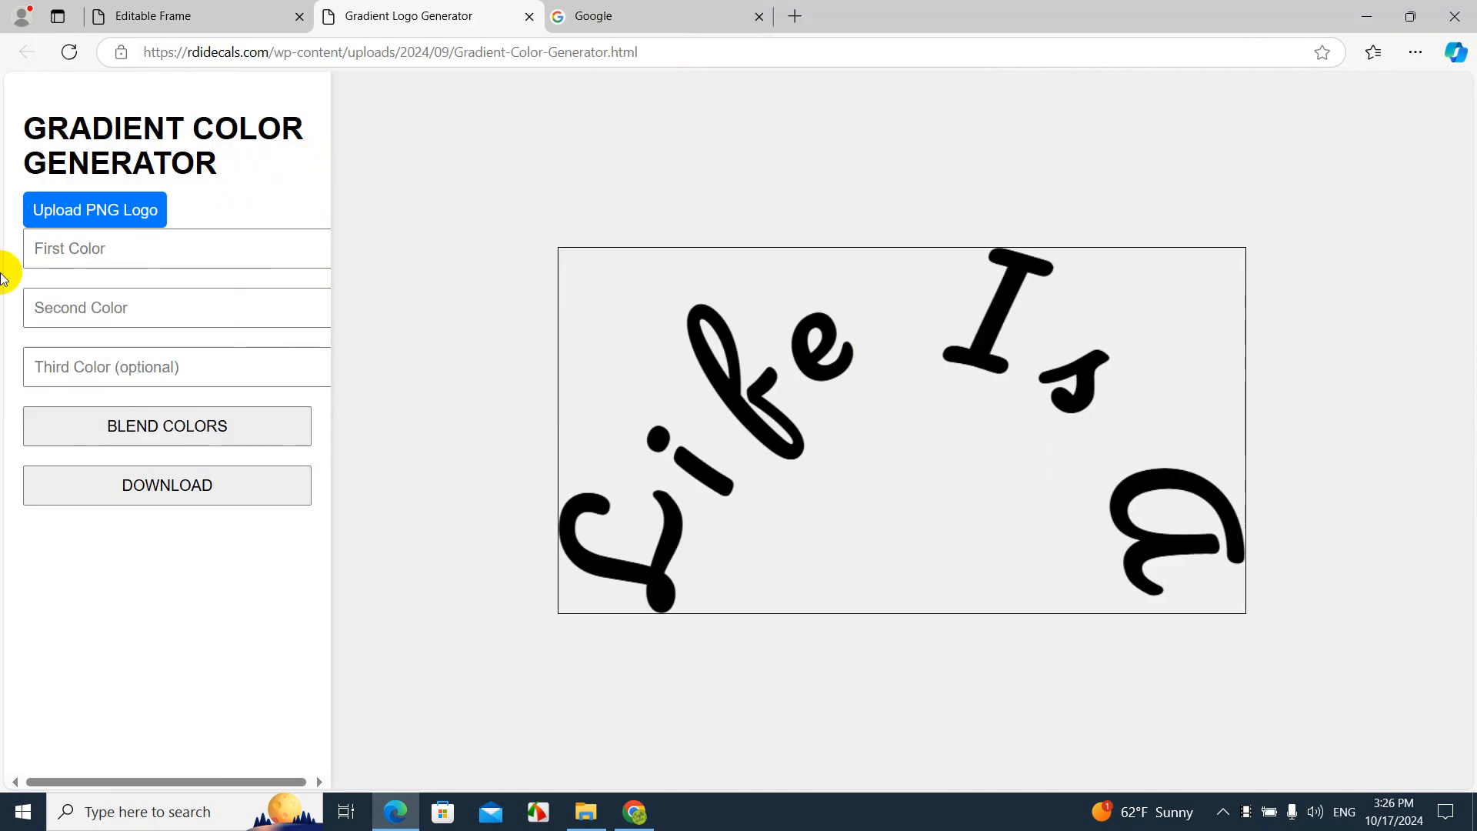
# - Set the first color to blue and the second to pink, and blend them across the text
pyautogui.click(110, 262)
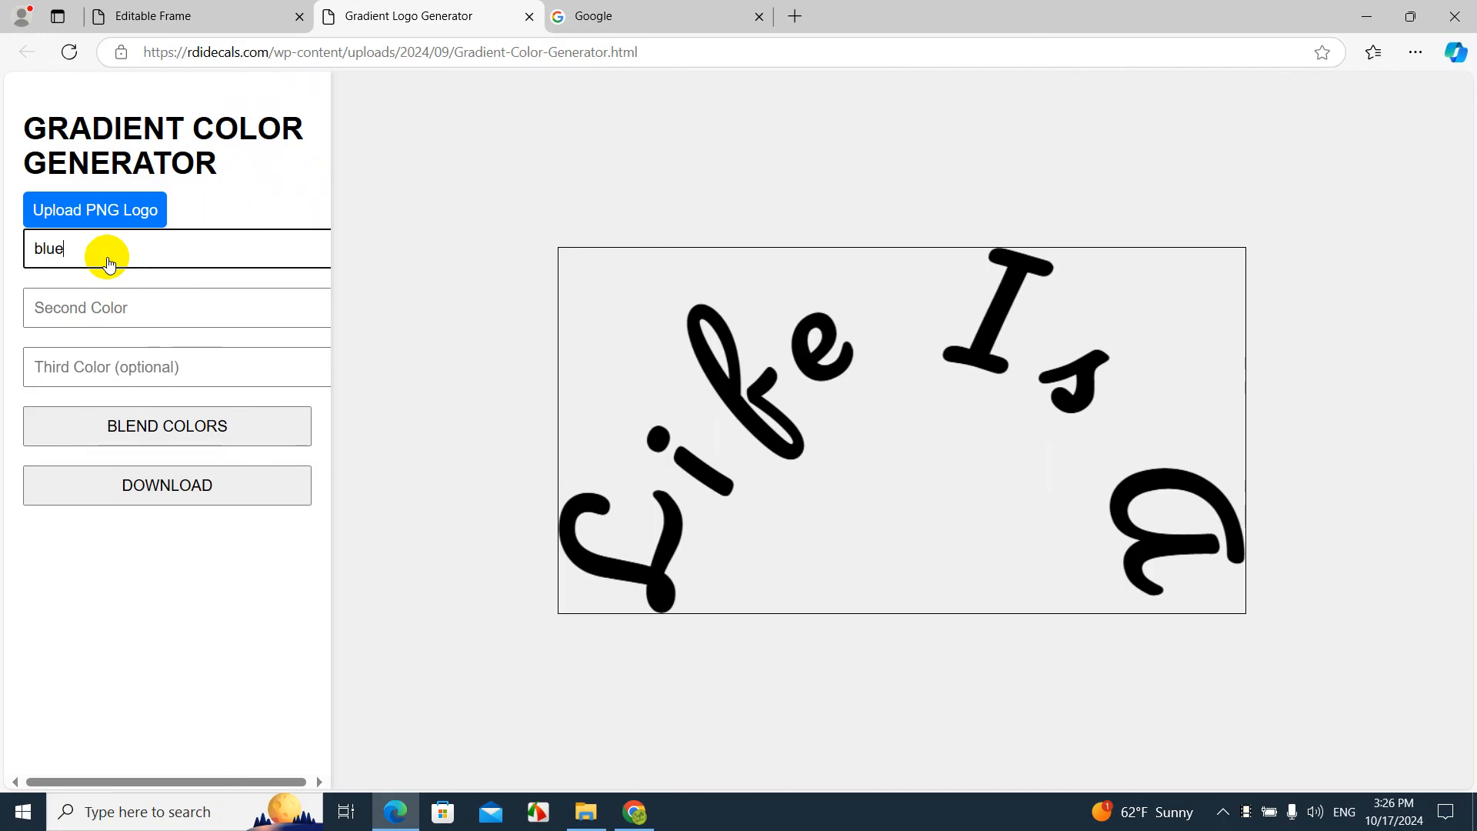
pyautogui.click(131, 310)
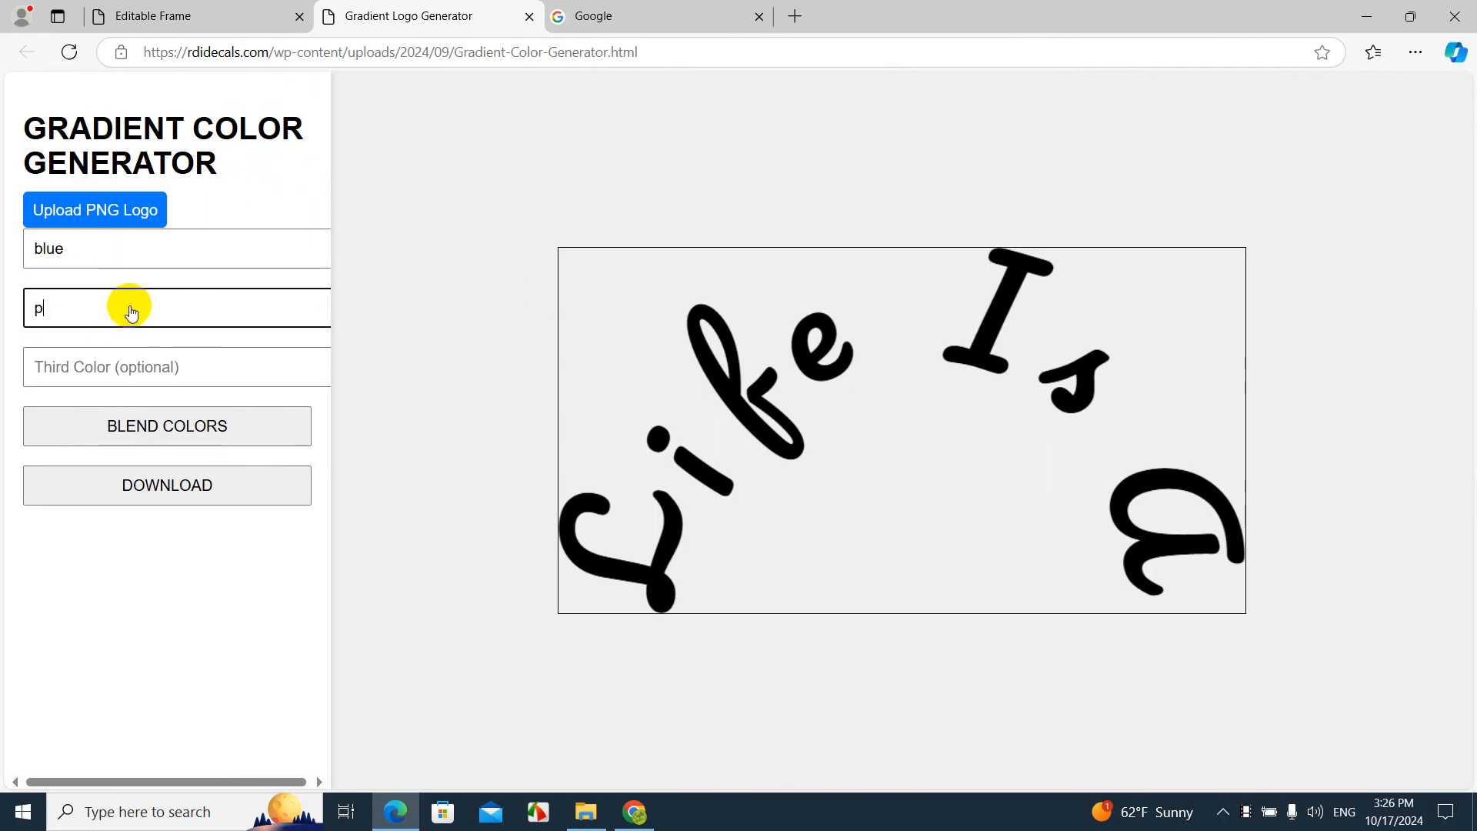
pyautogui.click(177, 442)
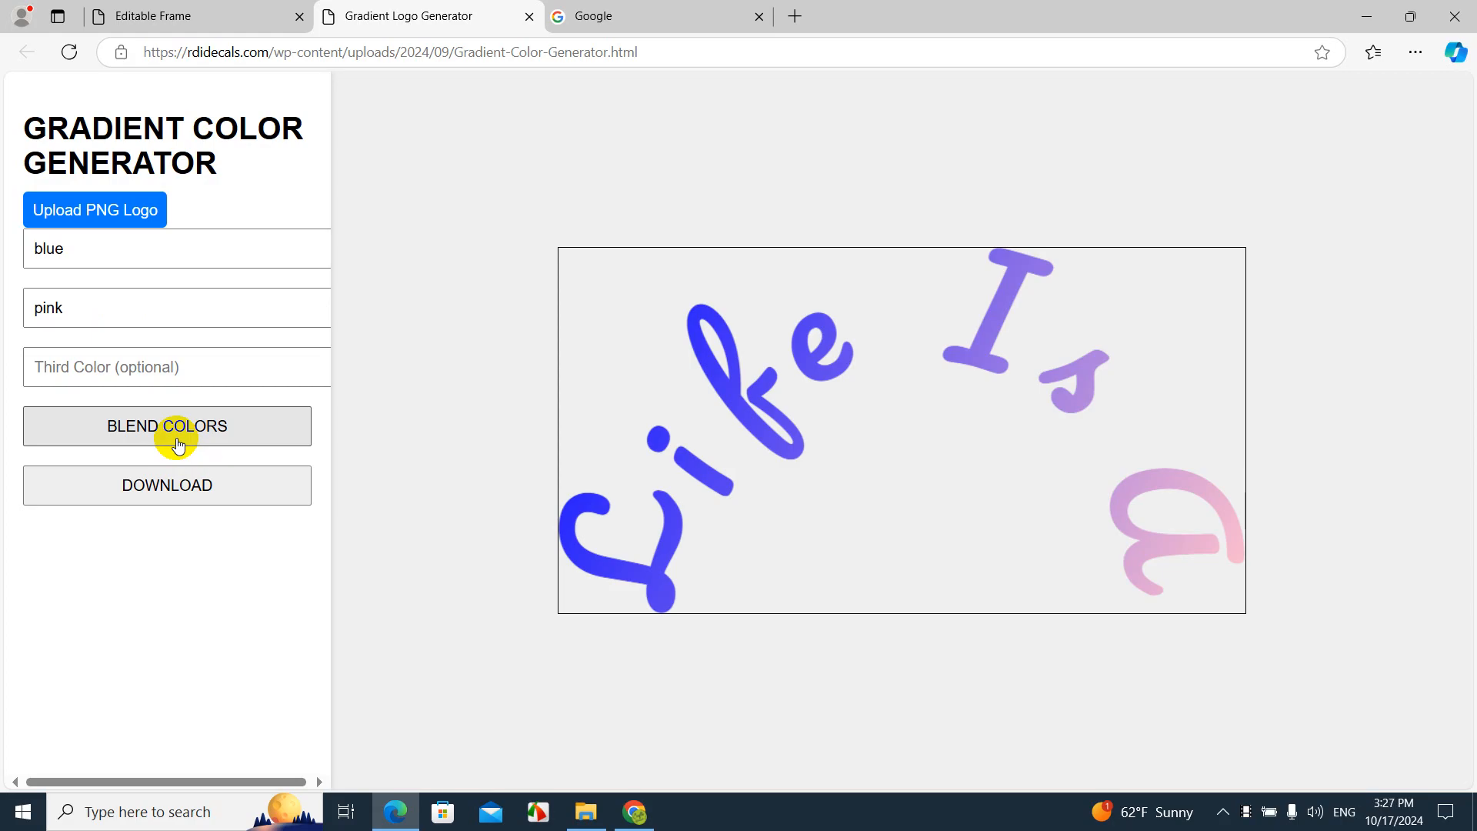
# - Add red as the third color and blend the three colors across the text
pyautogui.click(192, 371)
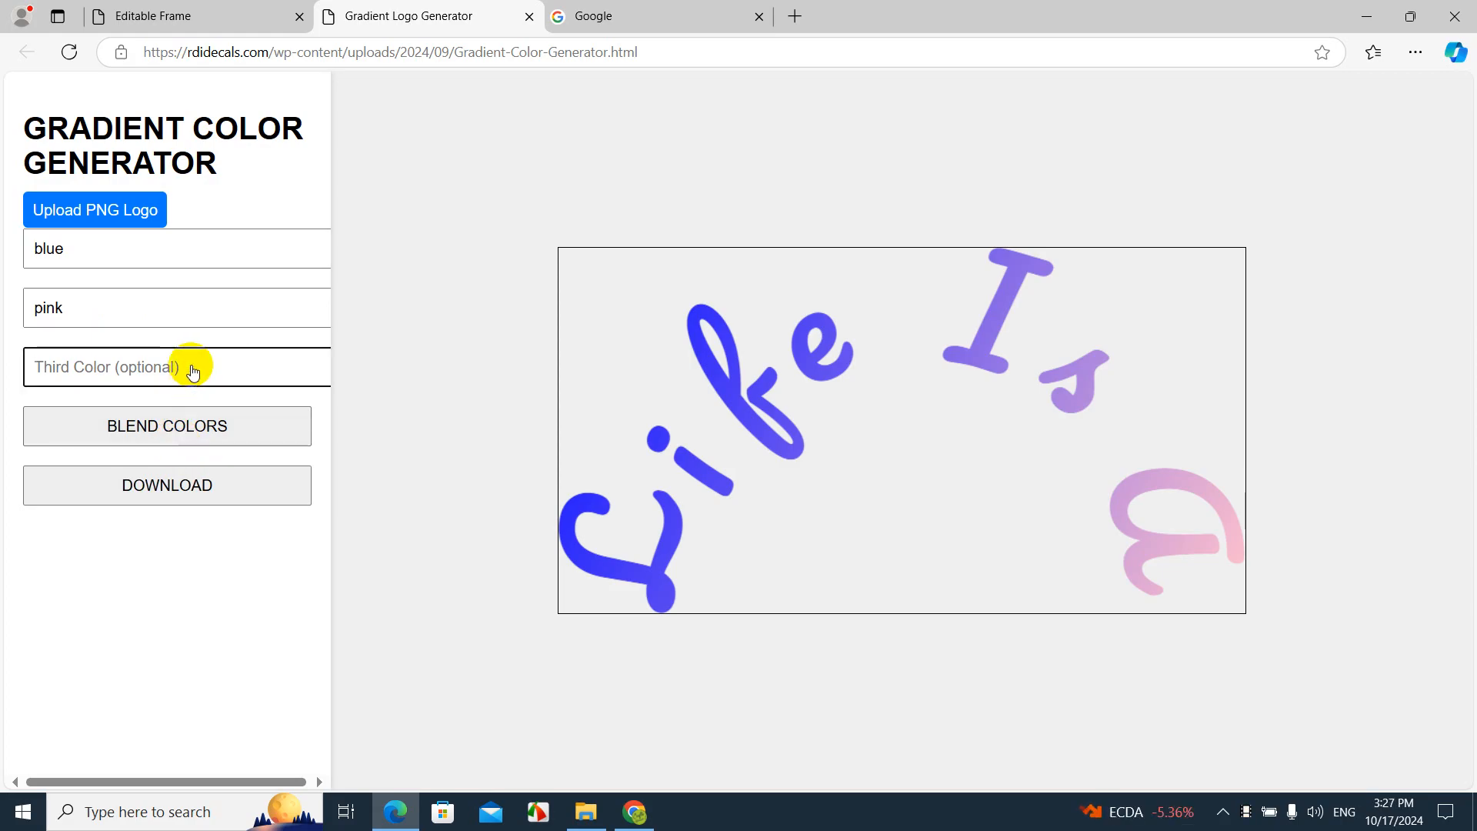
pyautogui.write('red')
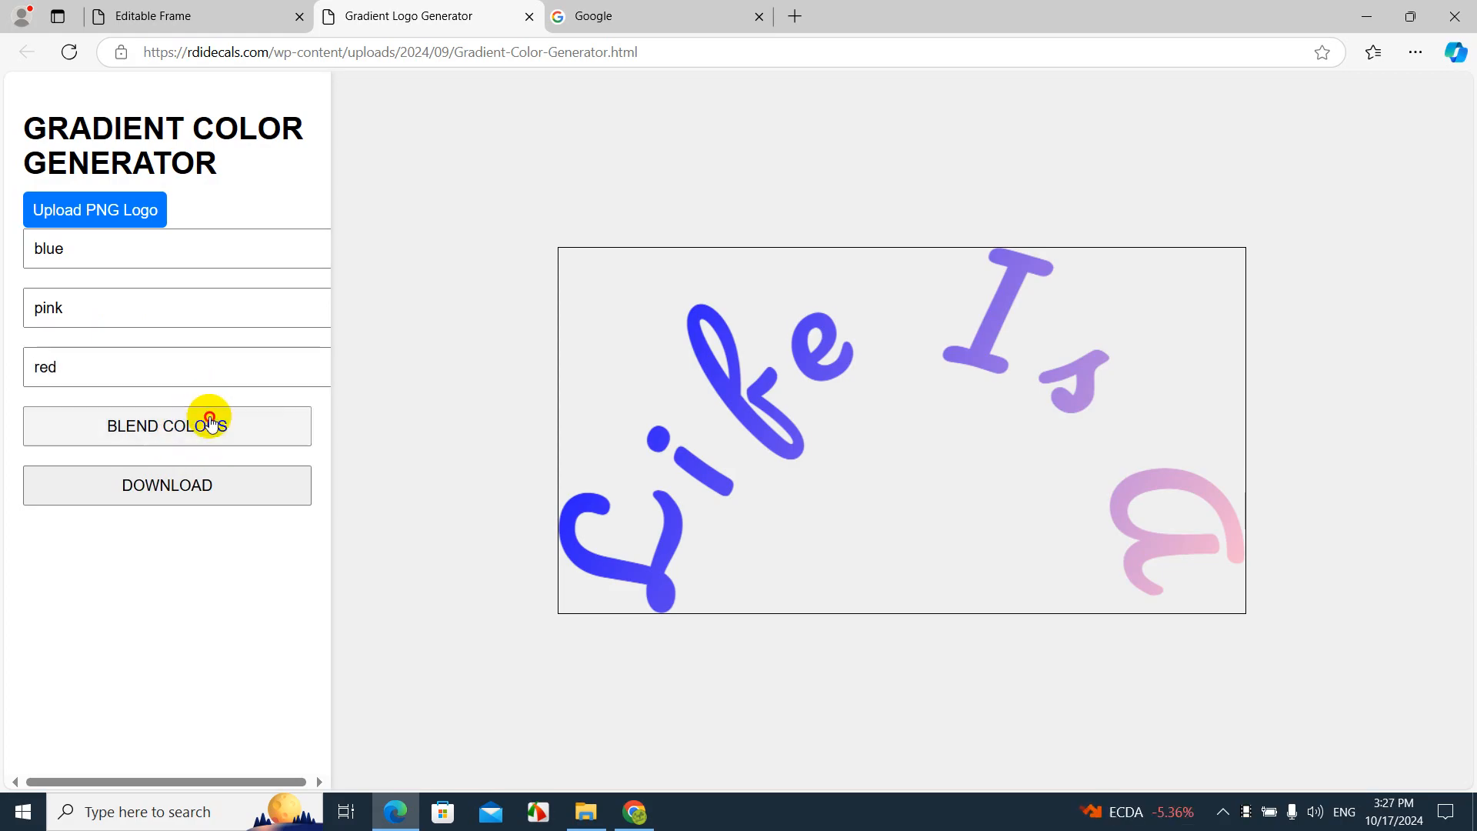
pyautogui.click(209, 419)
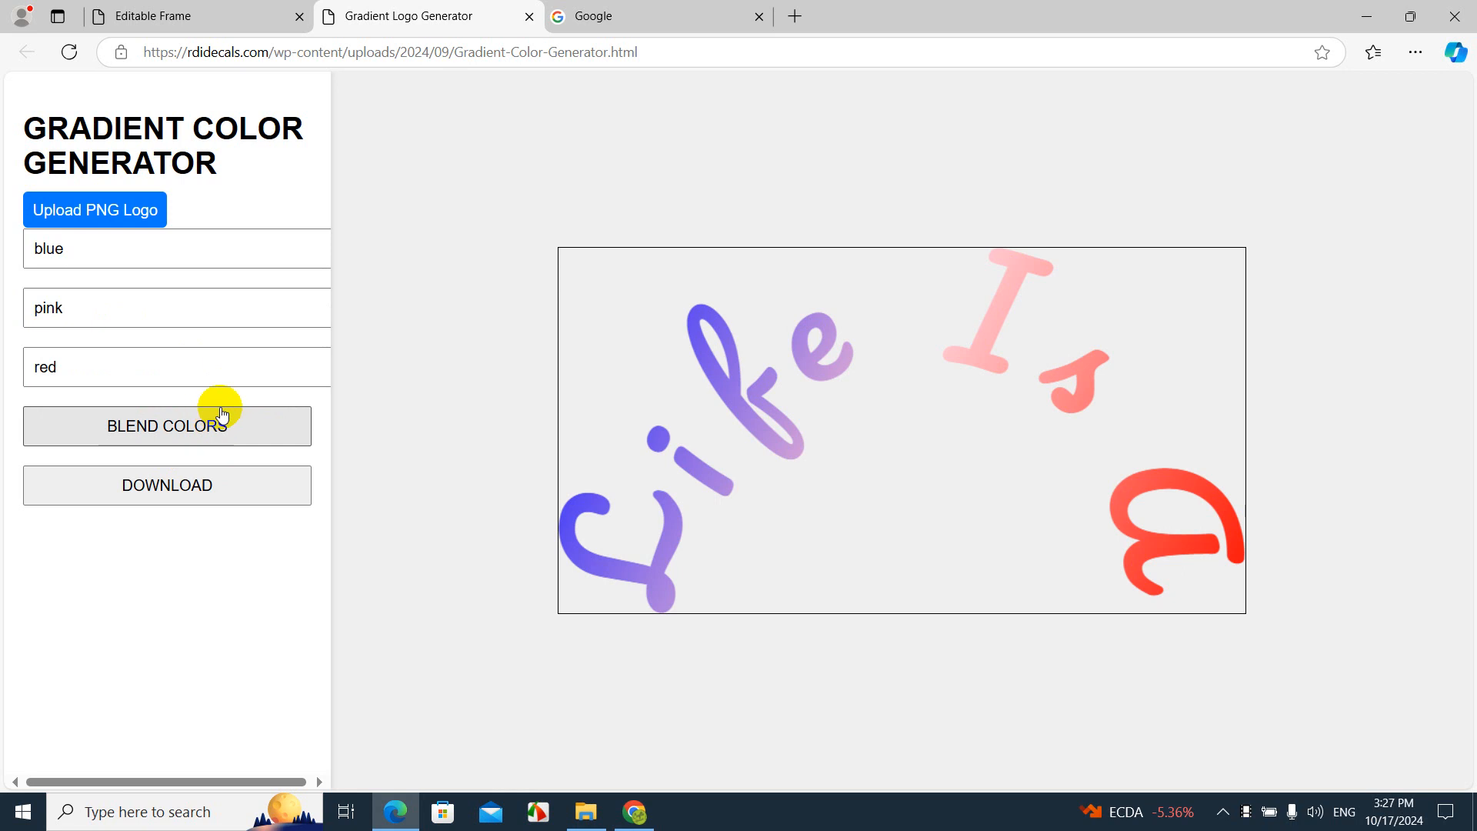
# - Replace the third gradient color with yellow and blend blue, pink and yellow across the text
pyautogui.moveTo(142, 357); pyautogui.dragTo(2, 377)
pyautogui.write('r')
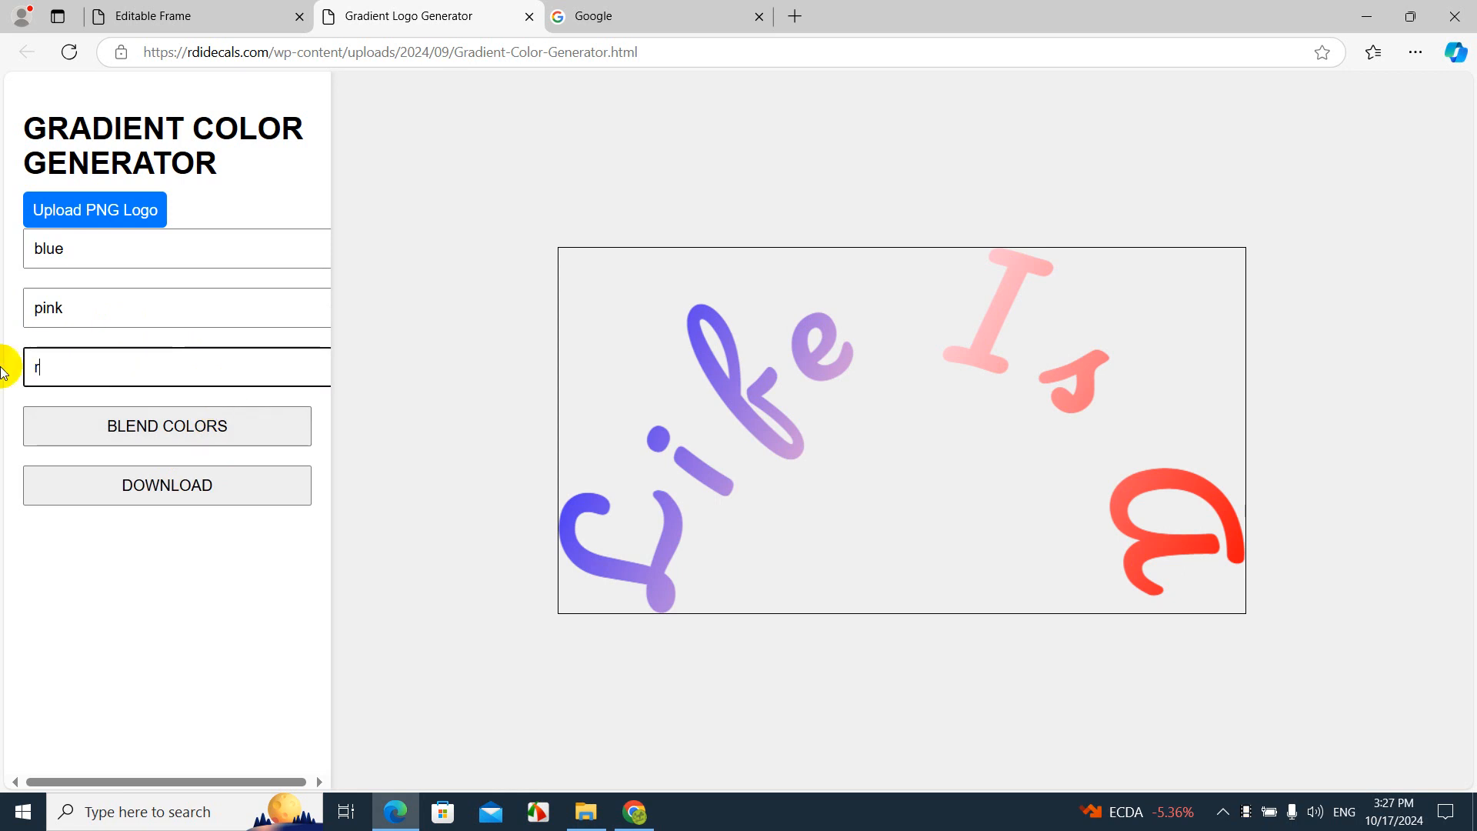
pyautogui.press('BackSpace')
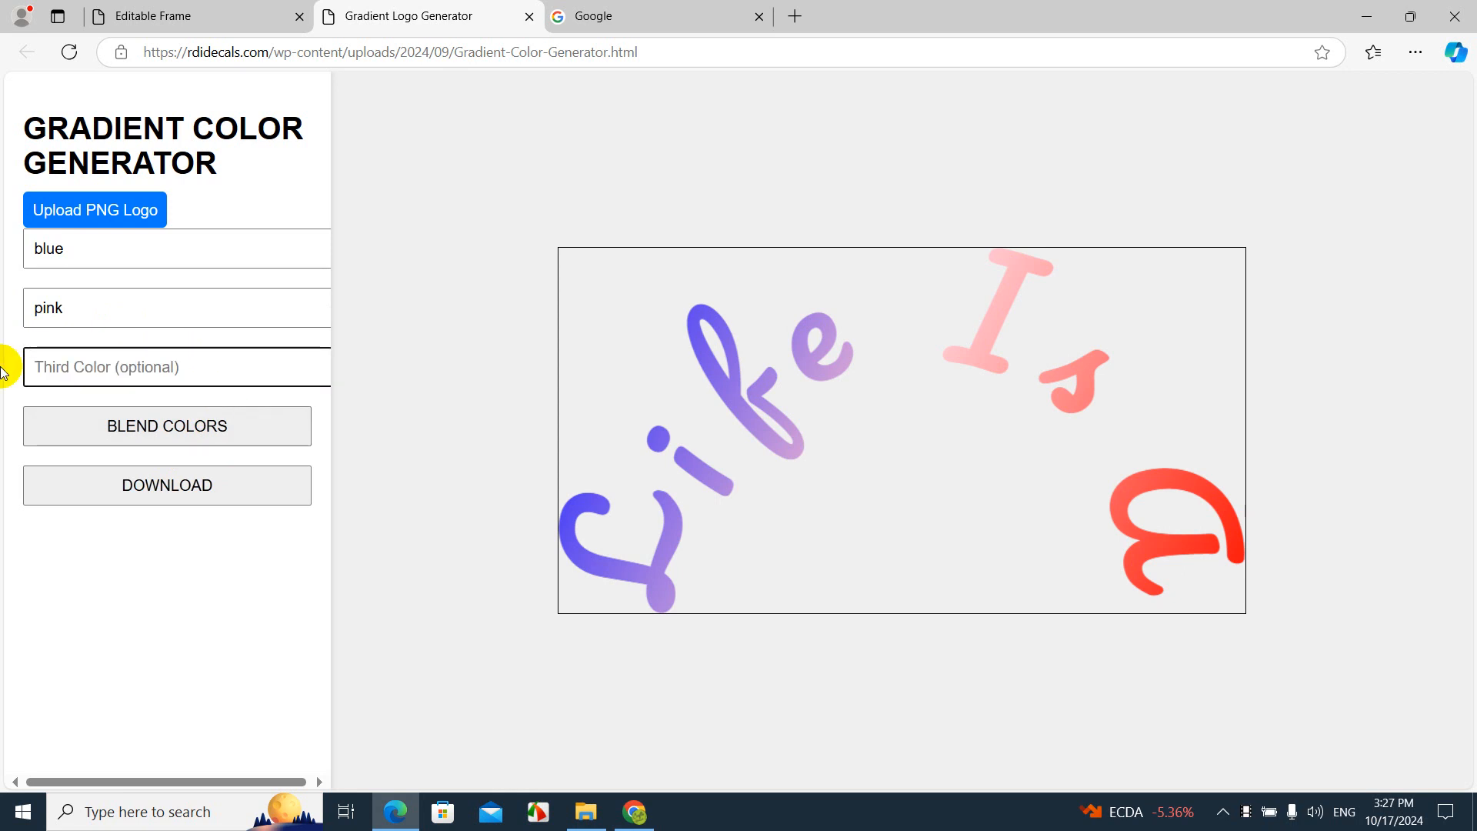
pyautogui.write('yello')
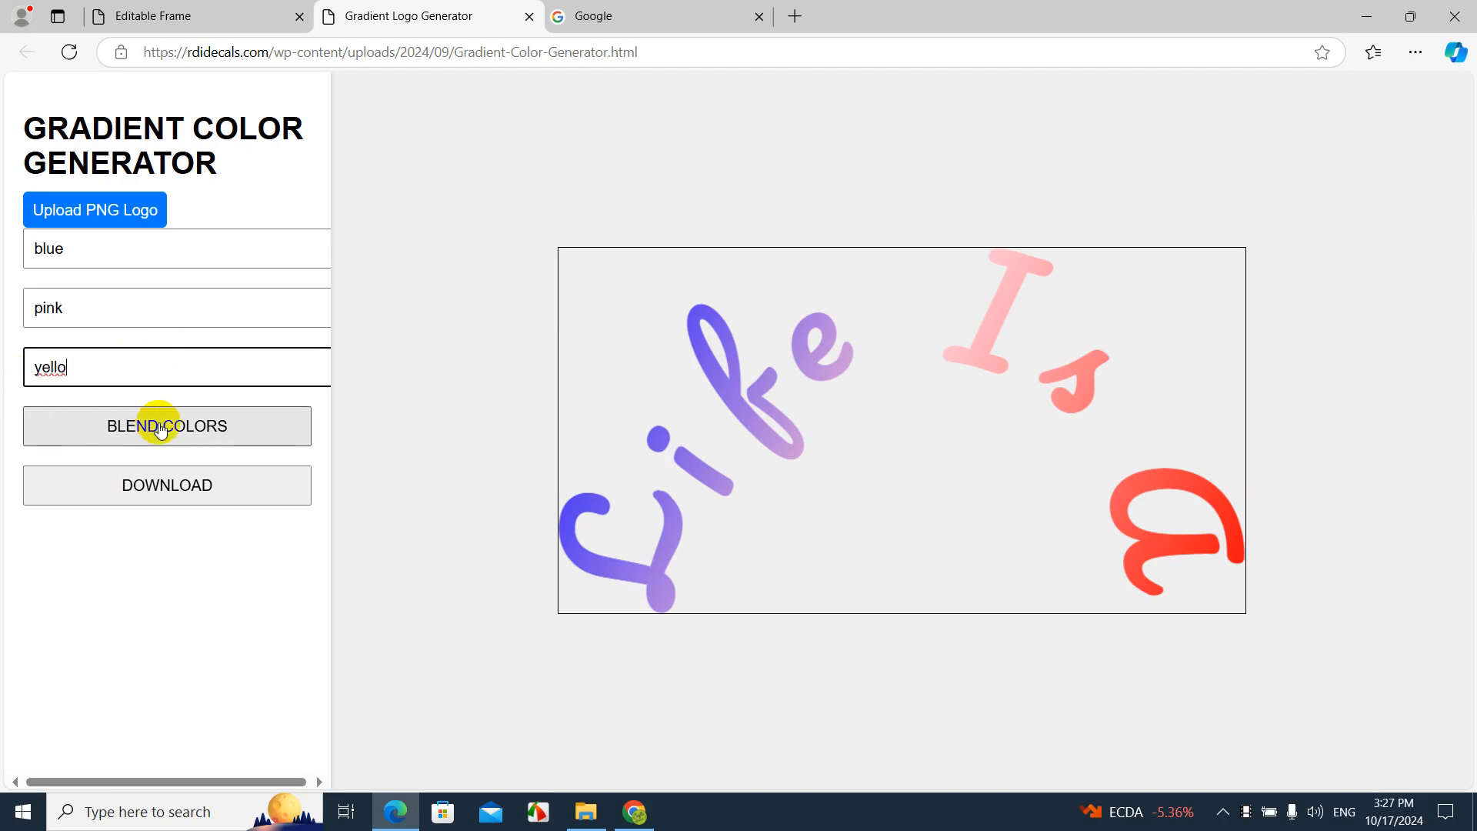
pyautogui.click(154, 424)
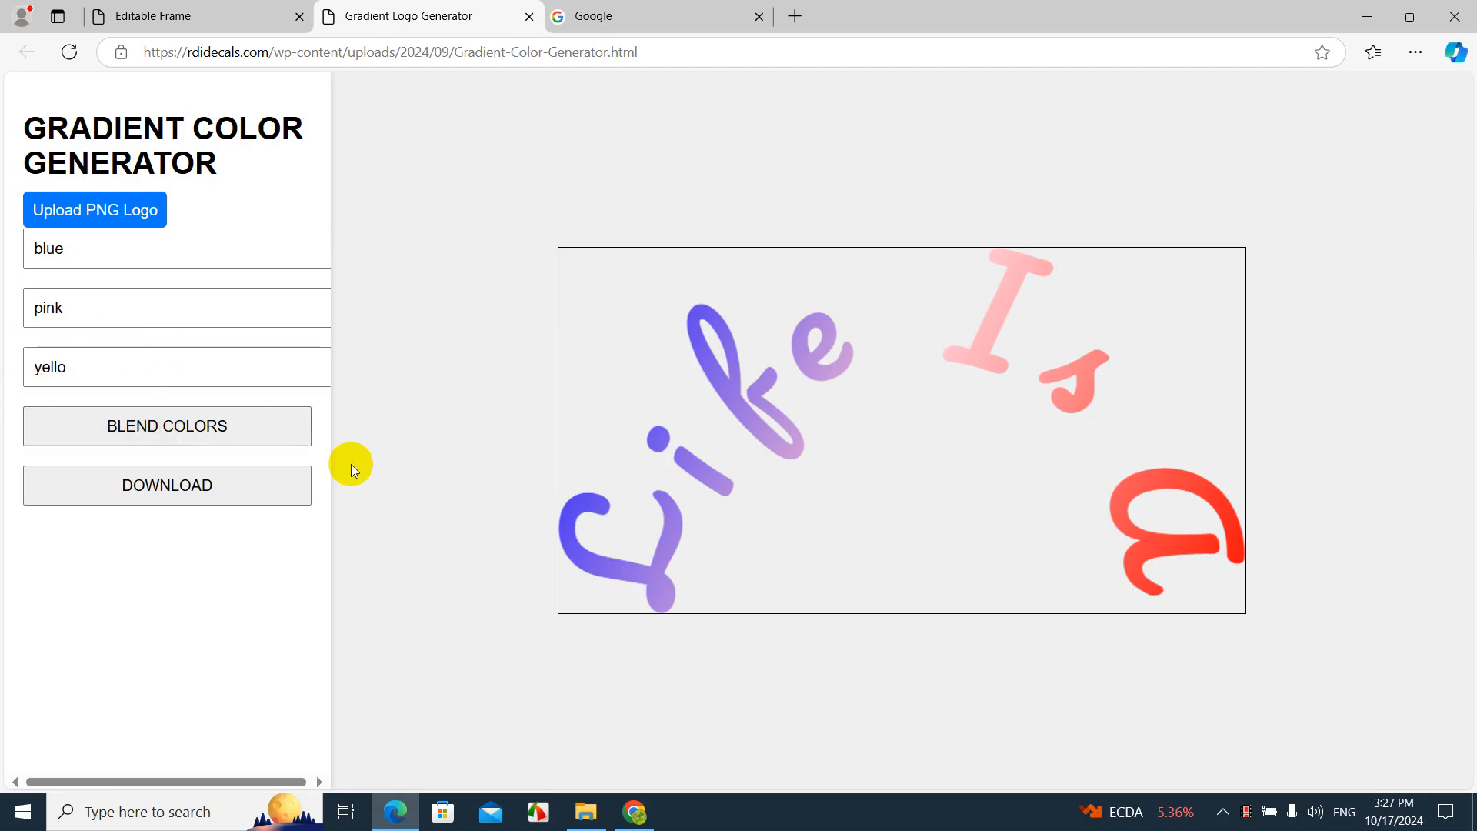
pyautogui.click(117, 362)
pyautogui.write('w')
pyautogui.click(134, 423)
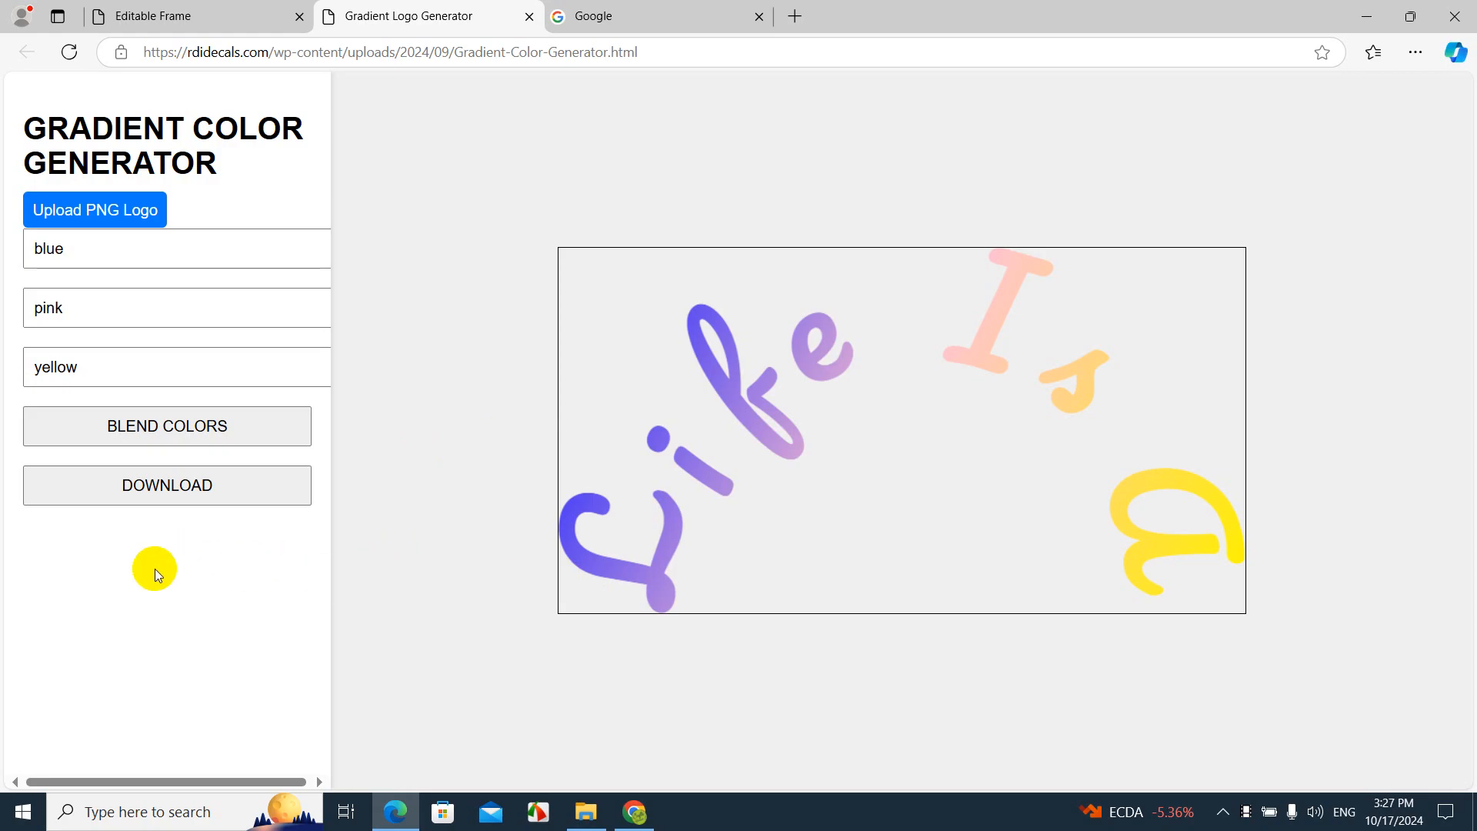
# - Download the gradient-colored design, then close the generator and reload the Editable Frame page to clear the frame
pyautogui.click(165, 483)
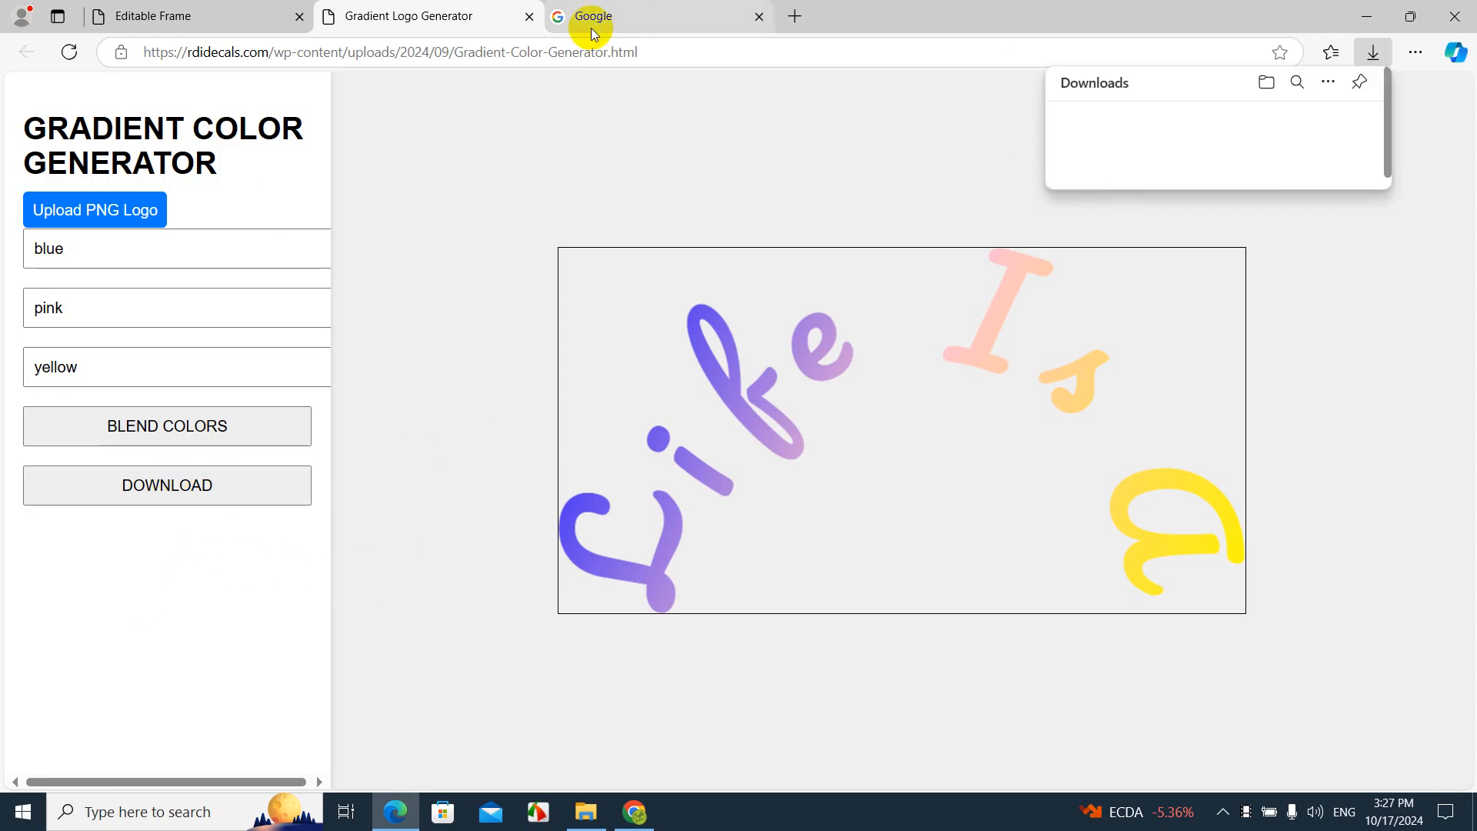
pyautogui.click(531, 16)
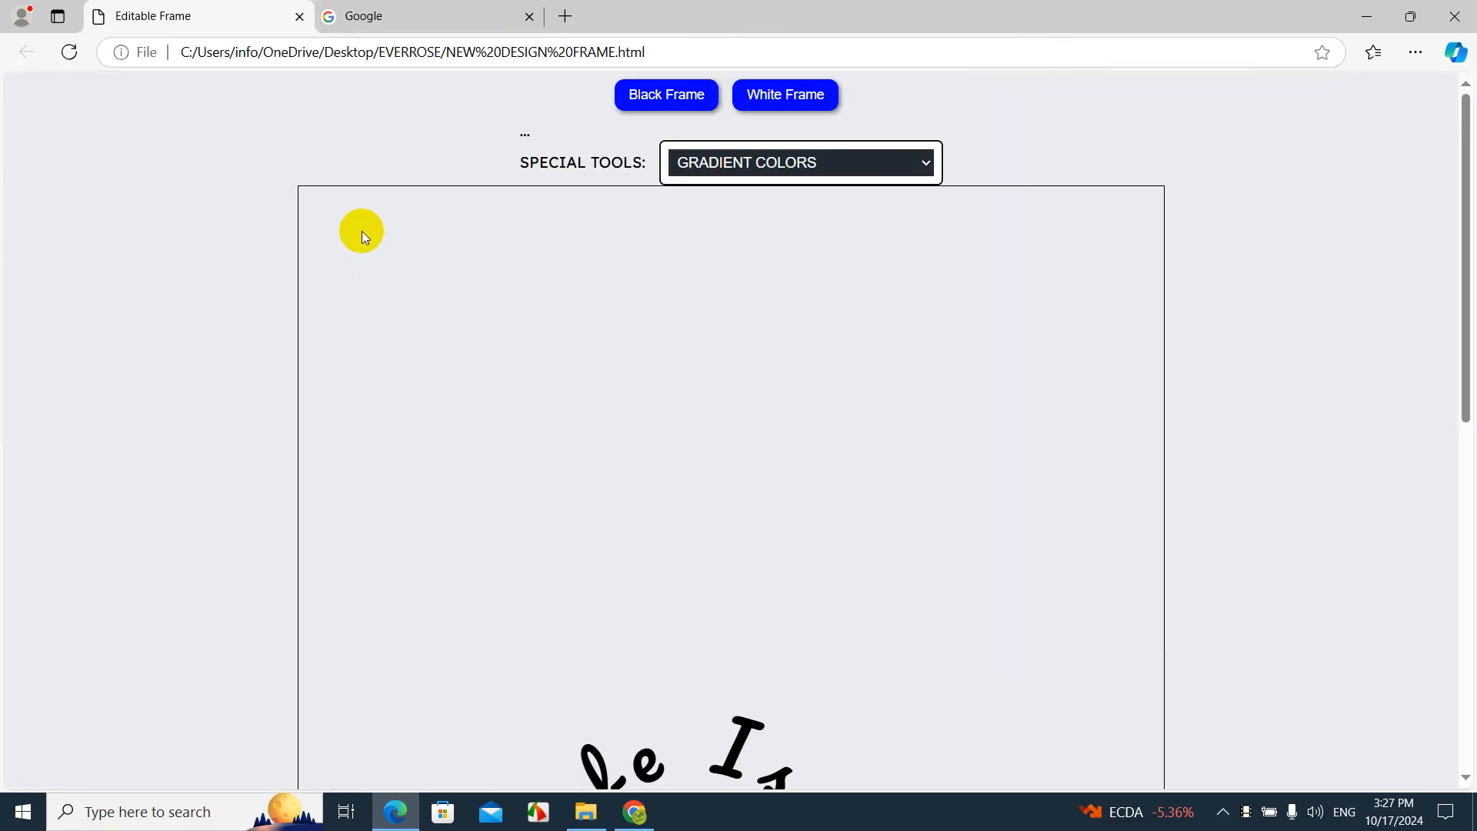
pyautogui.click(69, 52)
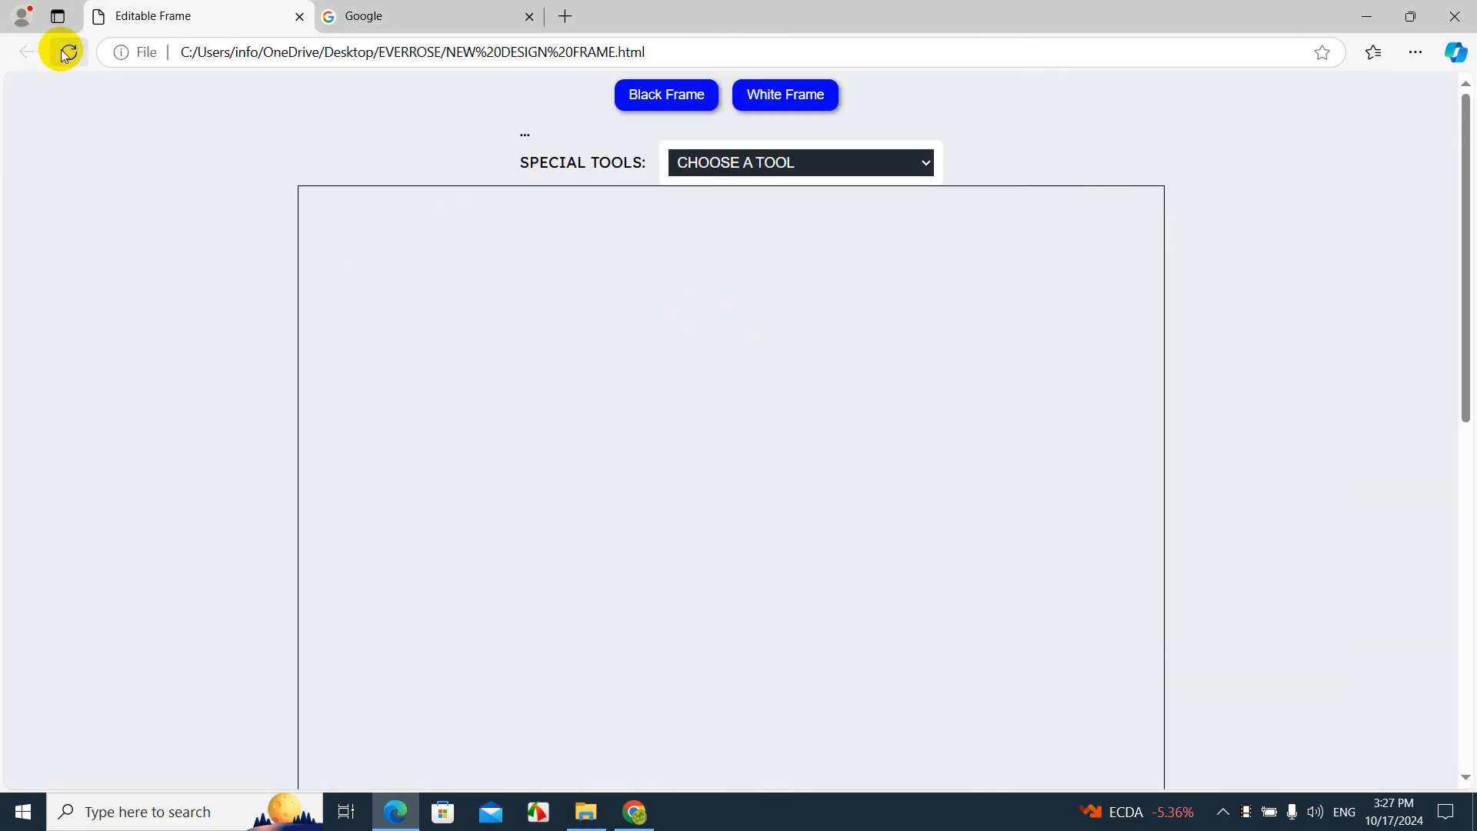
# - Add the text "Beach" and place it inside the empty frame
pyautogui.scroll(-7, 251, 246)
pyautogui.click(511, 377)
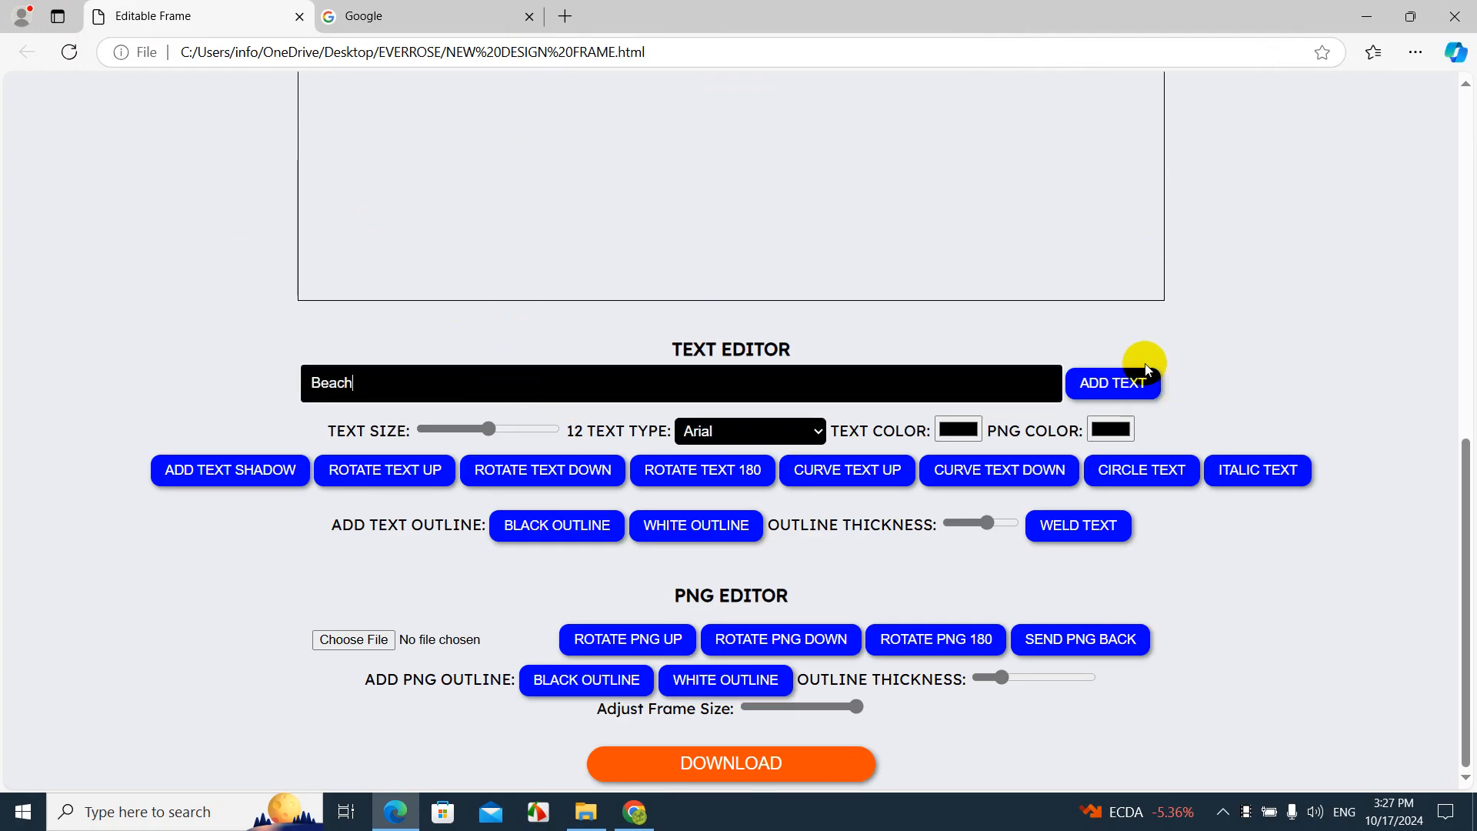
pyautogui.click(1116, 378)
pyautogui.moveTo(703, 291); pyautogui.dragTo(791, 659)
pyautogui.scroll(-6, 717, 490)
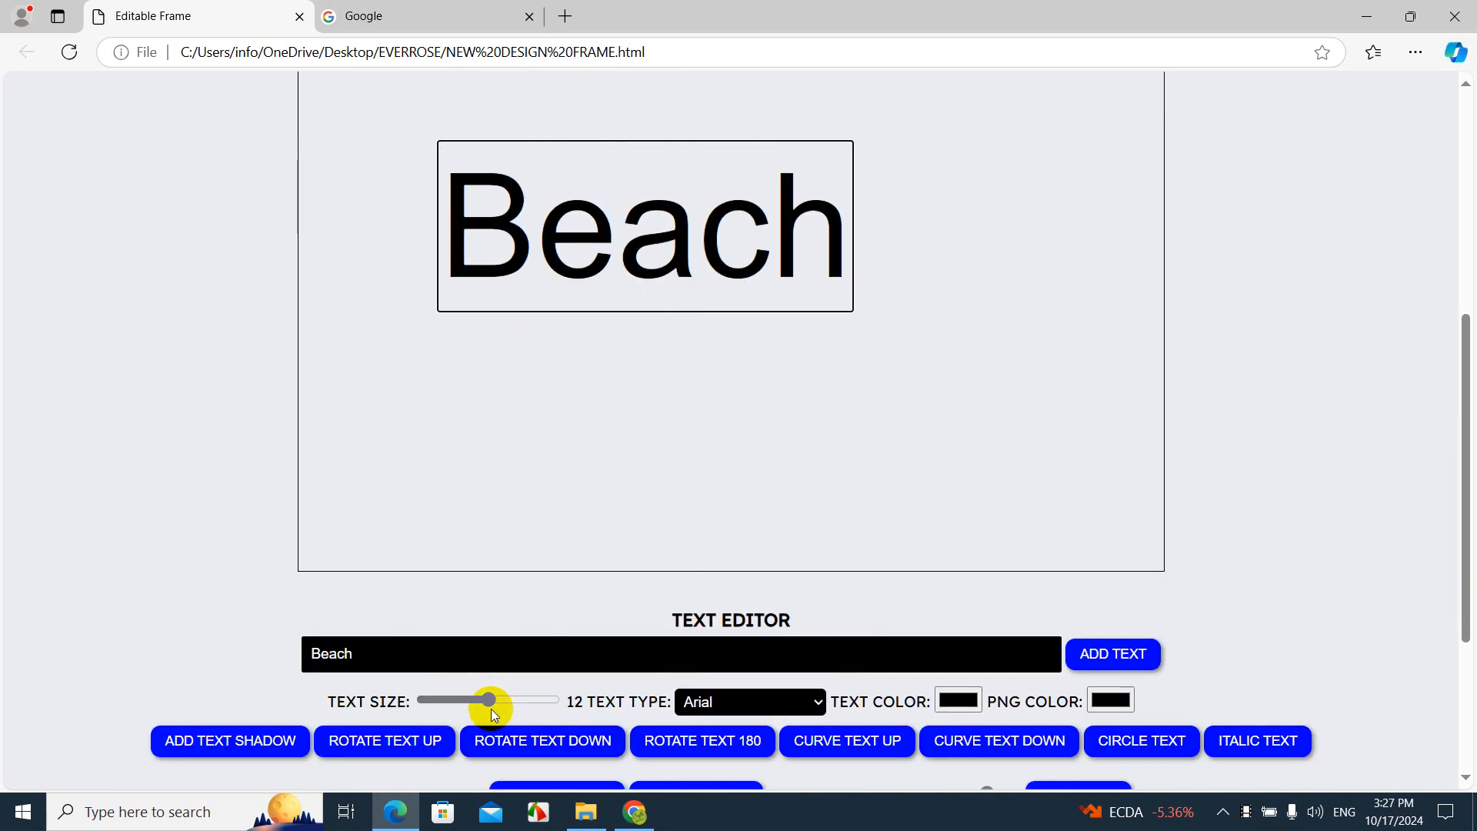
# - Set the "Beach" text to the Pacifico font at size 300
pyautogui.moveTo(488, 701); pyautogui.dragTo(505, 700)
pyautogui.click(793, 702)
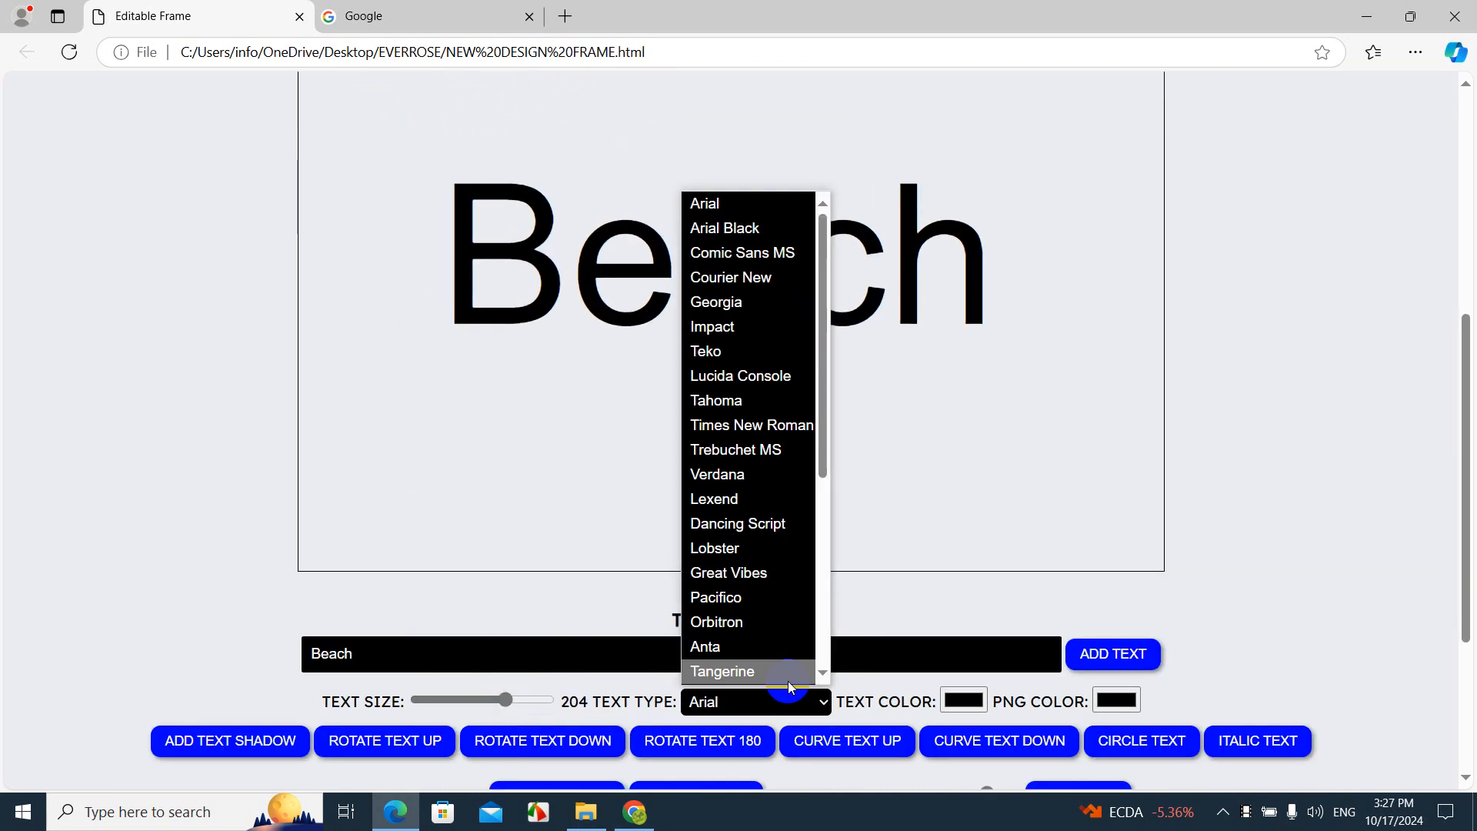
pyautogui.click(724, 604)
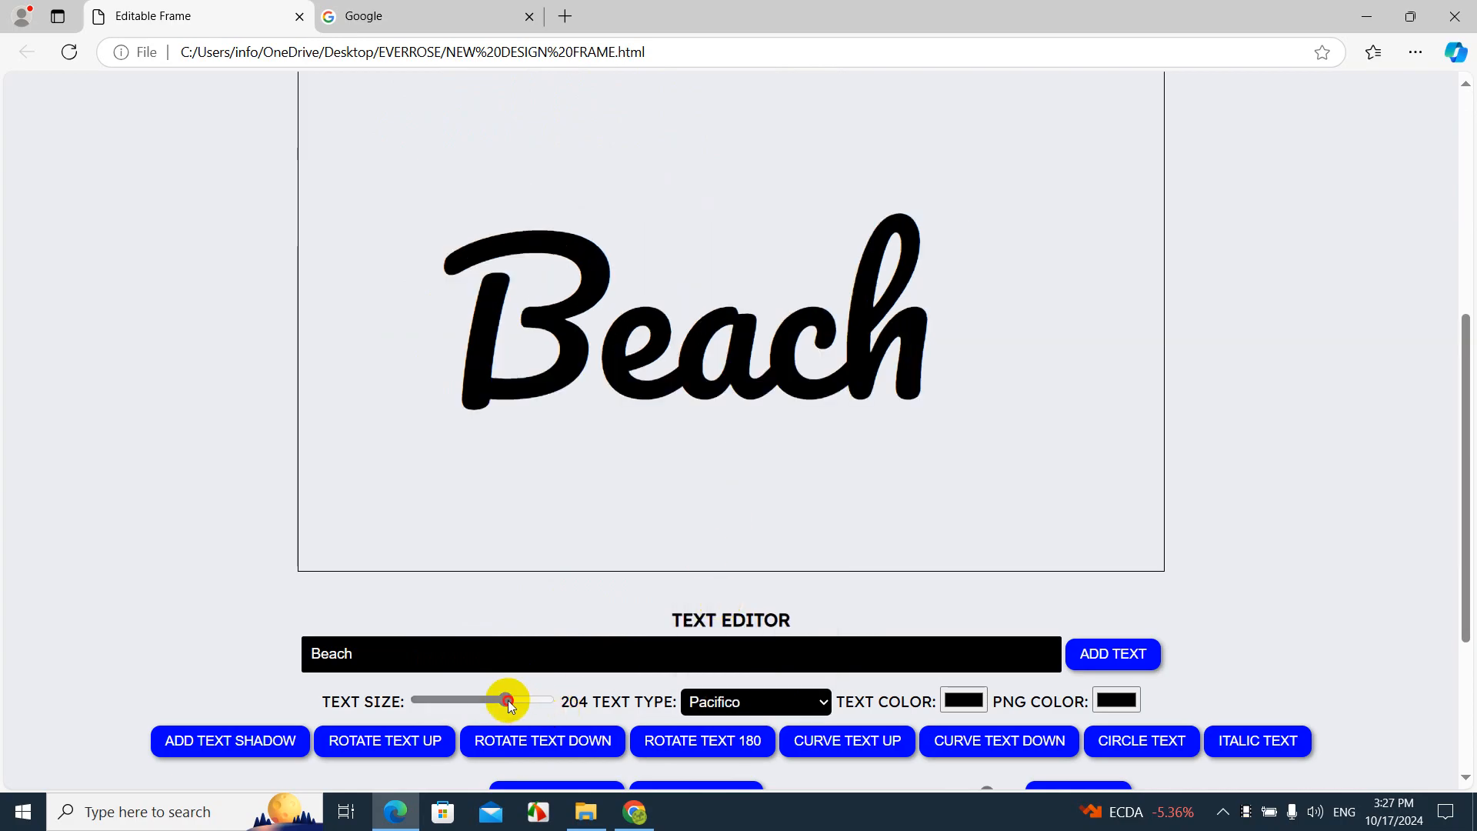
pyautogui.moveTo(505, 700); pyautogui.dragTo(547, 700)
# - Center the enlarged "Beach" text horizontally in the frame and download the design
pyautogui.moveTo(684, 501); pyautogui.dragTo(627, 460)
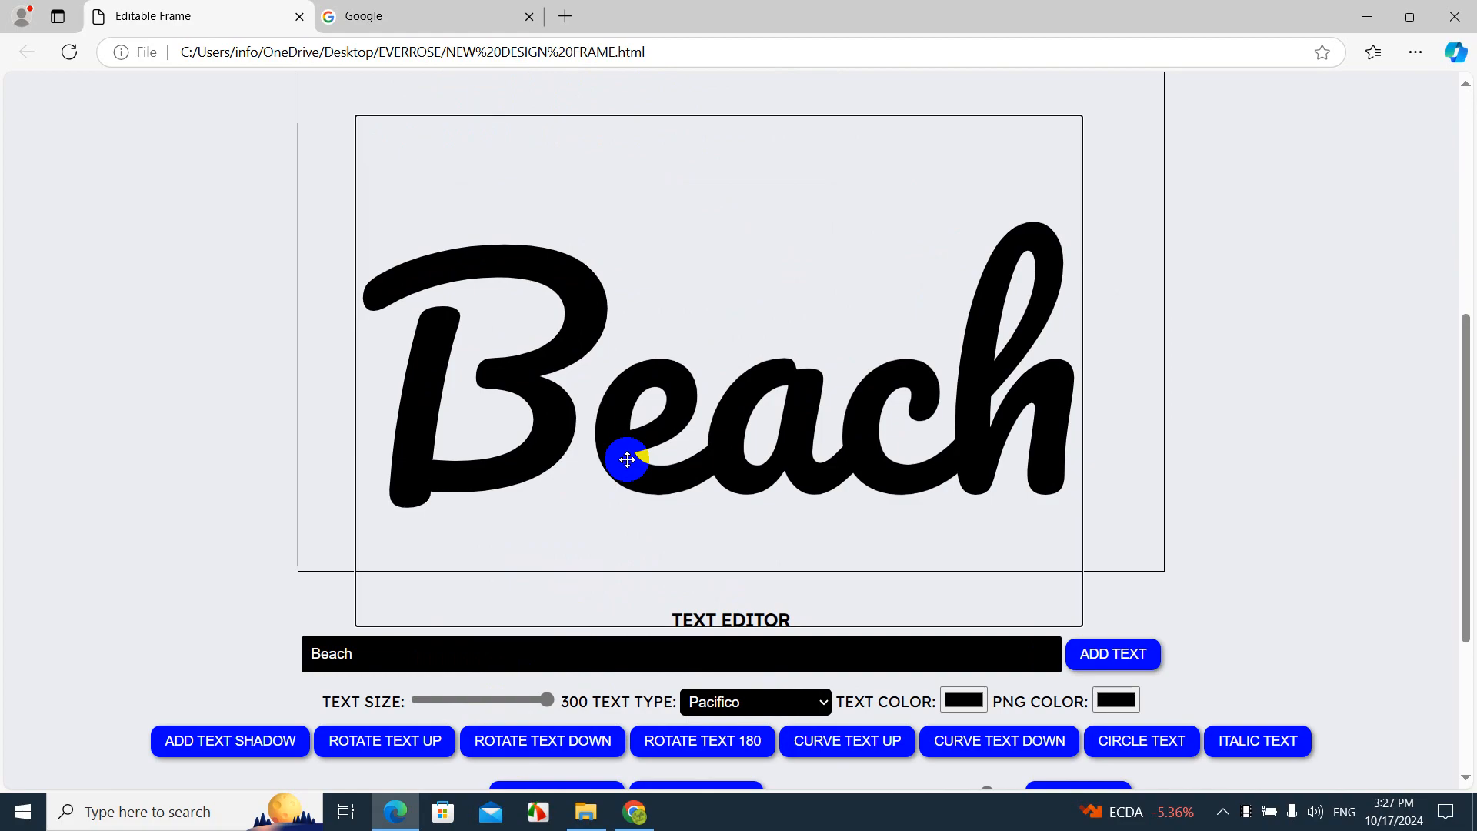
pyautogui.scroll(-3, 1202, 376)
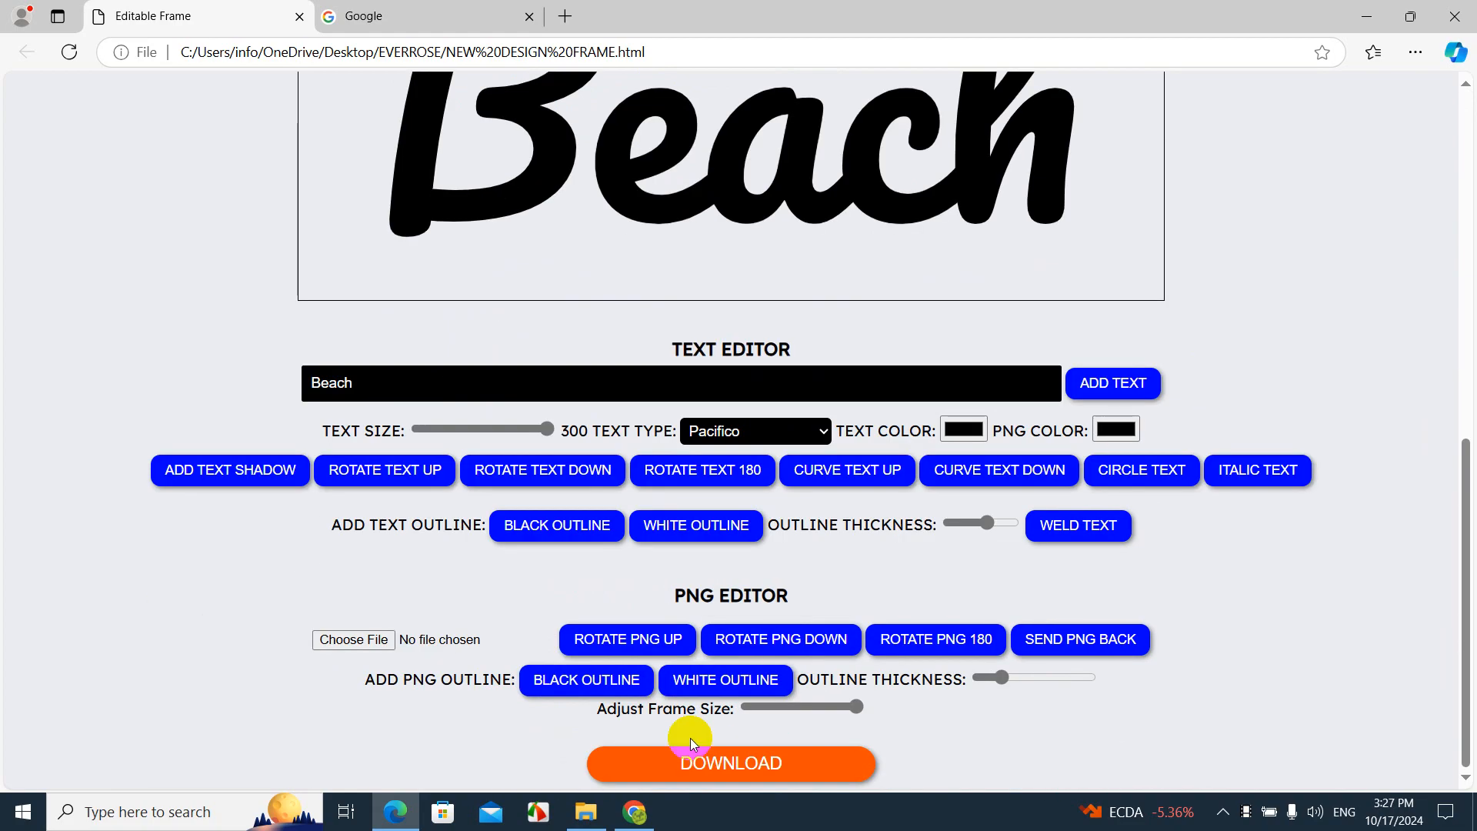
pyautogui.click(699, 761)
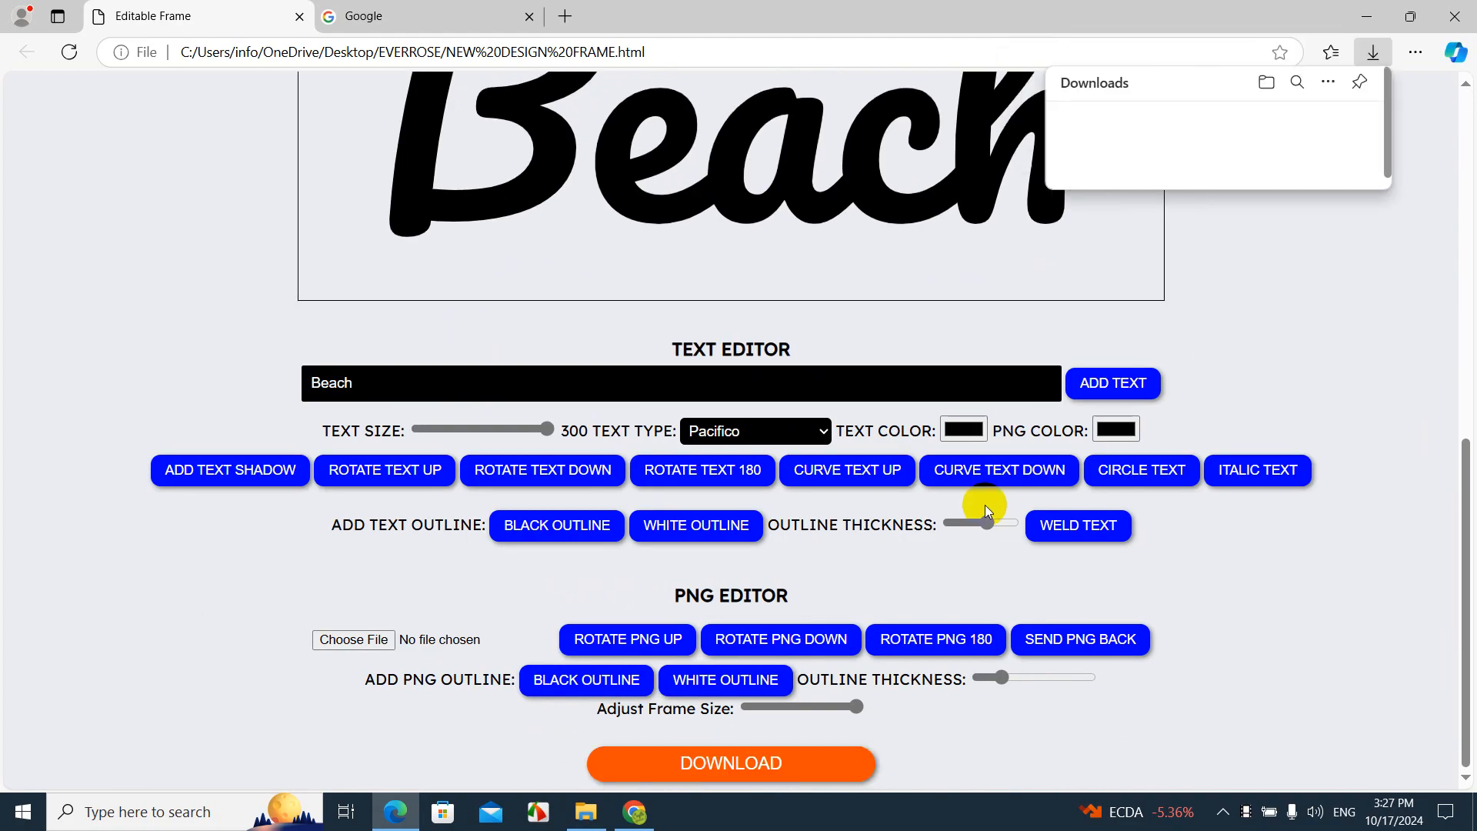
# - Switch to File Explorer and delete the "DESIGN FRAME (1)" PNG from the Downloads folder
pyautogui.click(585, 812)
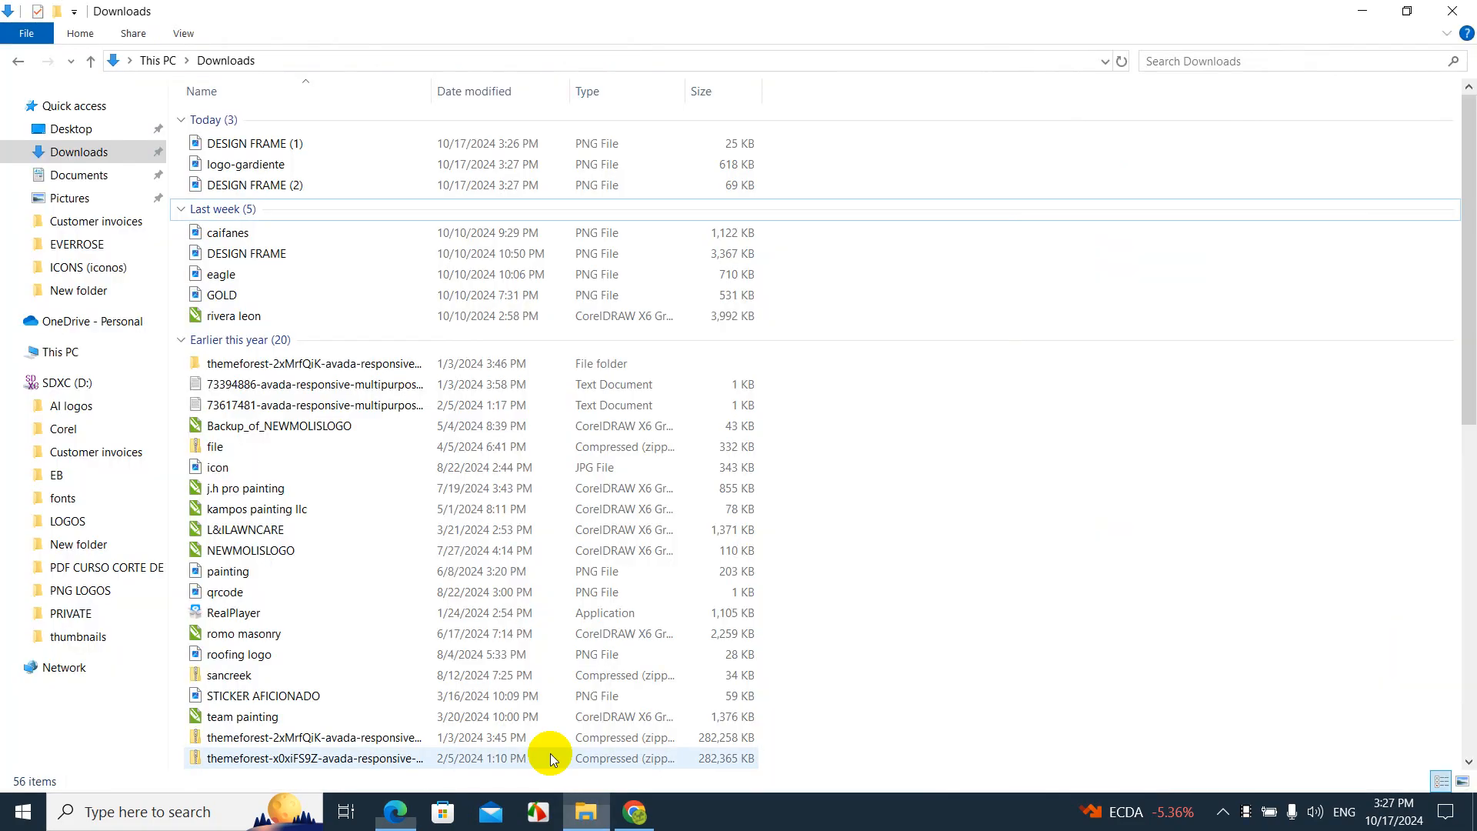
pyautogui.click(253, 149)
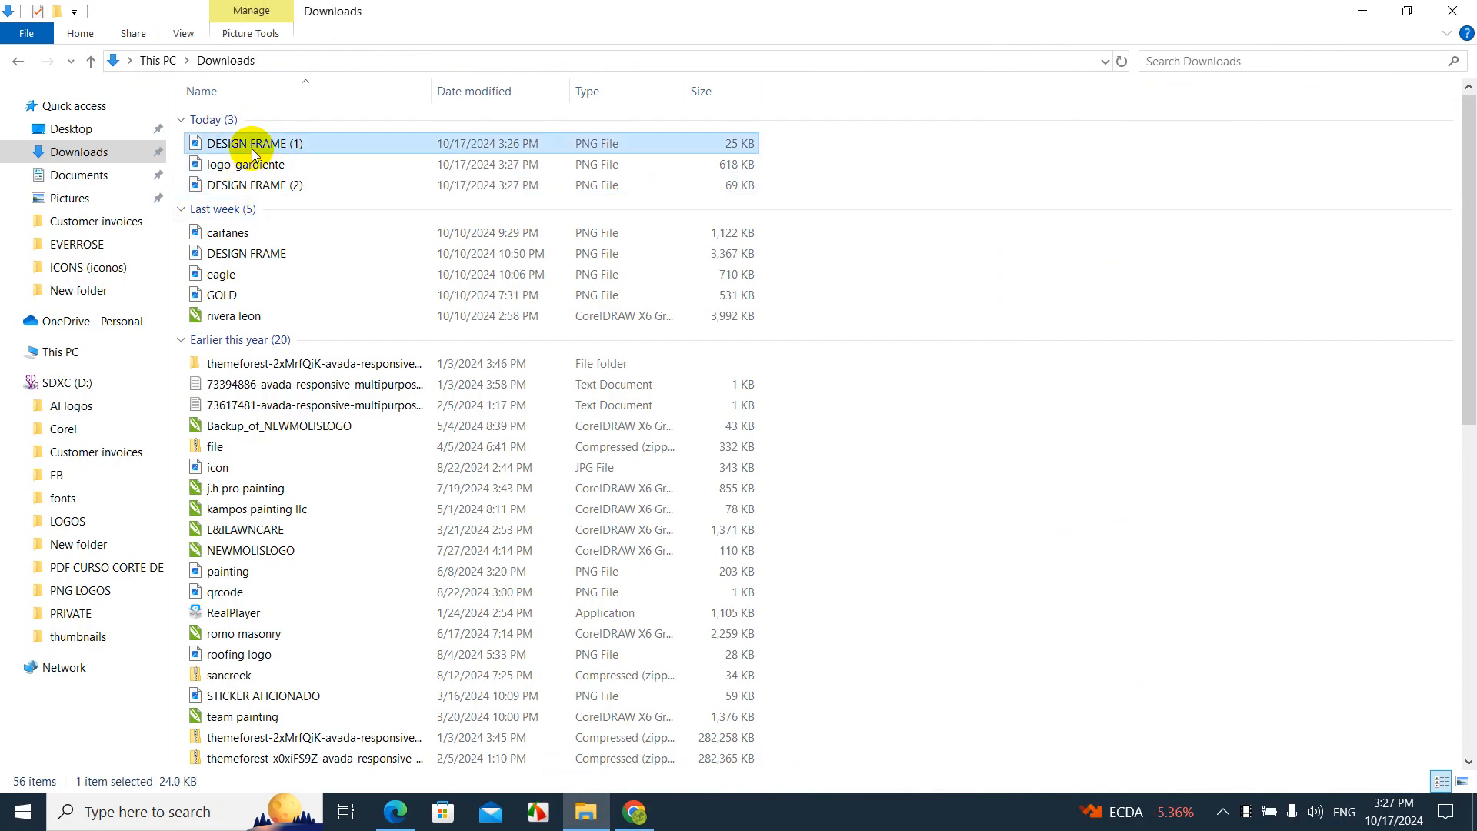
pyautogui.press('Delete')
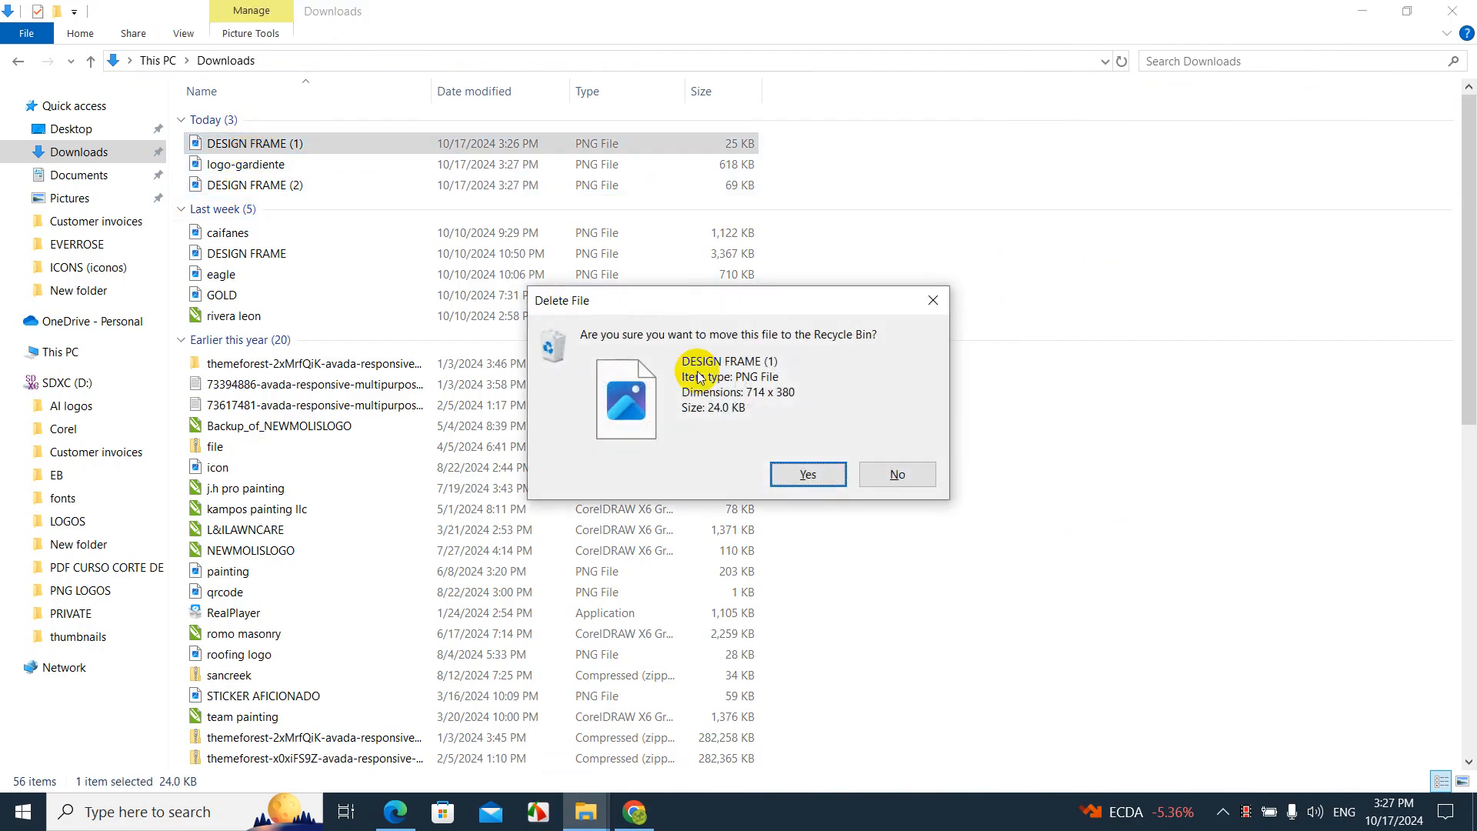
pyautogui.click(789, 476)
# - View the downloaded "logo-gardiente" and "DESIGN FRAME (2)" images, closing each one after checking it
pyautogui.click(262, 144)
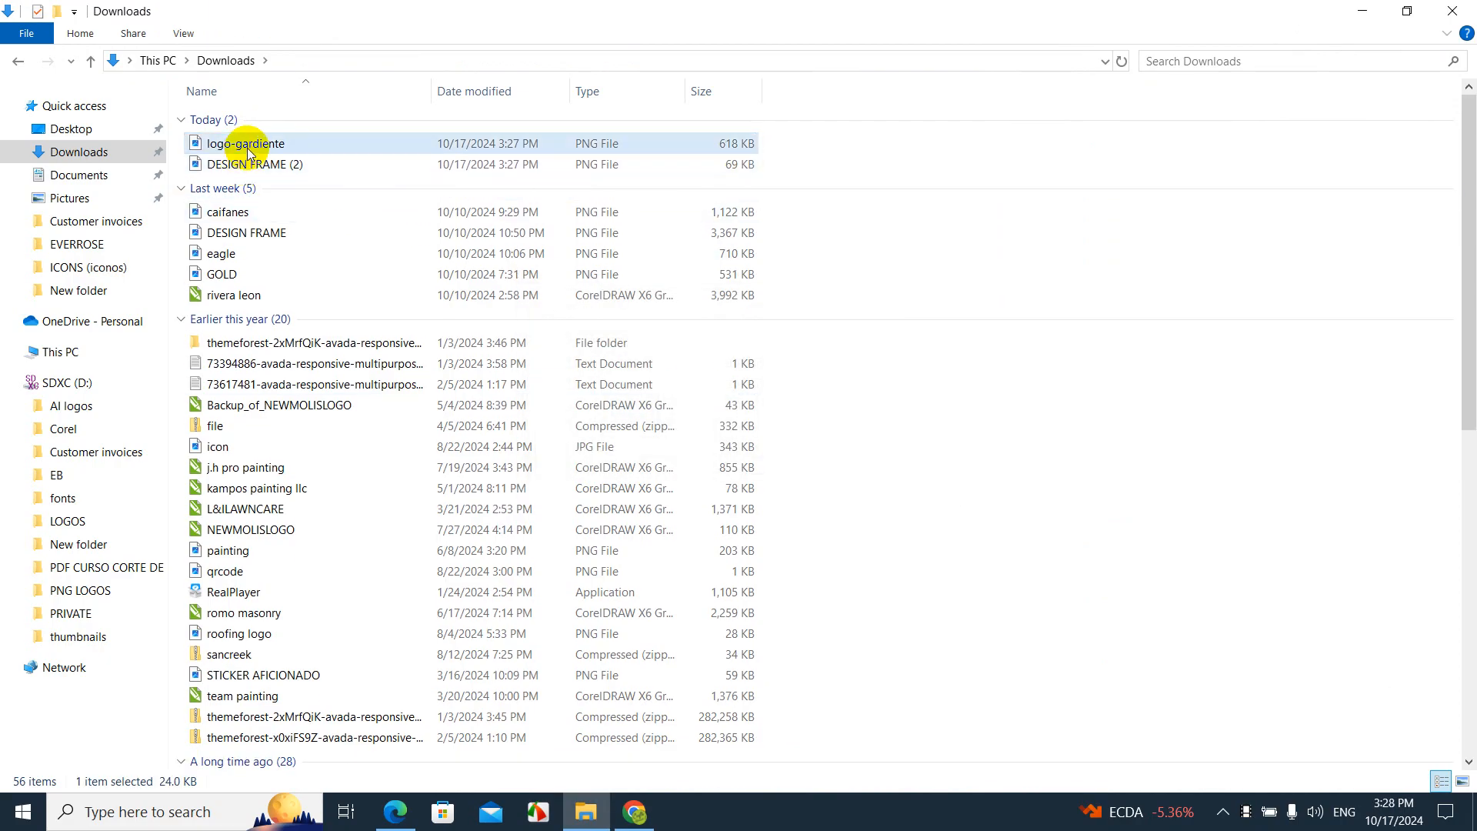
pyautogui.doubleClick(262, 144)
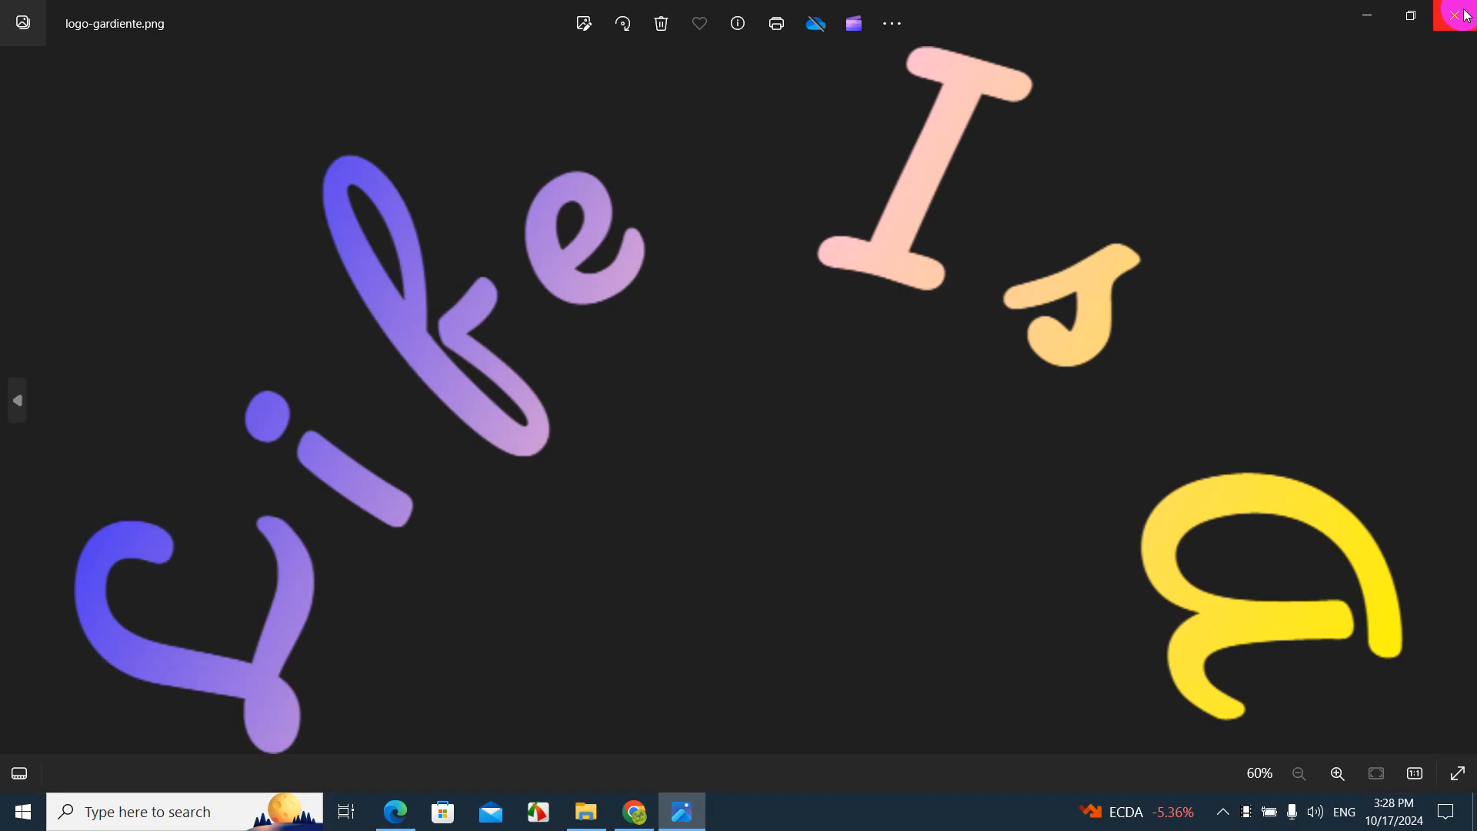
pyautogui.click(1464, 14)
pyautogui.doubleClick(266, 165)
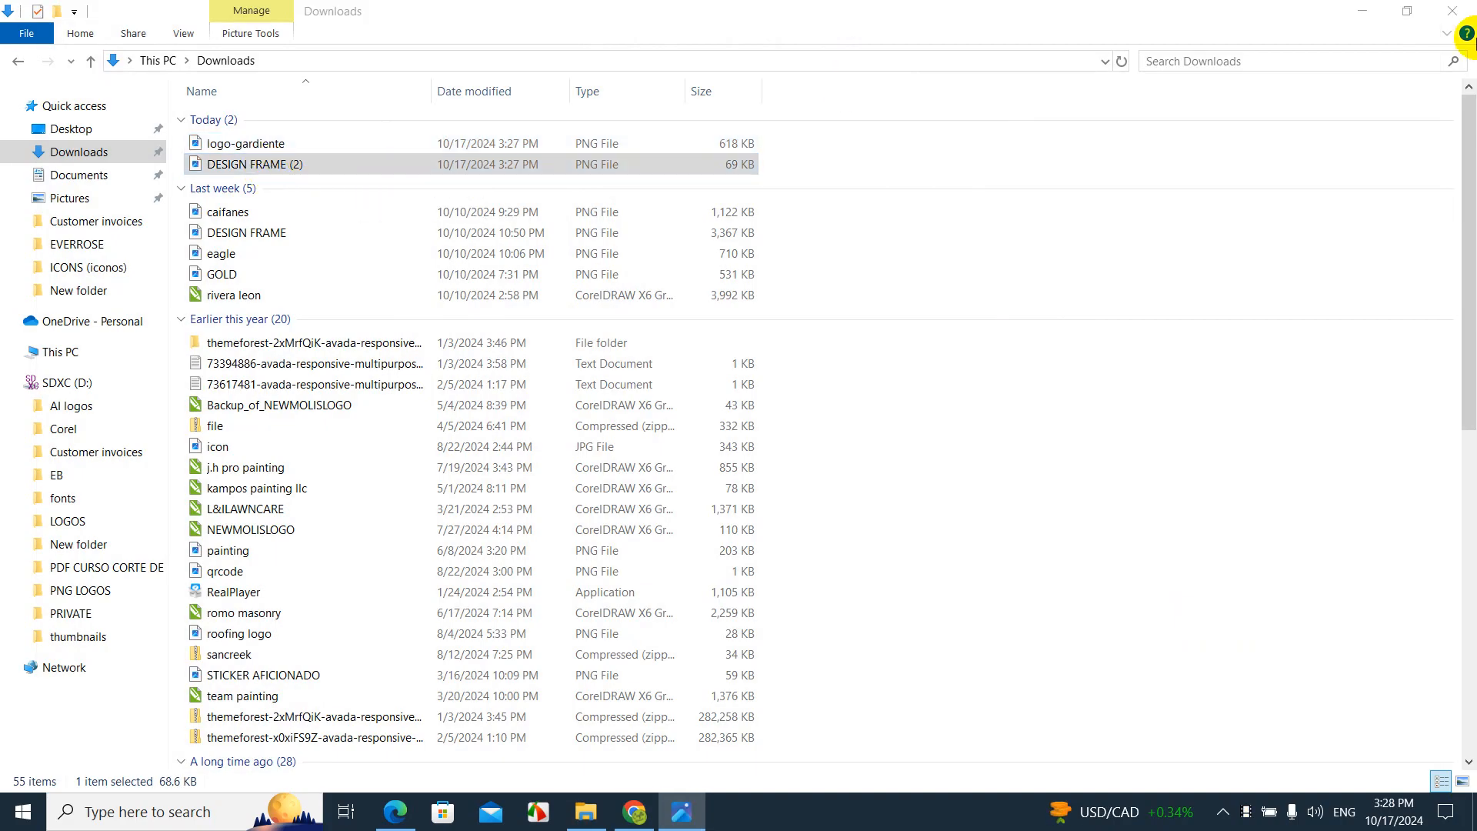
pyautogui.click(1457, 15)
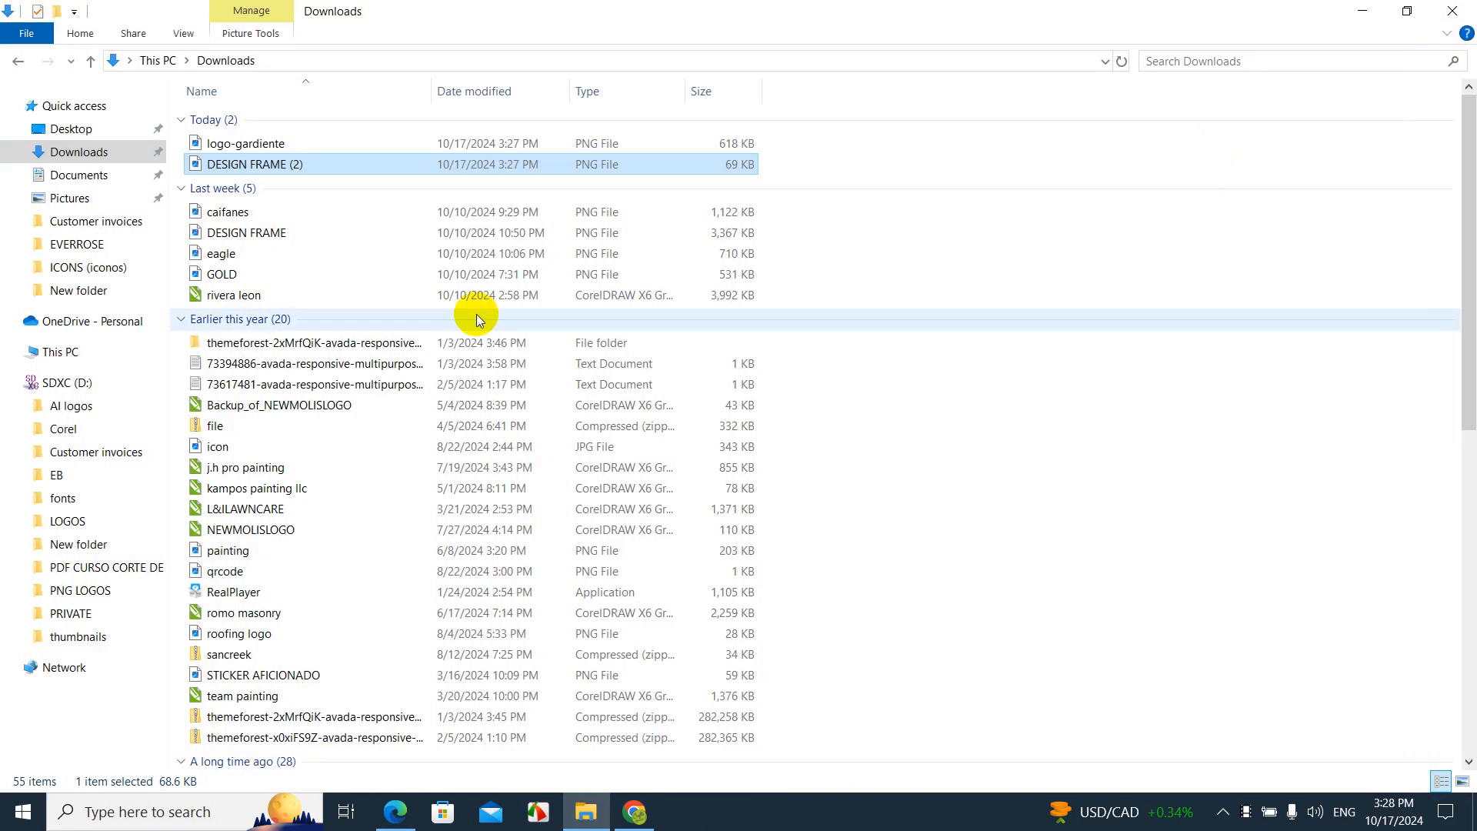
# - Switch to Edge, reload the Editable Frame page and search Google Images for "beach"
pyautogui.click(394, 811)
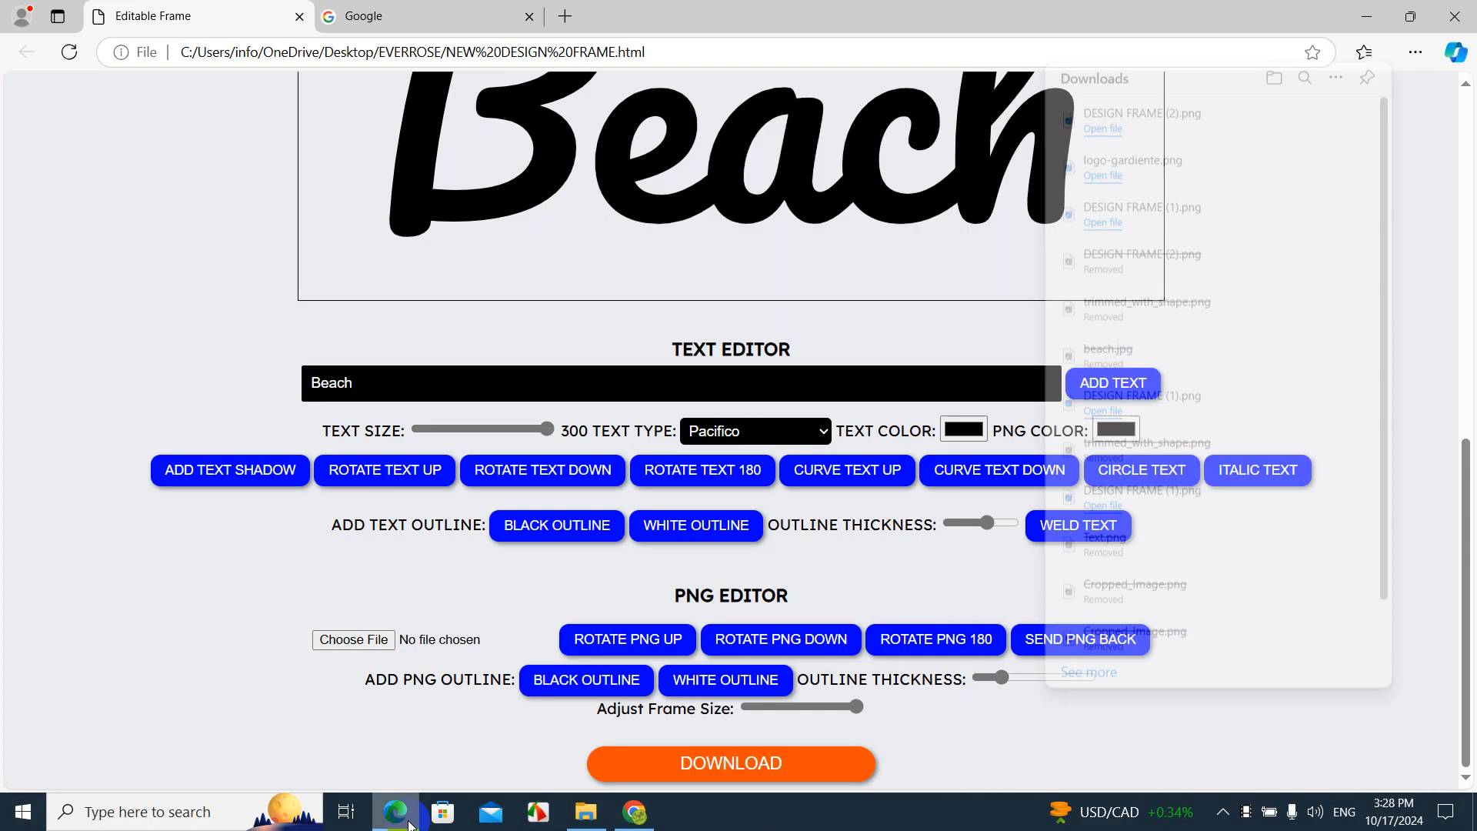
pyautogui.press('F5')
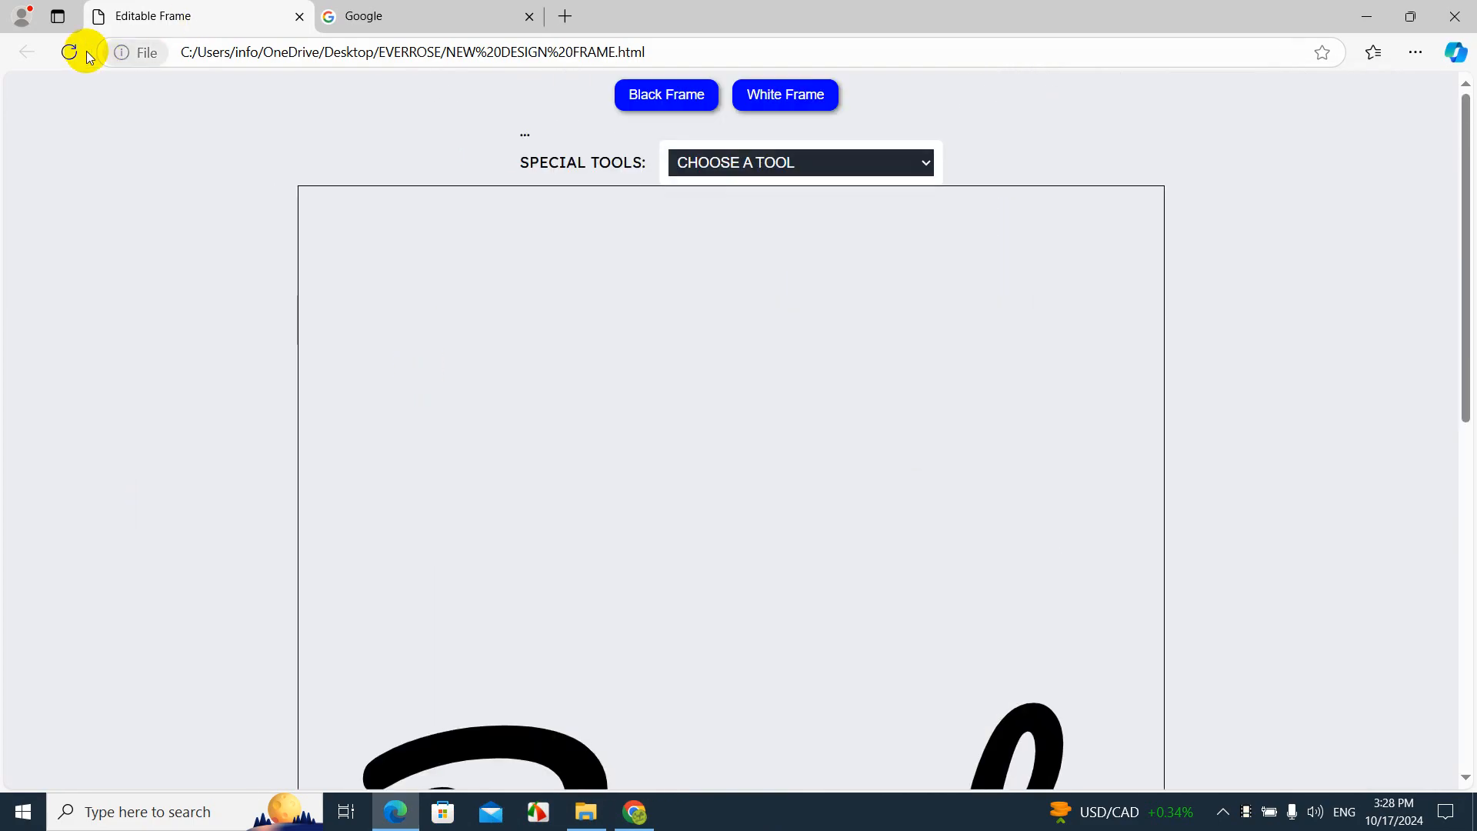
pyautogui.click(369, 16)
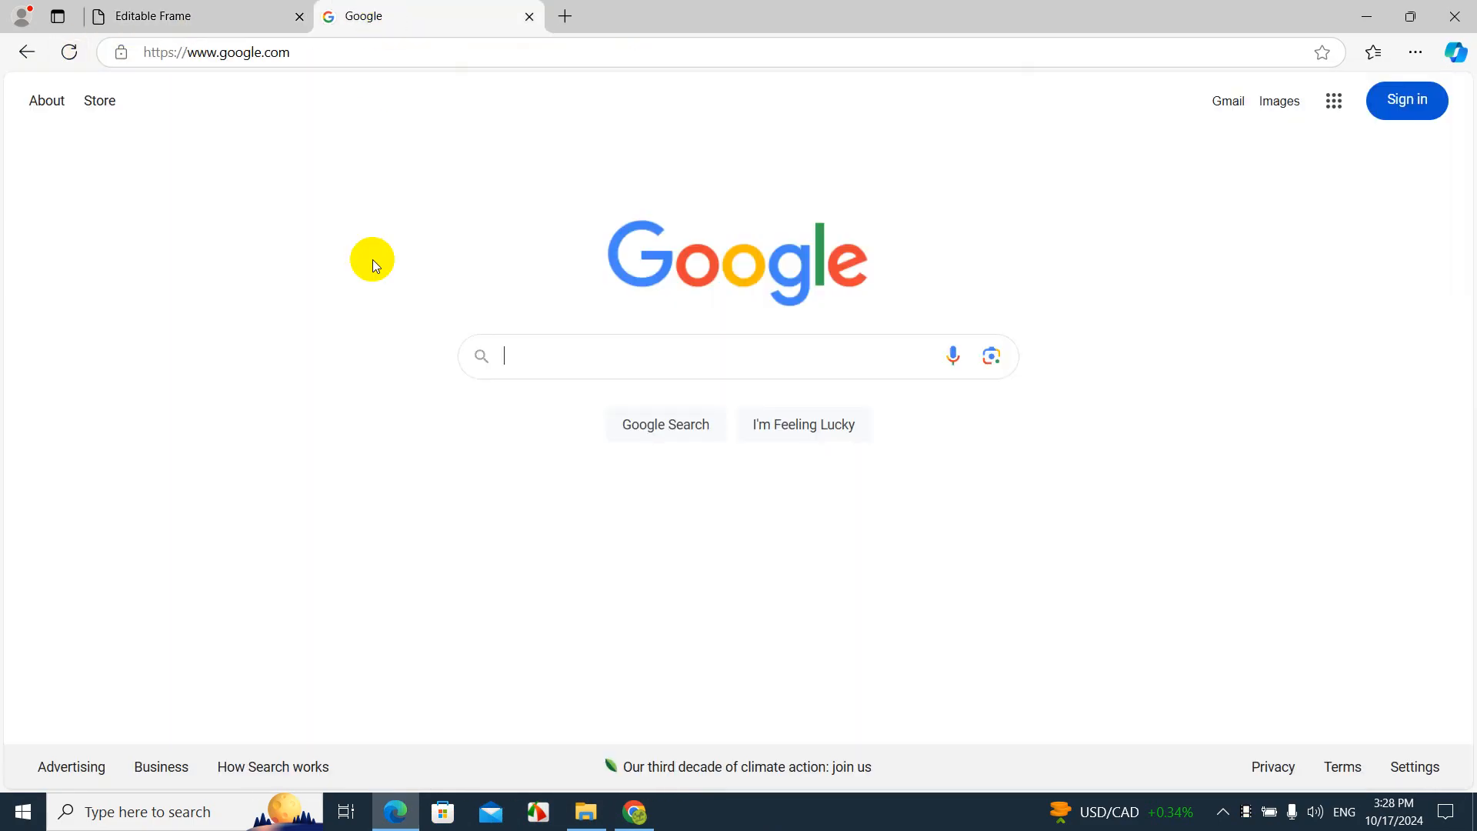
pyautogui.click(551, 362)
pyautogui.write('beach')
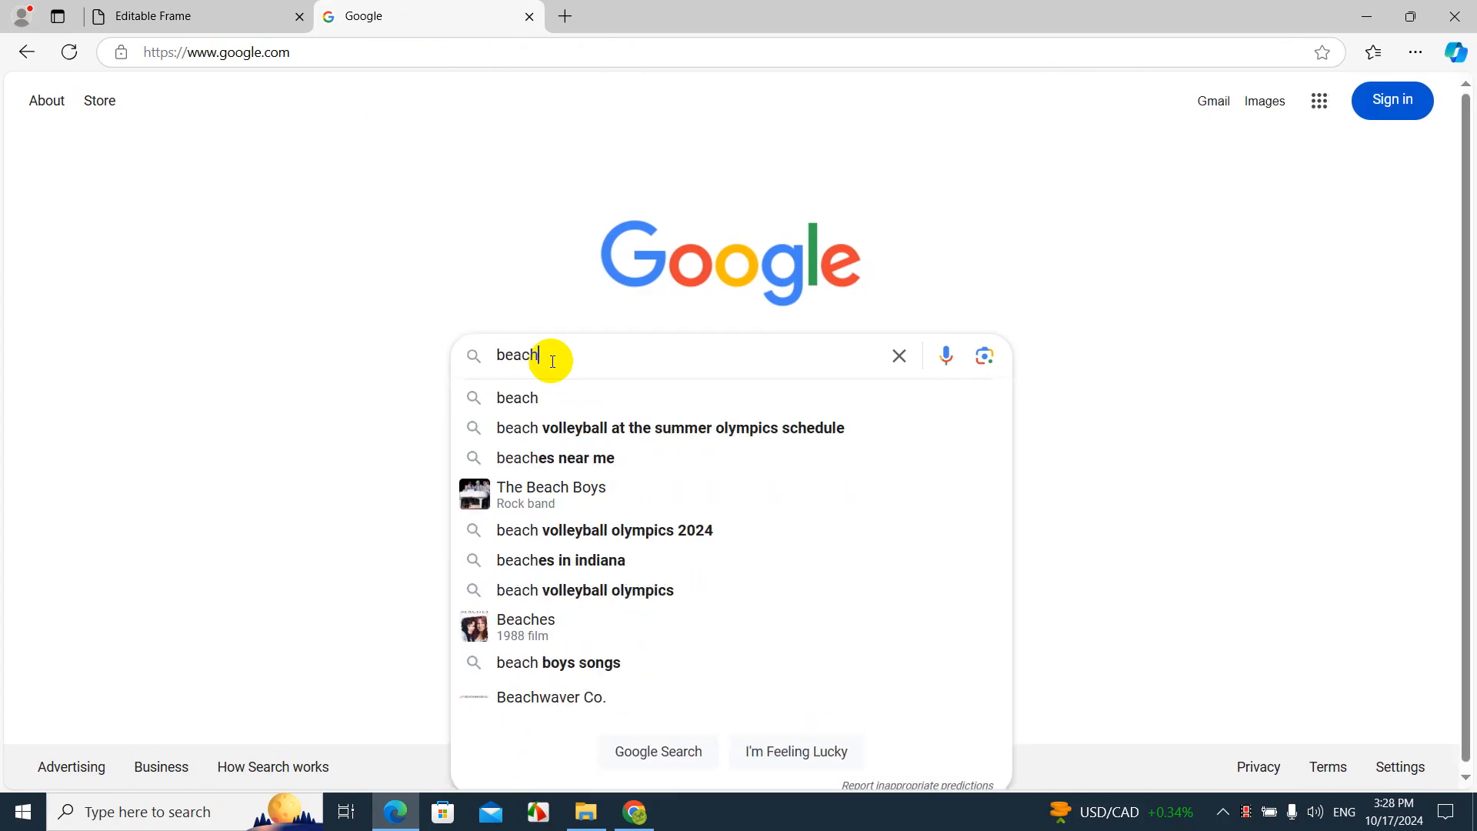
pyautogui.press('Return')
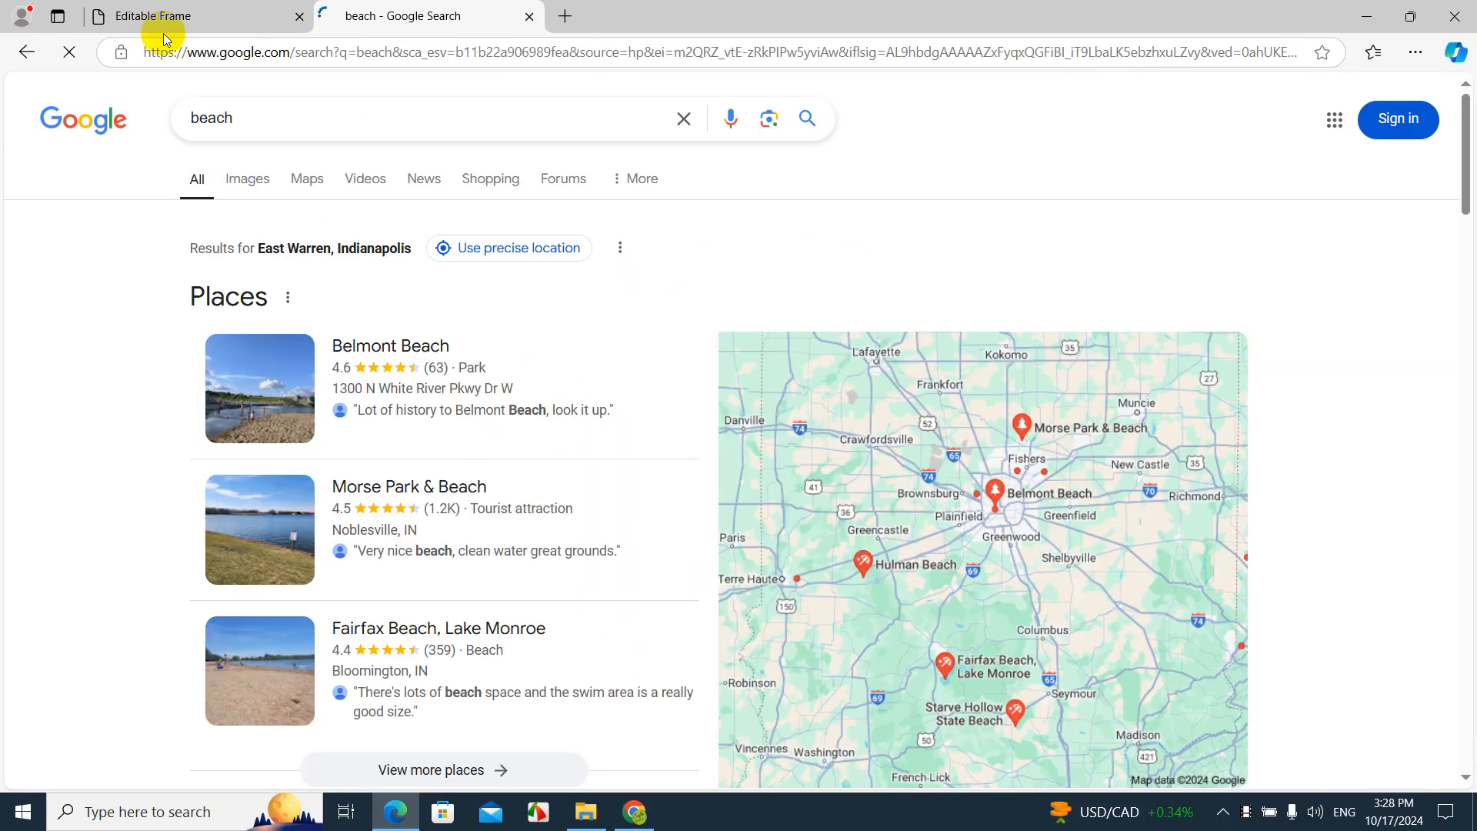
pyautogui.click(238, 185)
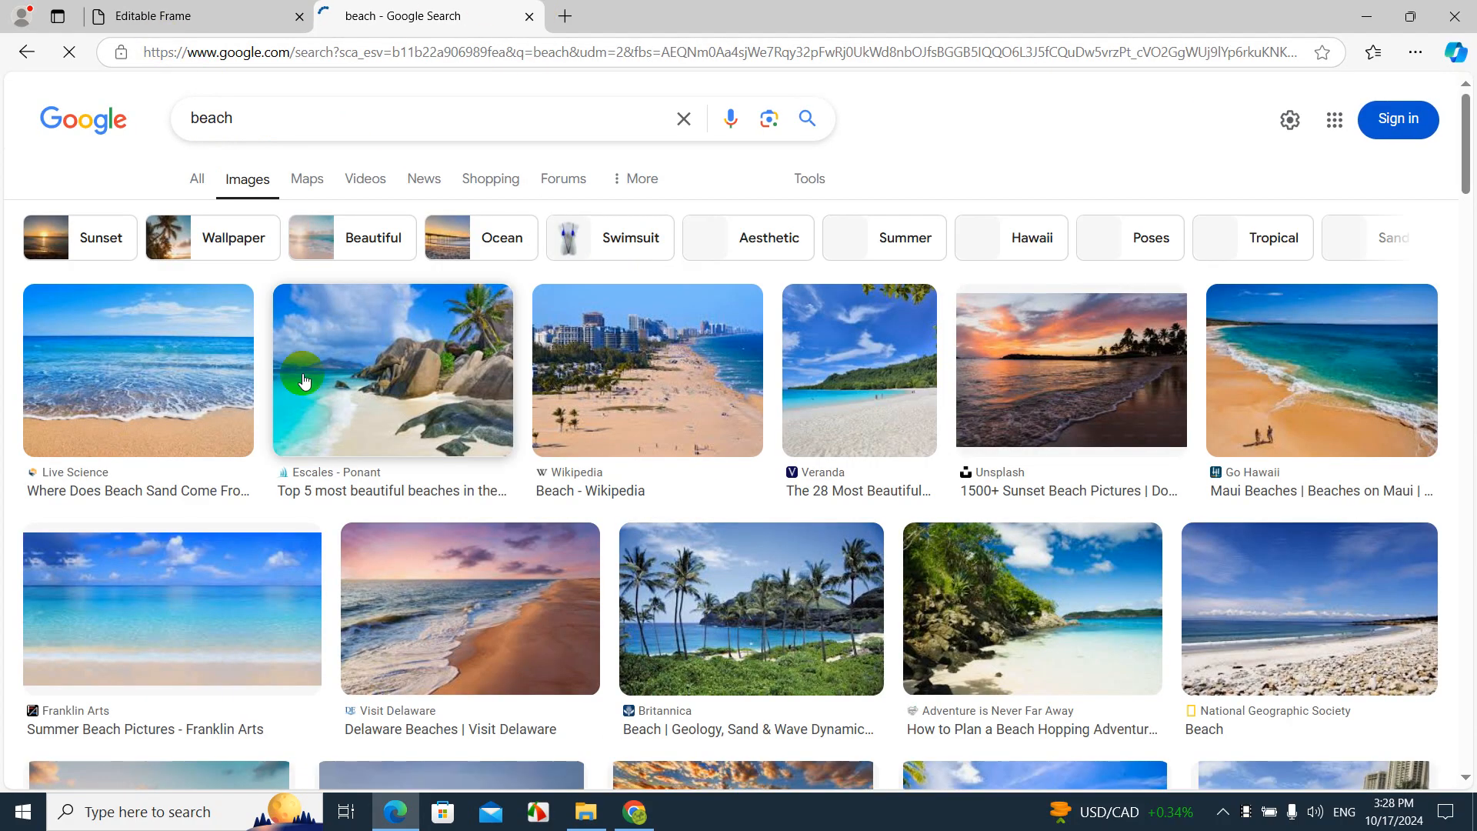
# - Save the SciTechDaily beach photo with the single palm tree to Downloads as "beach" and close the image search
pyautogui.scroll(-5, 1054, 373)
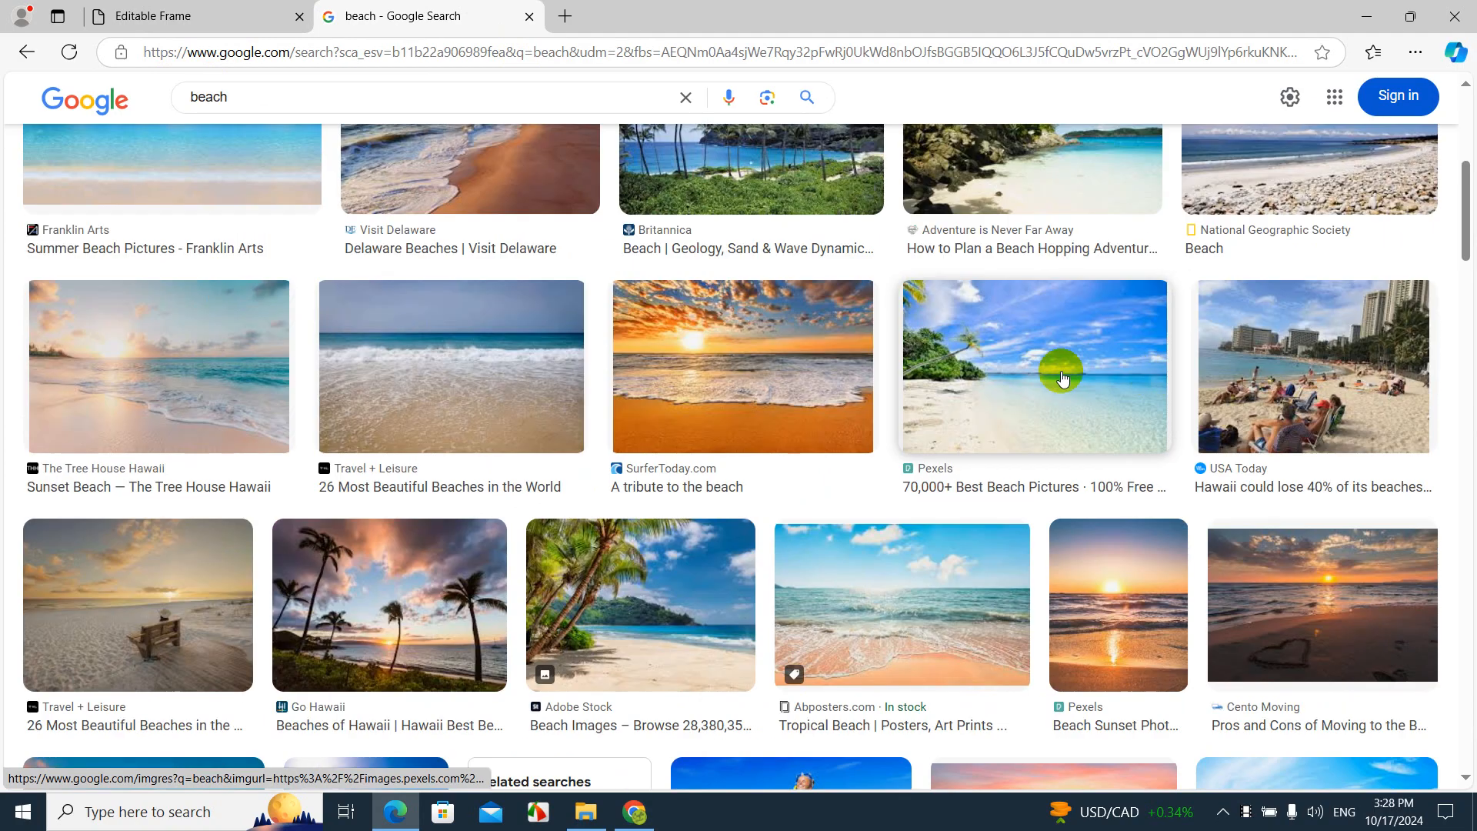
pyautogui.scroll(-5, 111, 411)
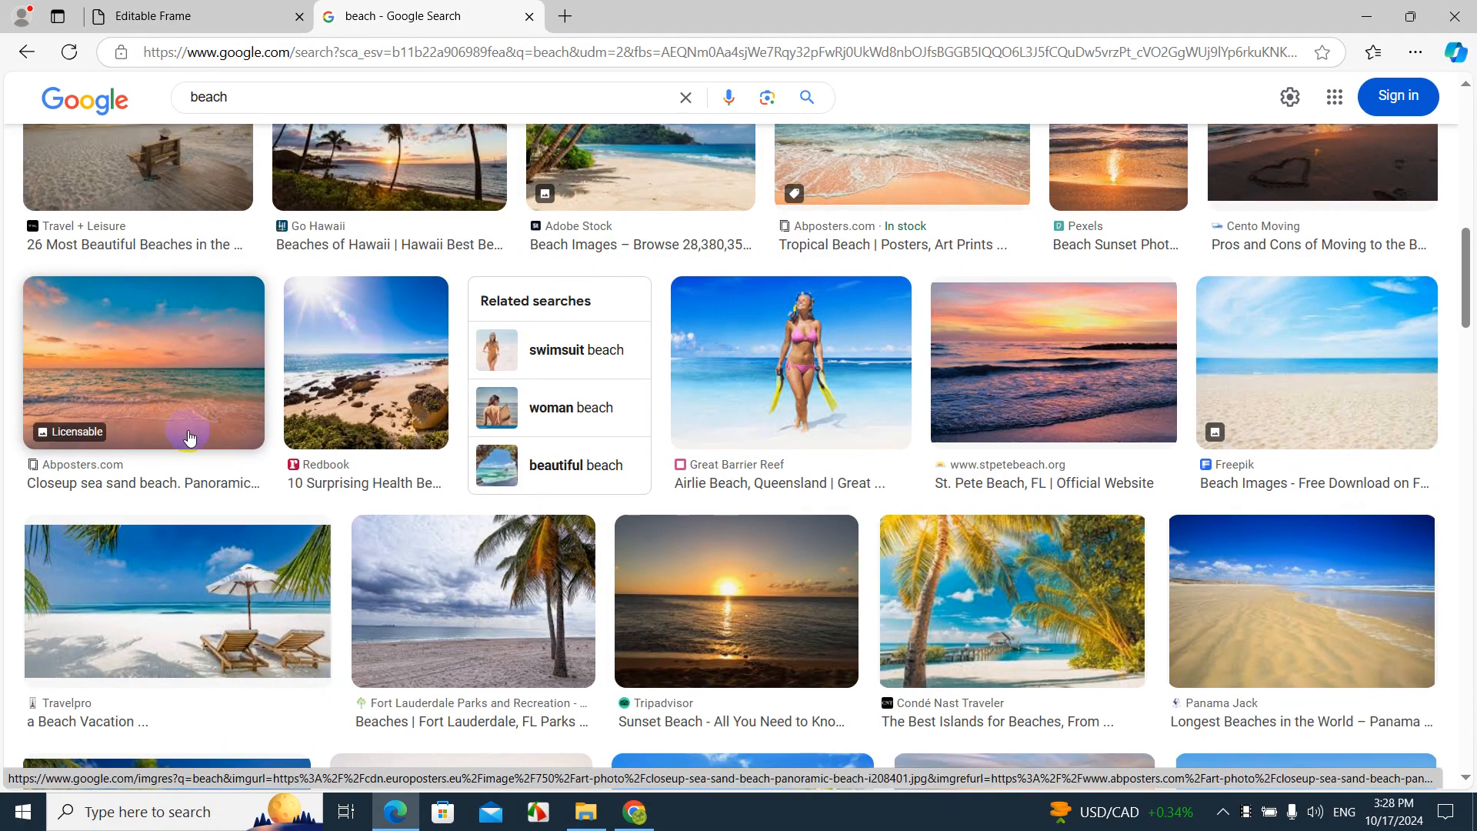
pyautogui.scroll(-5, 217, 482)
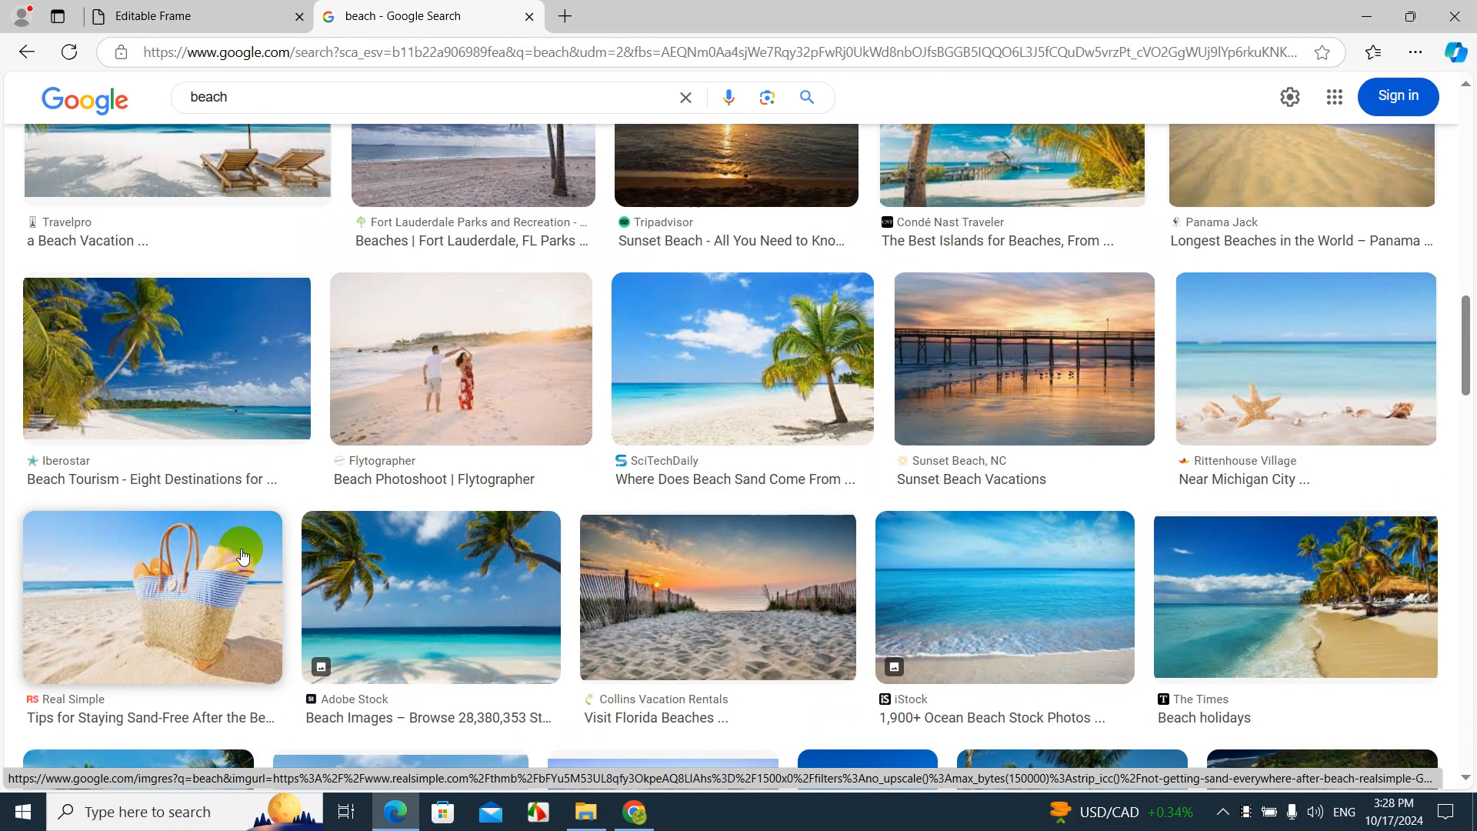
pyautogui.click(730, 356)
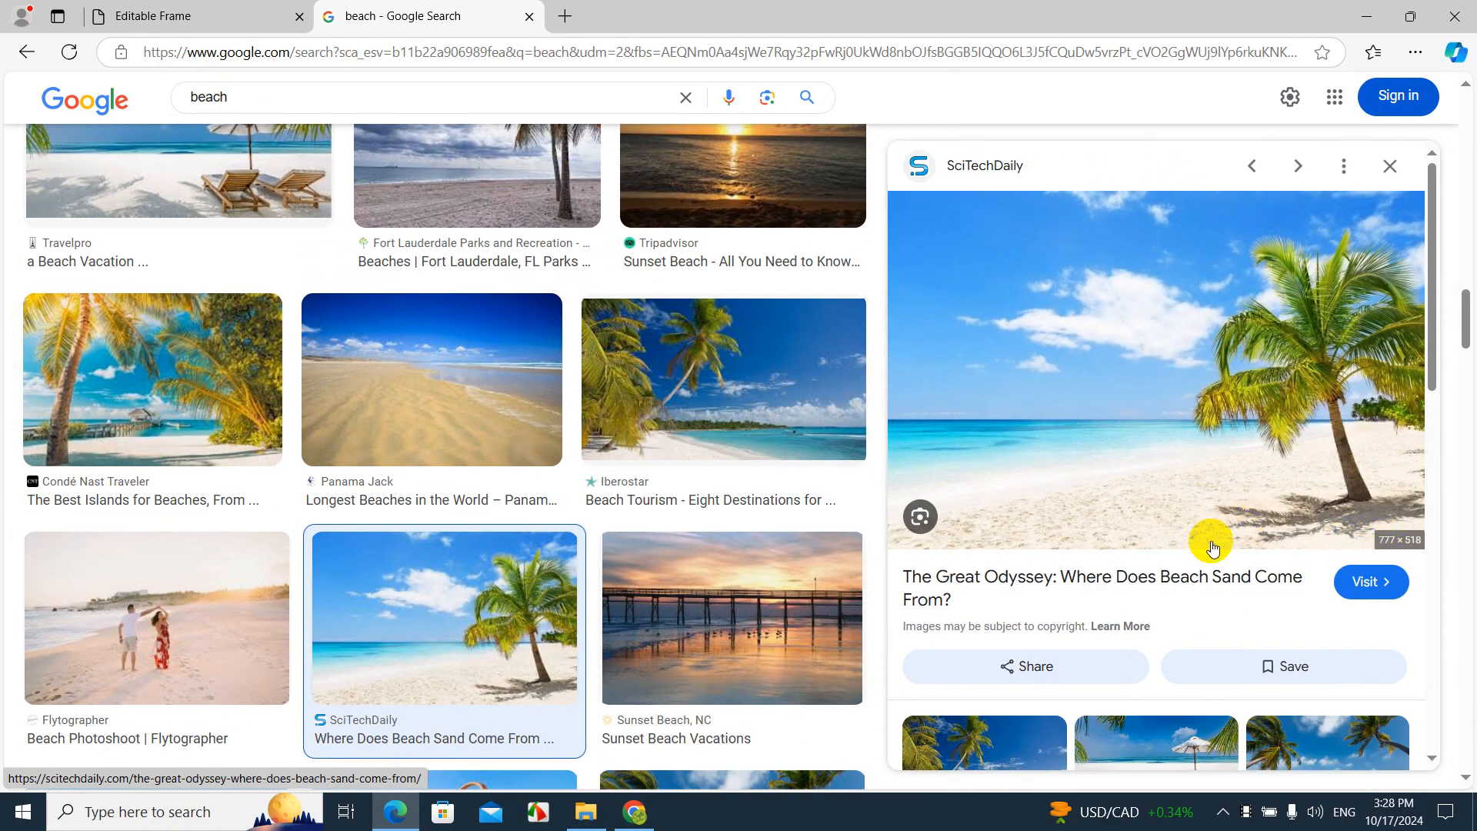
pyautogui.rightClick(1075, 484)
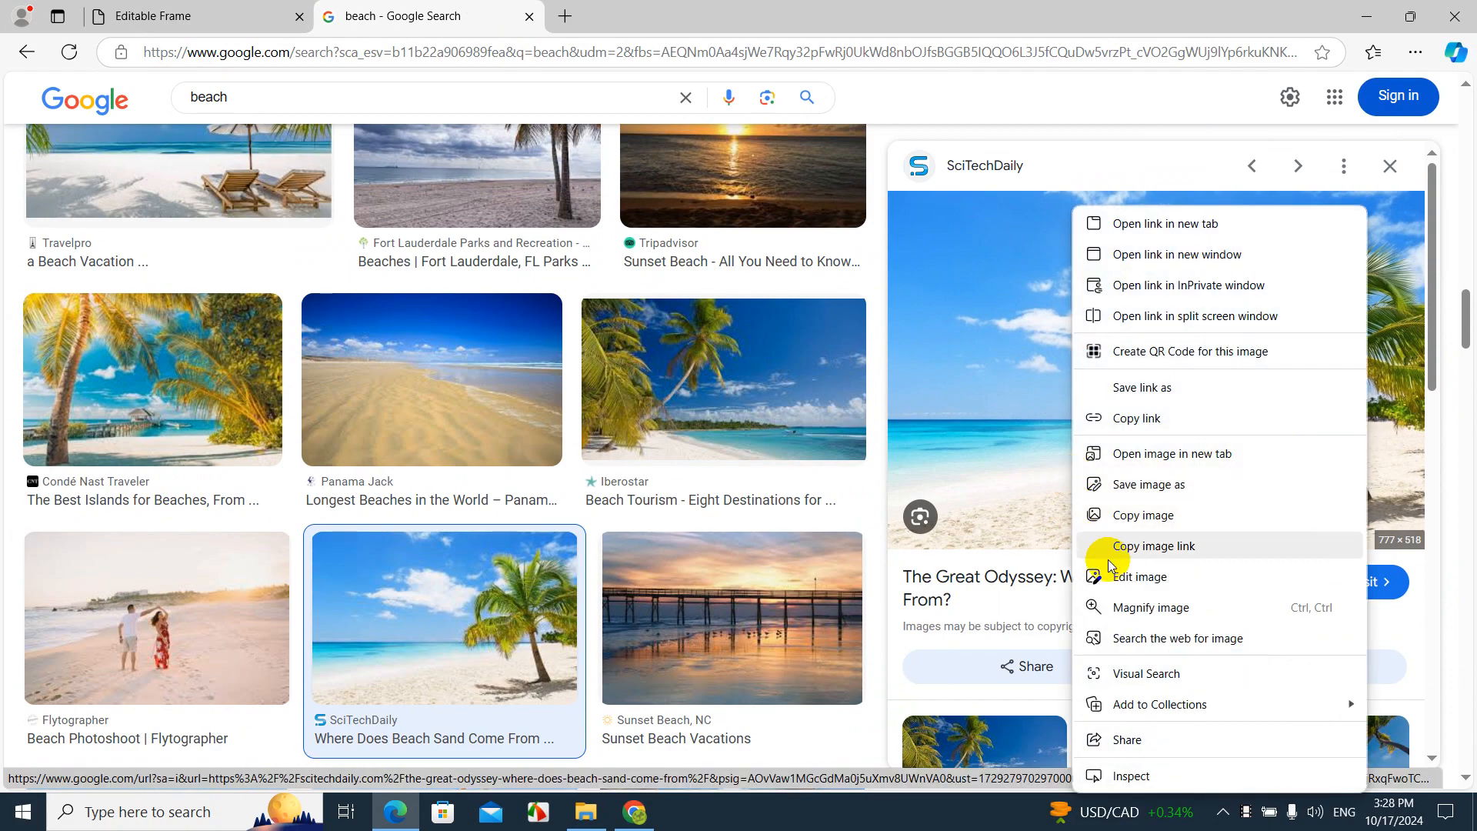
pyautogui.click(1139, 486)
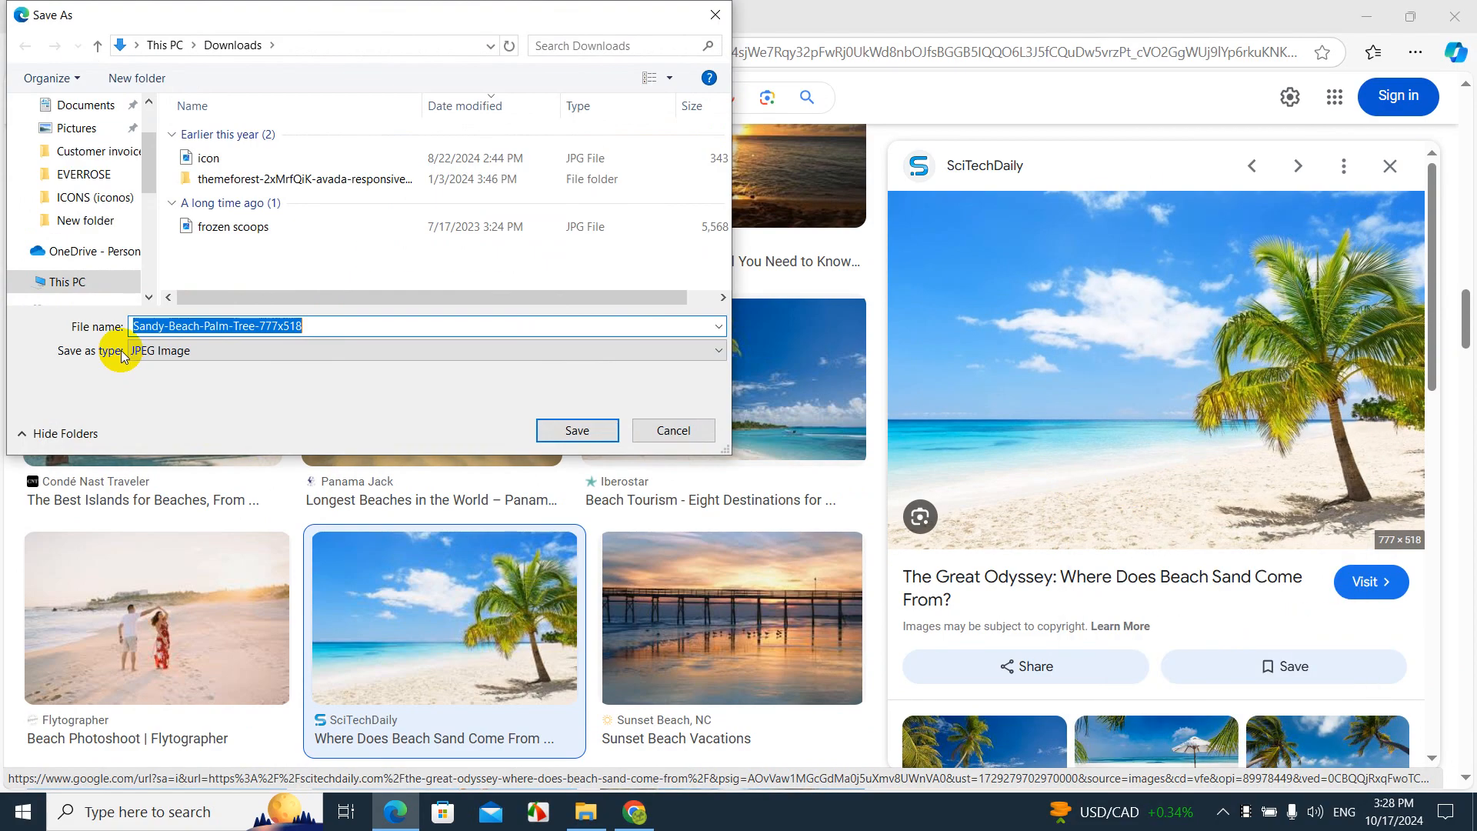
pyautogui.write('beach')
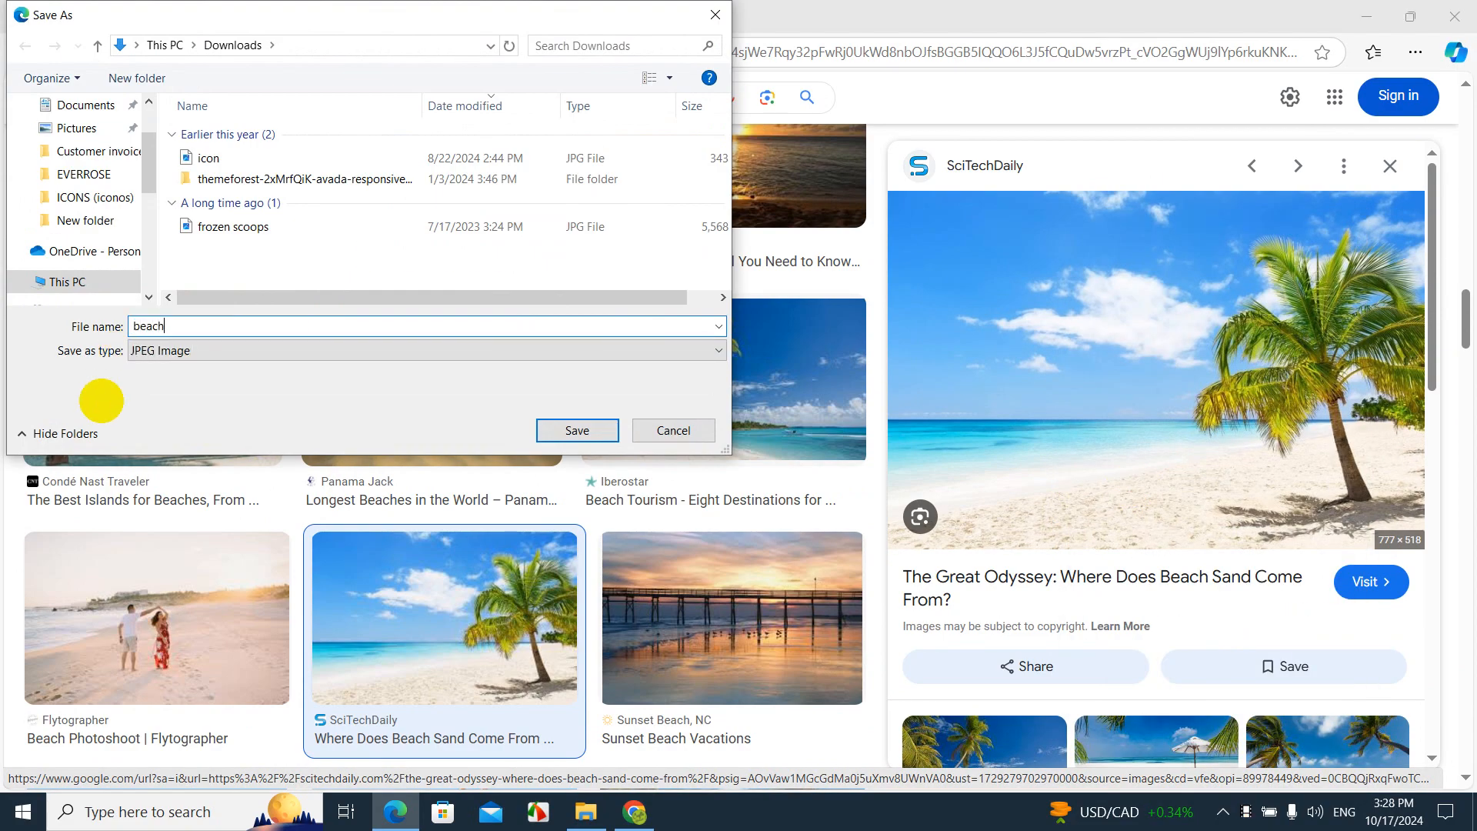
pyautogui.click(546, 431)
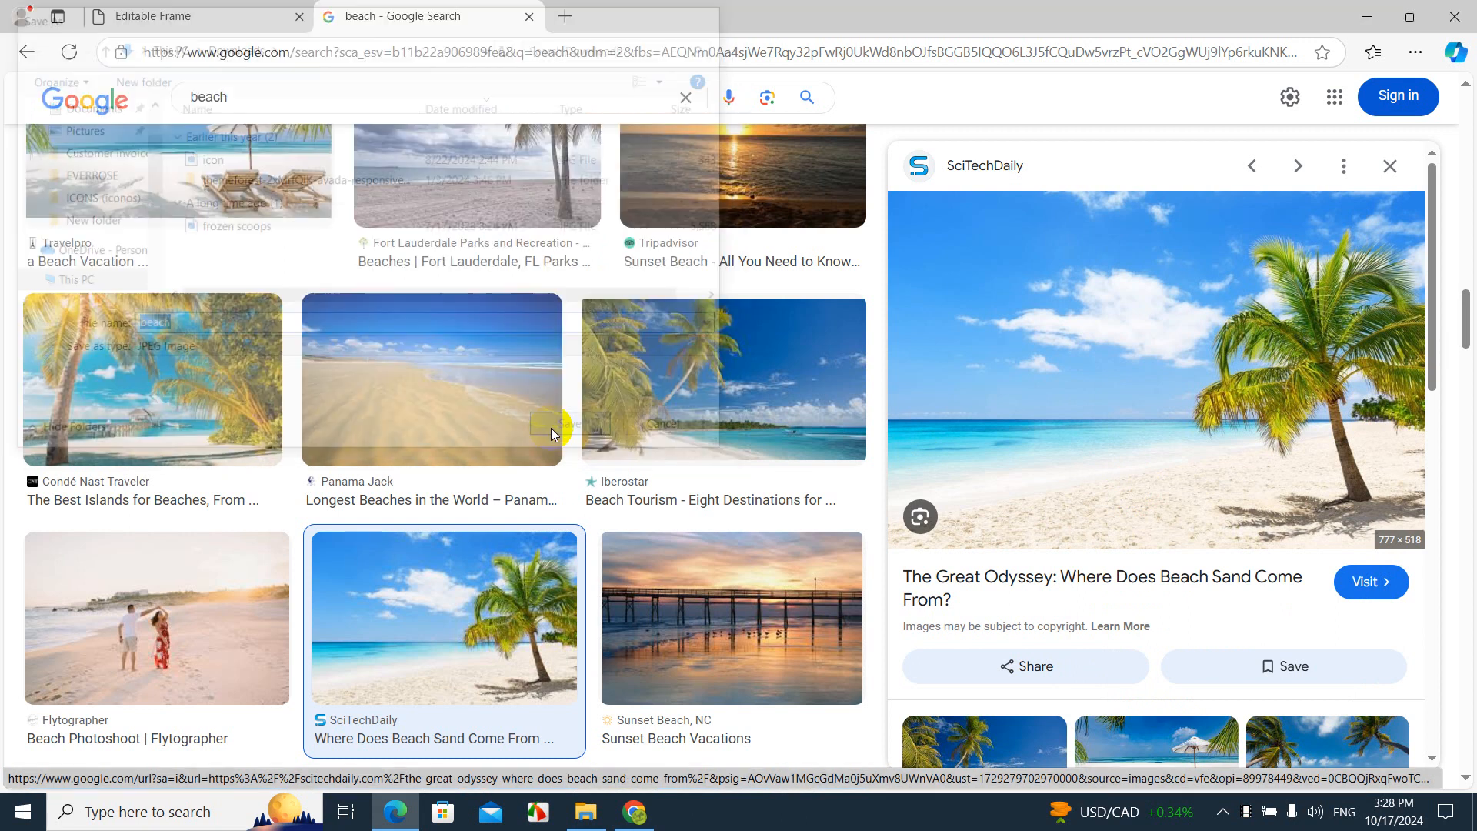
pyautogui.click(529, 16)
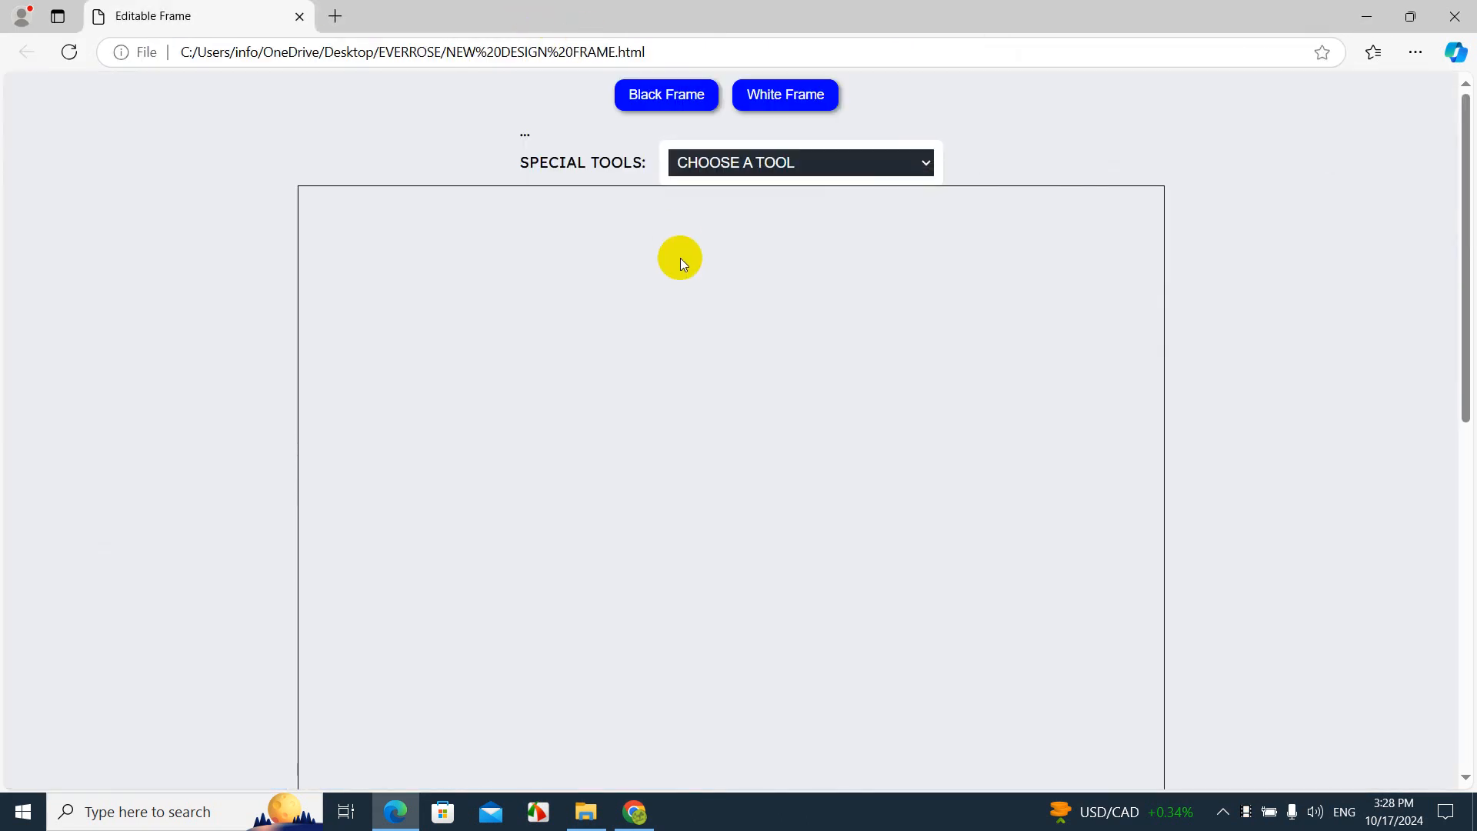
# - Open the Shape Trim Tool and load beach.jpg as the image and "DESIGN FRAME (2).png" as the shape
pyautogui.click(748, 172)
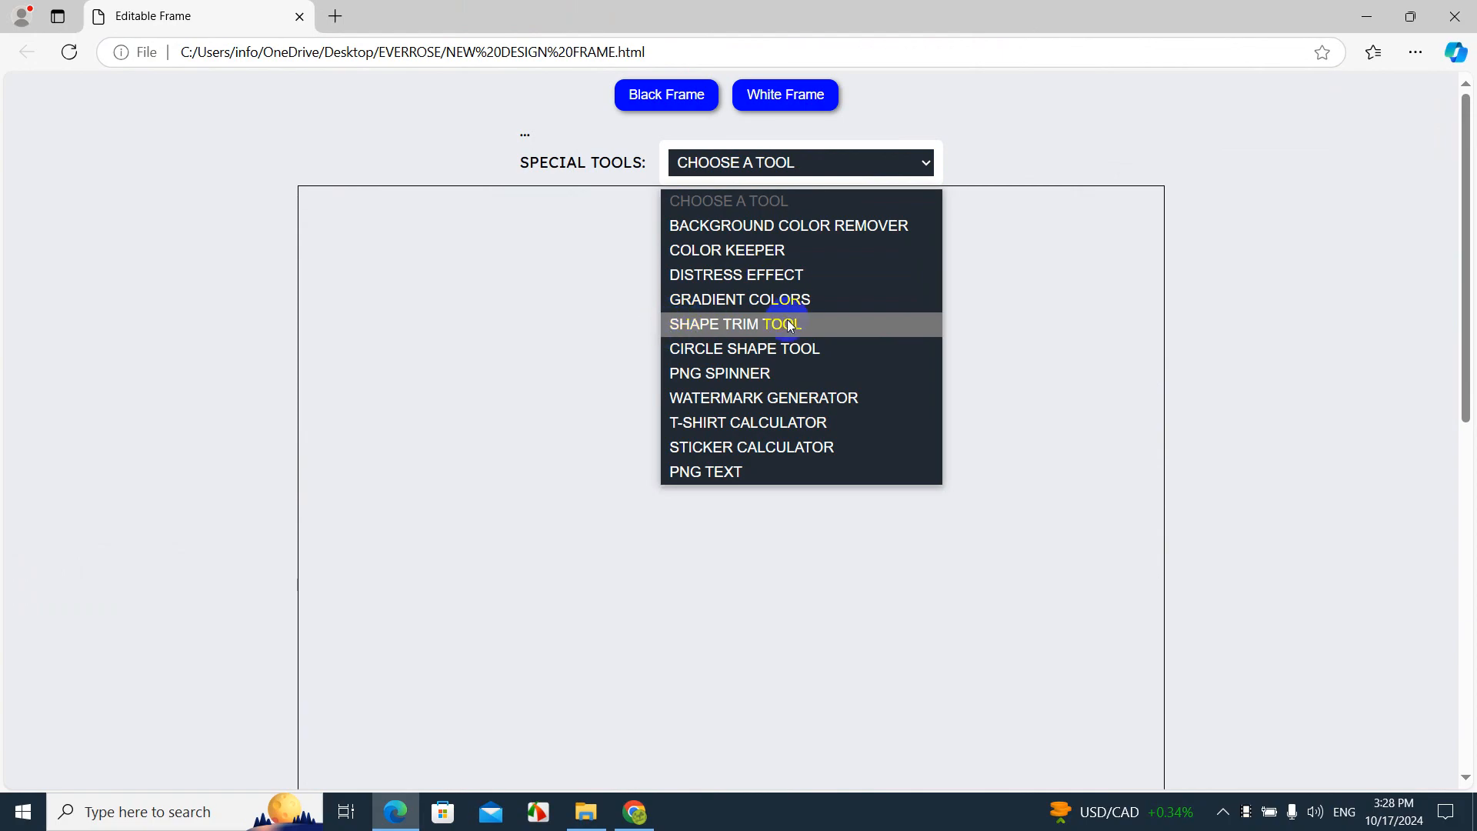
pyautogui.click(695, 325)
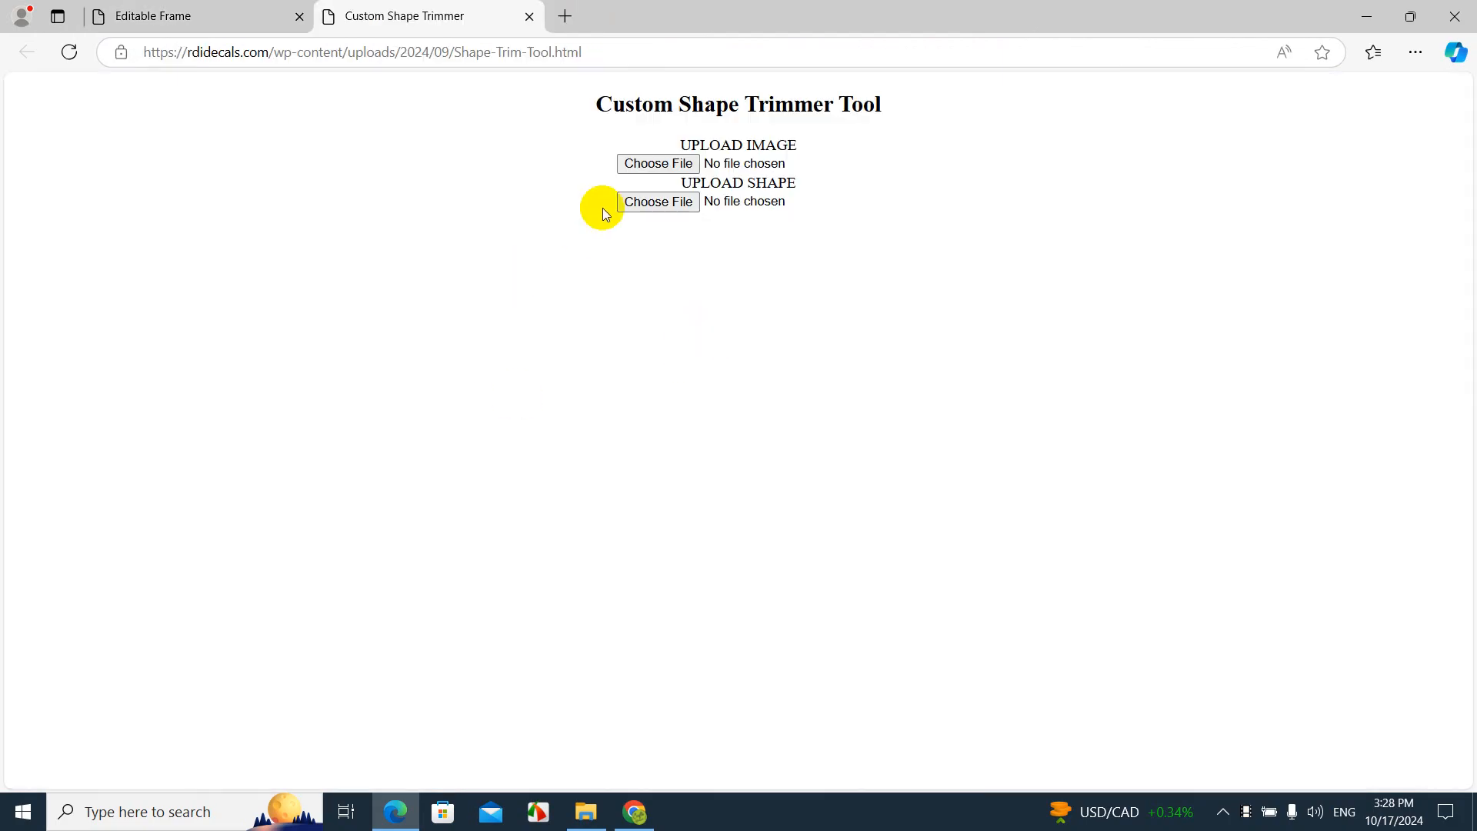
pyautogui.click(636, 164)
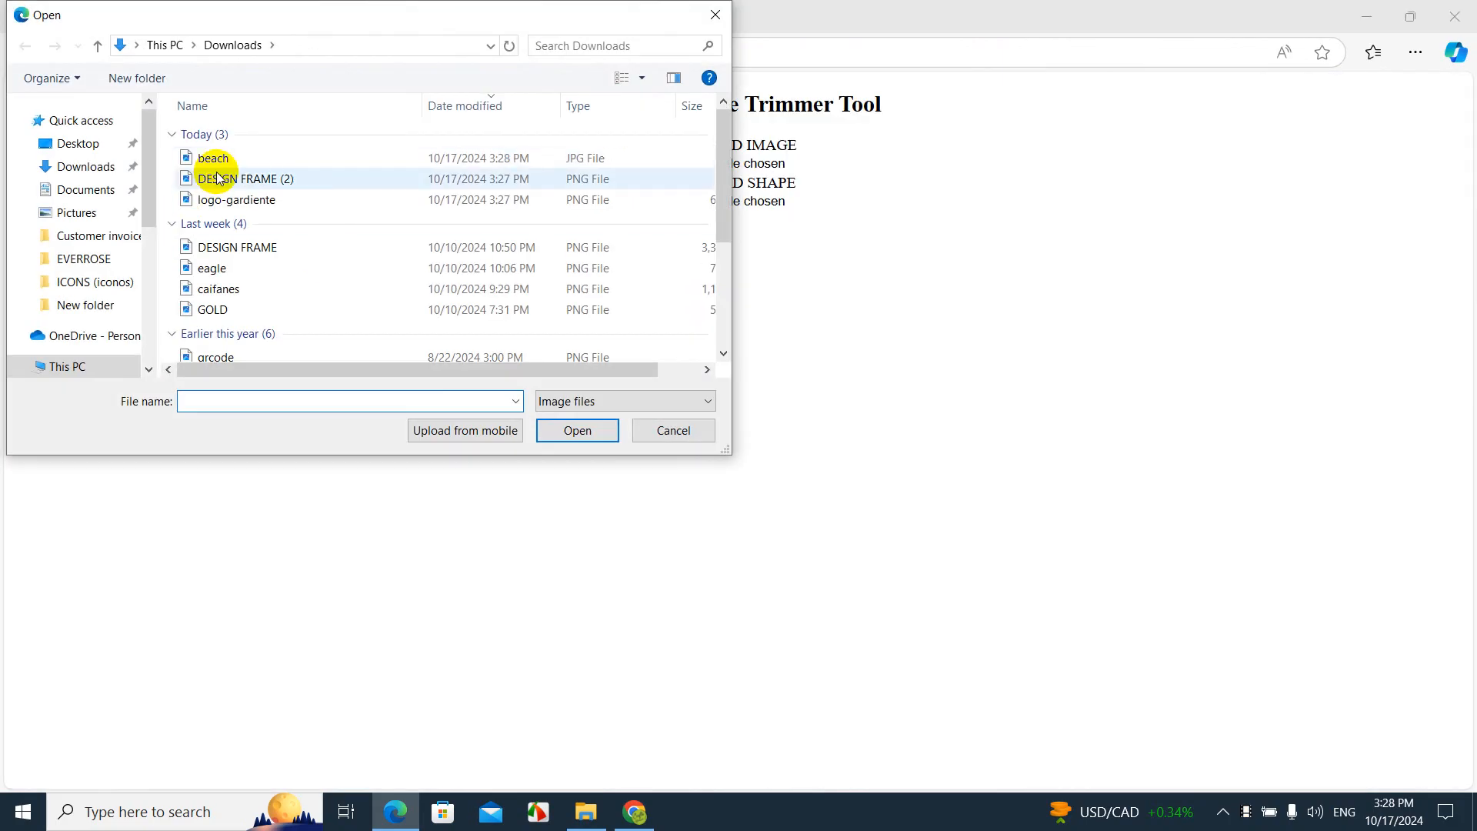
pyautogui.click(221, 165)
pyautogui.doubleClick(221, 164)
pyautogui.click(658, 202)
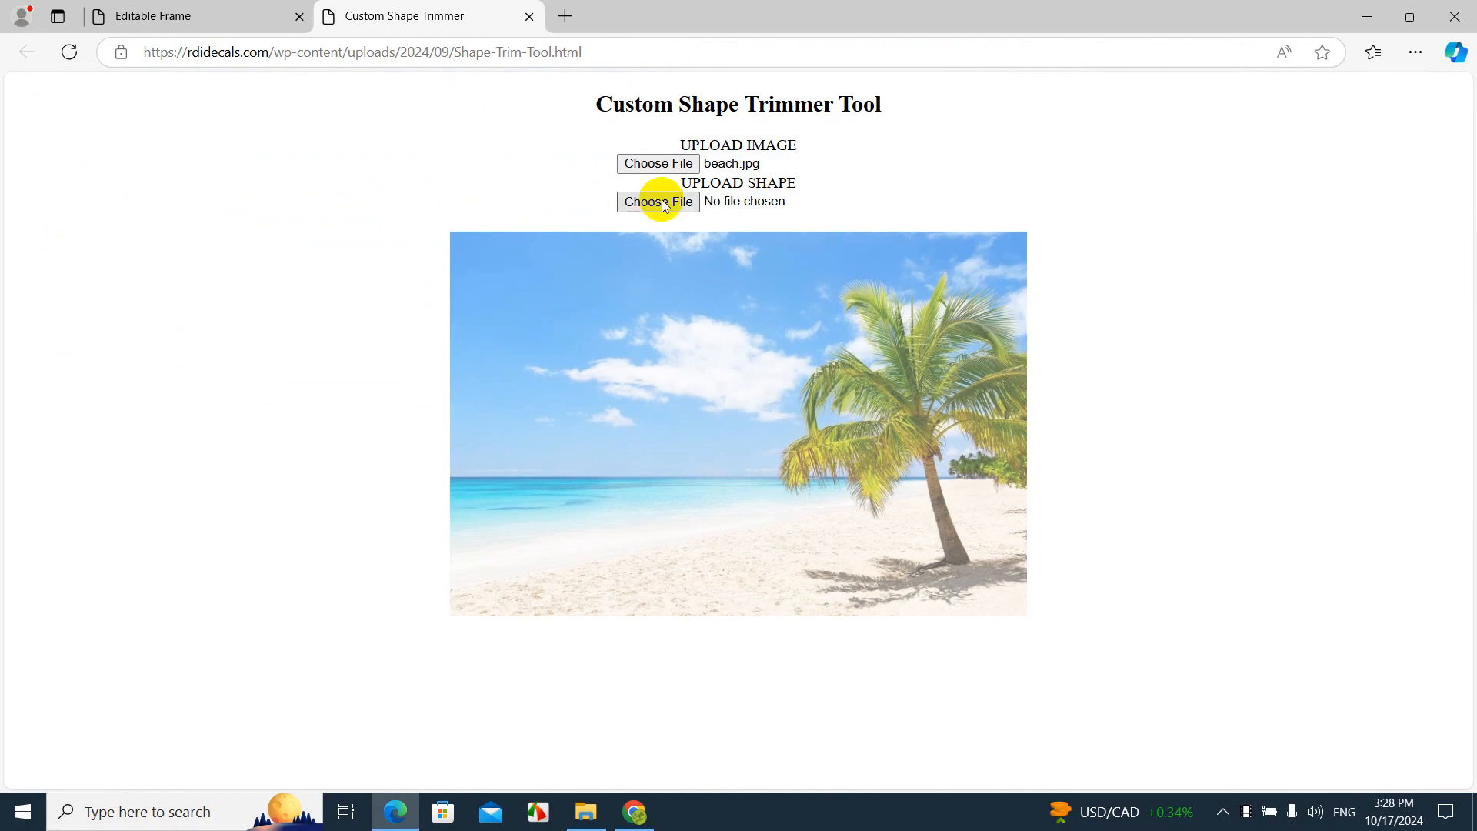
pyautogui.click(204, 158)
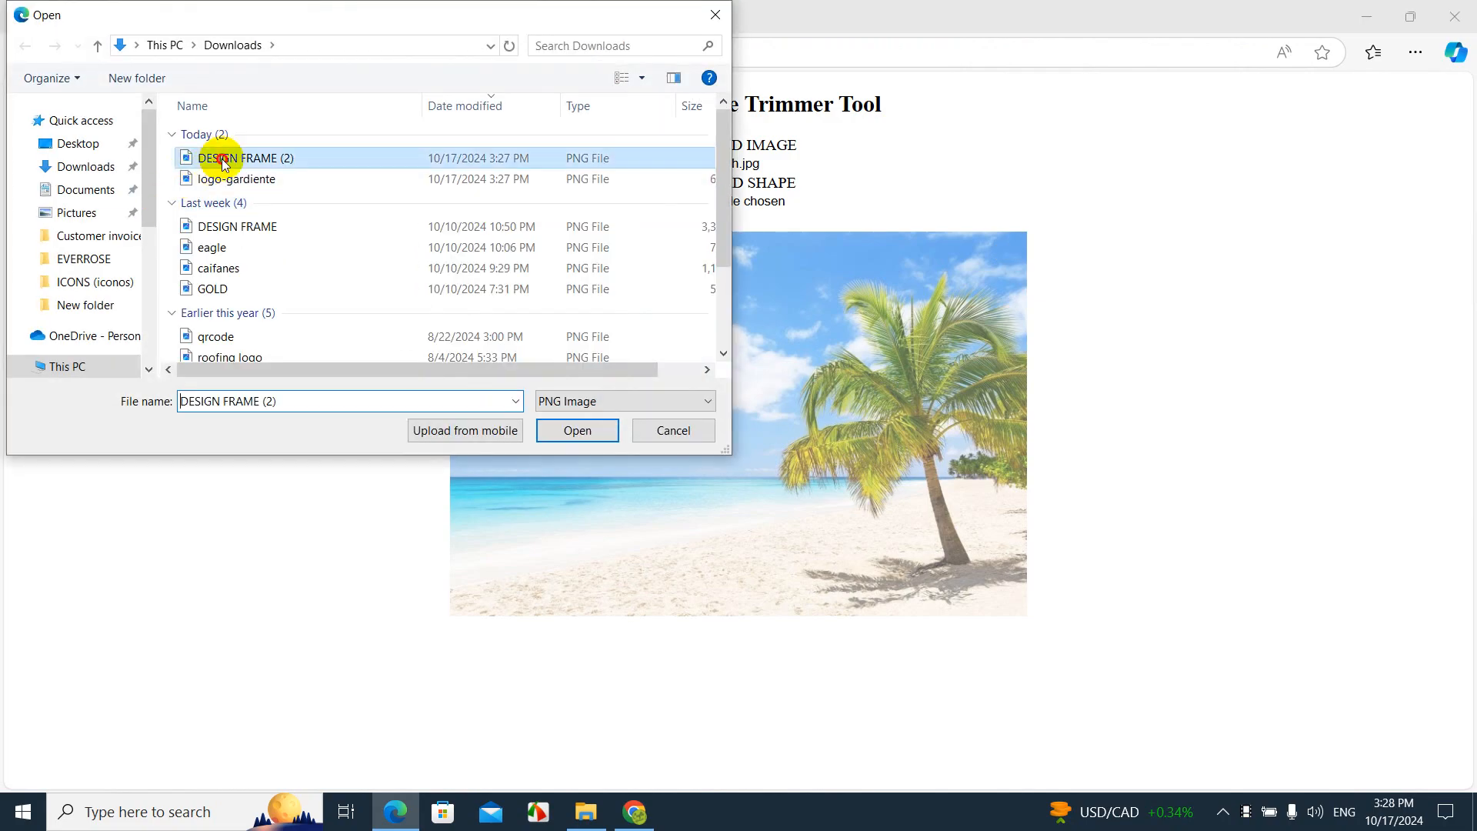
pyautogui.doubleClick(204, 157)
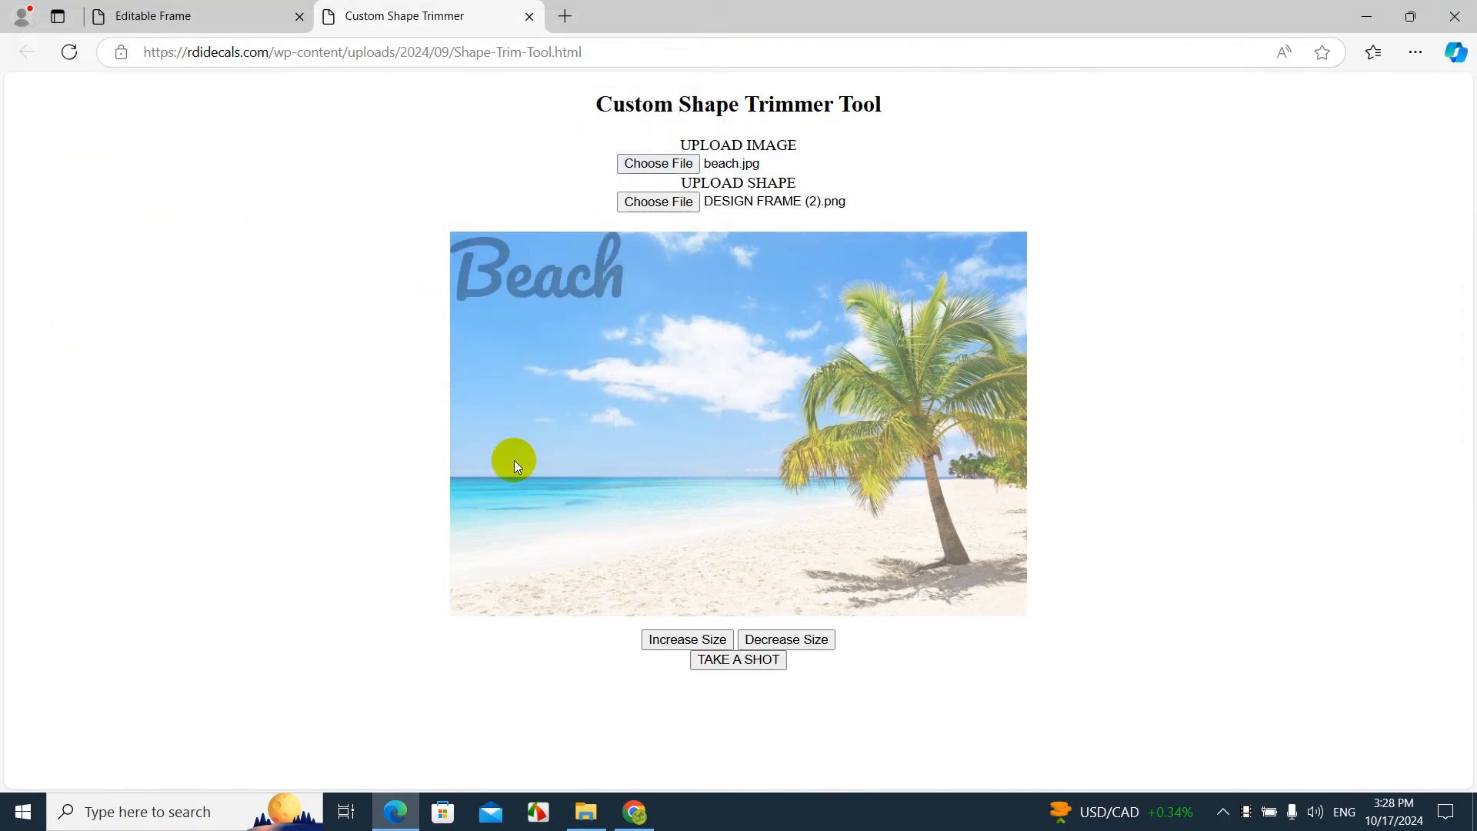
# - Enlarge the "Beach" shape to the photo's full width, lower it over the horizon and take the trimmed shot, closing the tool
pyautogui.click(660, 645)
pyautogui.click(660, 645)
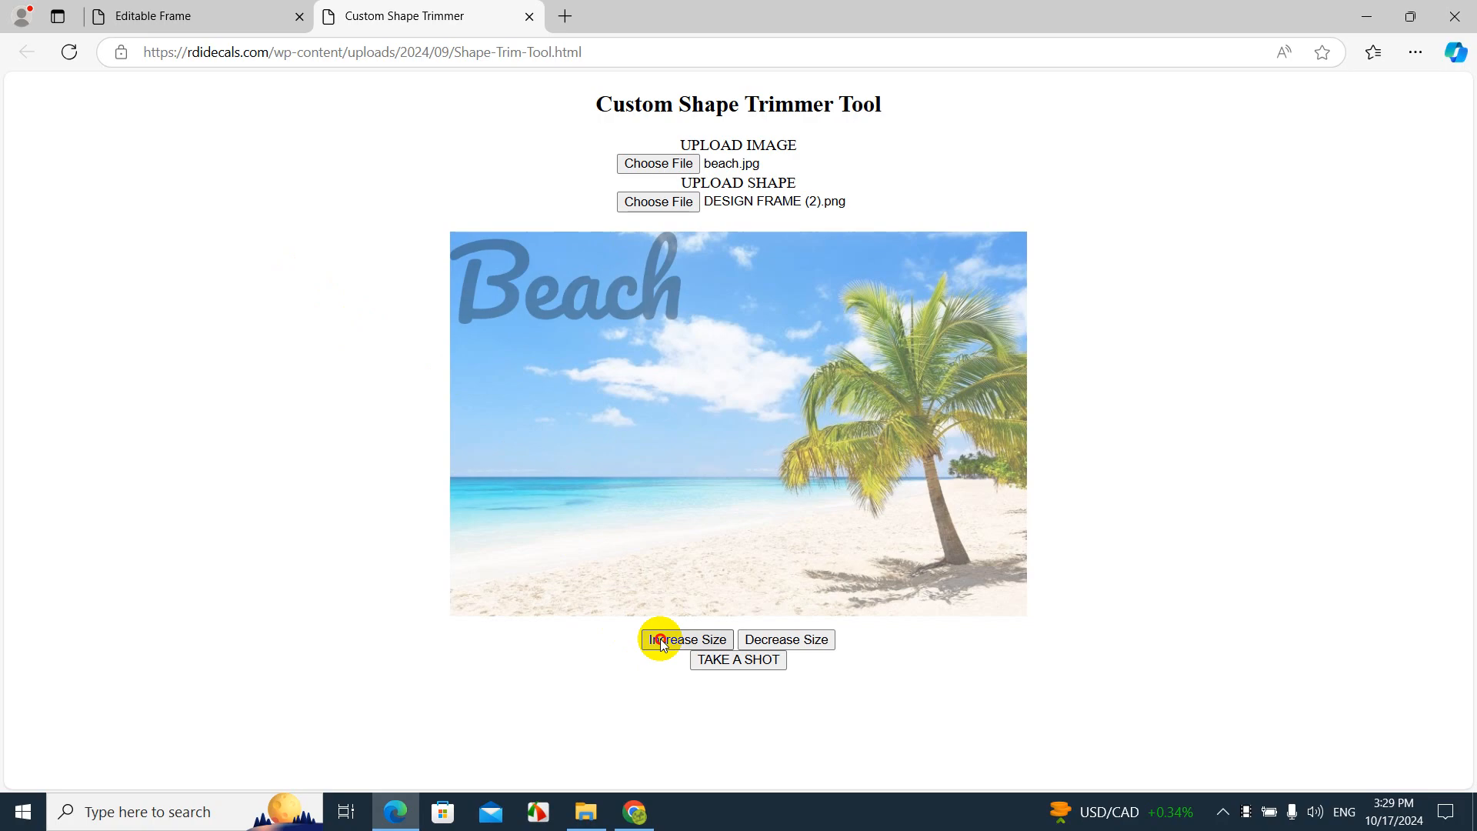
pyautogui.click(662, 644)
pyautogui.click(663, 645)
pyautogui.click(664, 645)
pyautogui.click(664, 645)
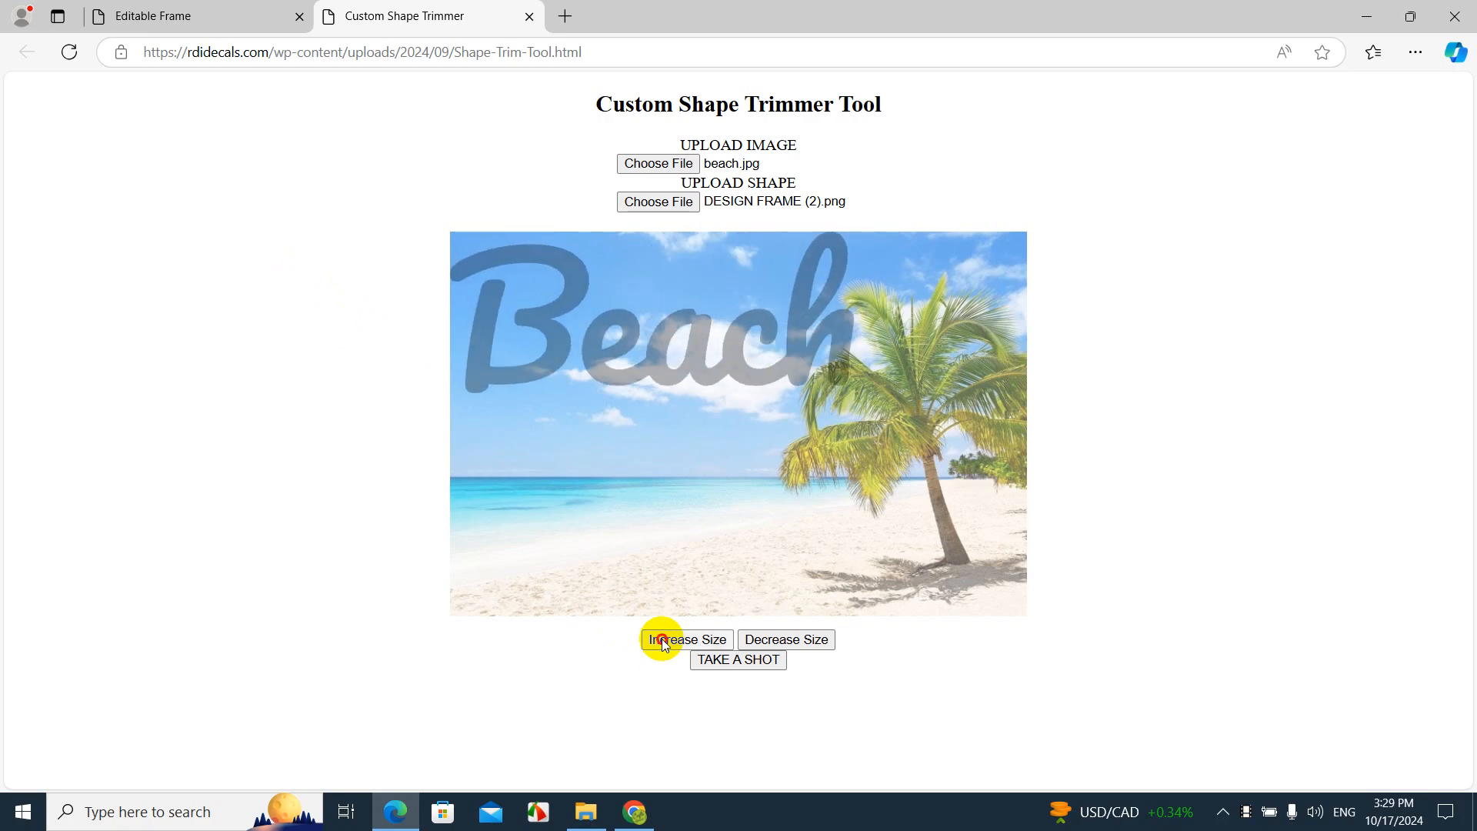
pyautogui.click(665, 645)
pyautogui.click(666, 645)
pyautogui.click(666, 645)
pyautogui.click(665, 643)
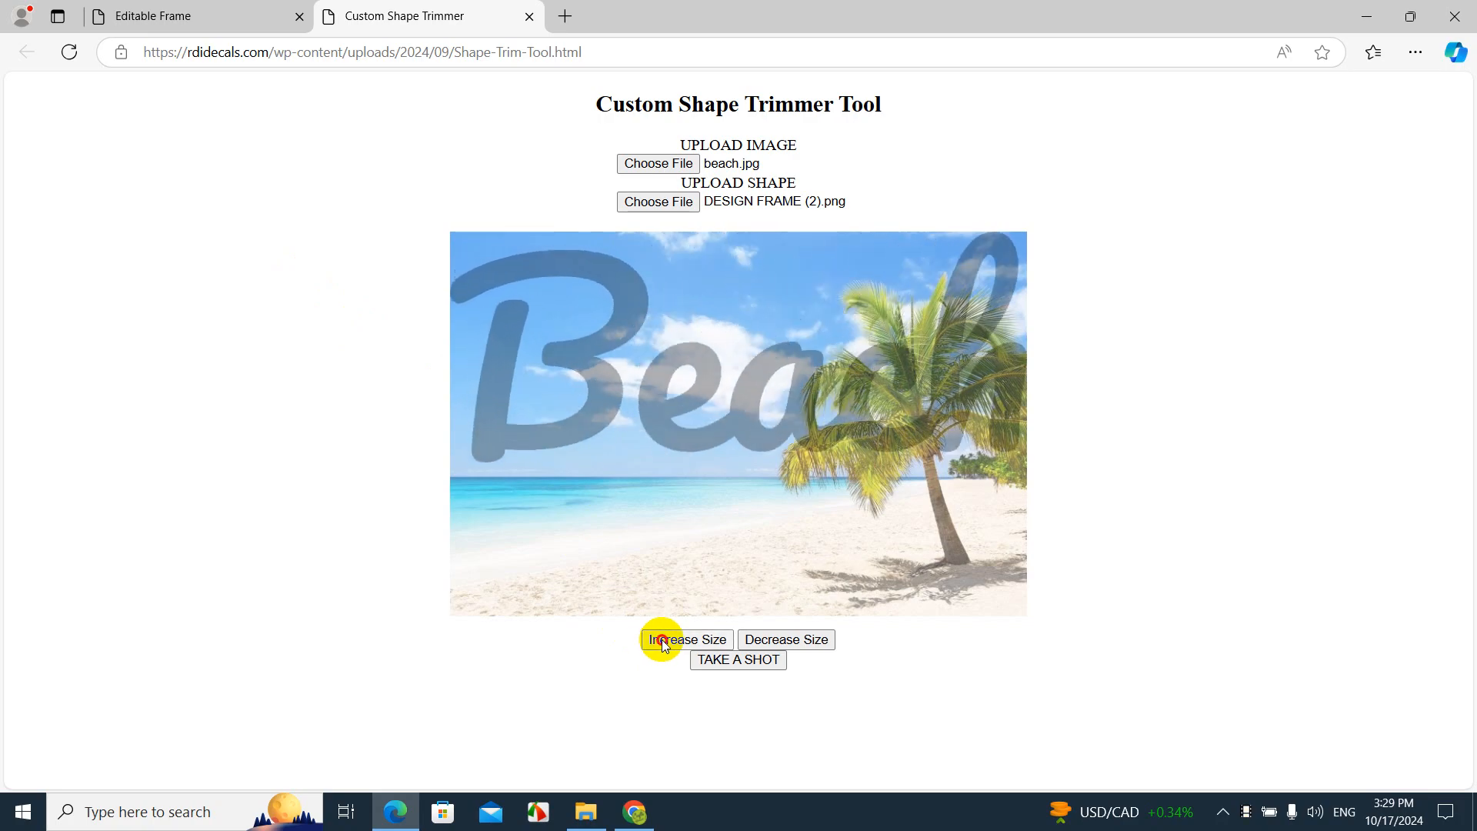
pyautogui.moveTo(639, 425); pyautogui.dragTo(642, 495)
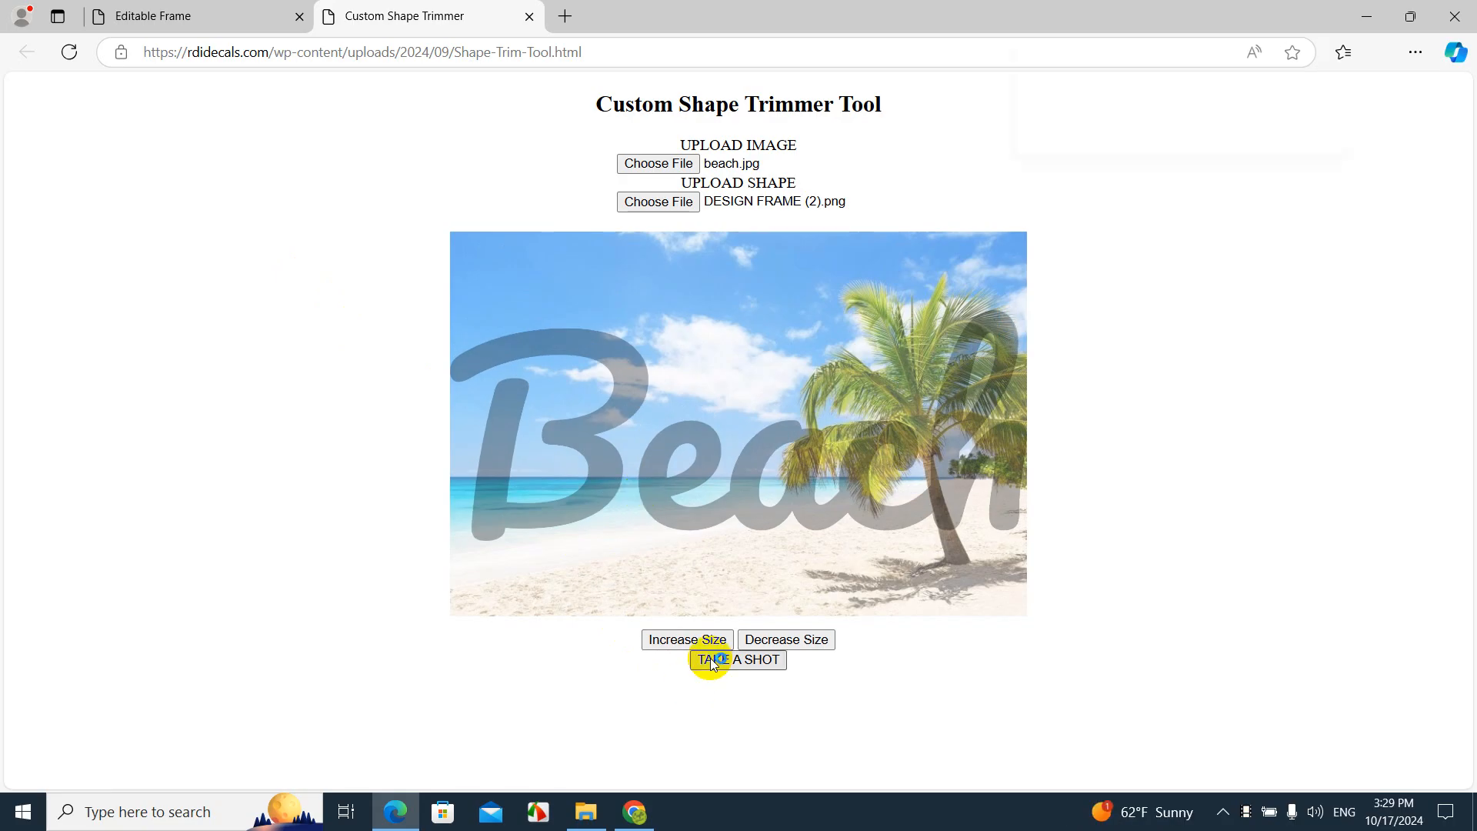
pyautogui.click(530, 16)
# - Upload trimmed_with_shape.png into the design frame with the PNG editor
pyautogui.scroll(-10, 16, 419)
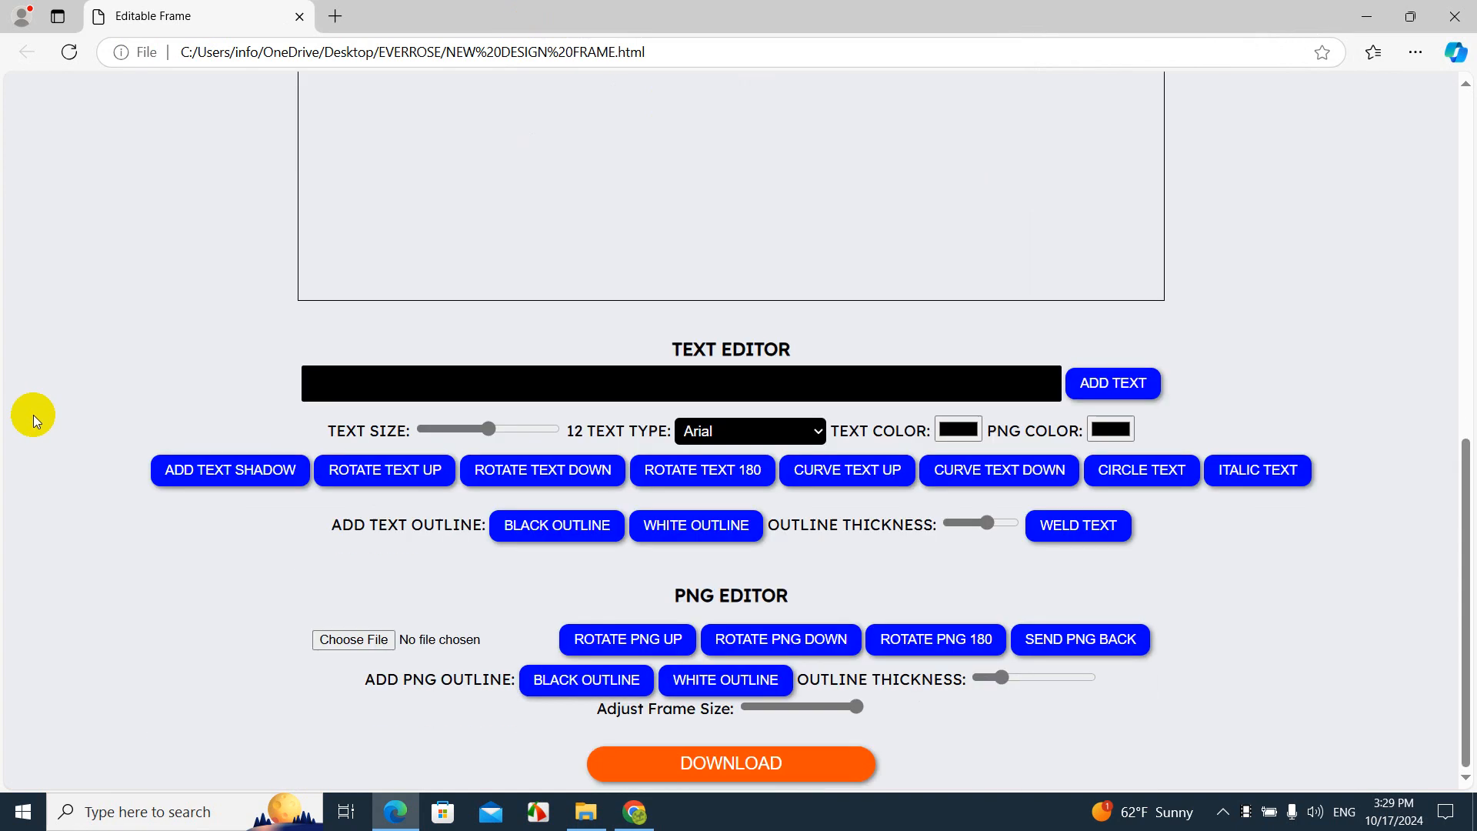
pyautogui.click(333, 643)
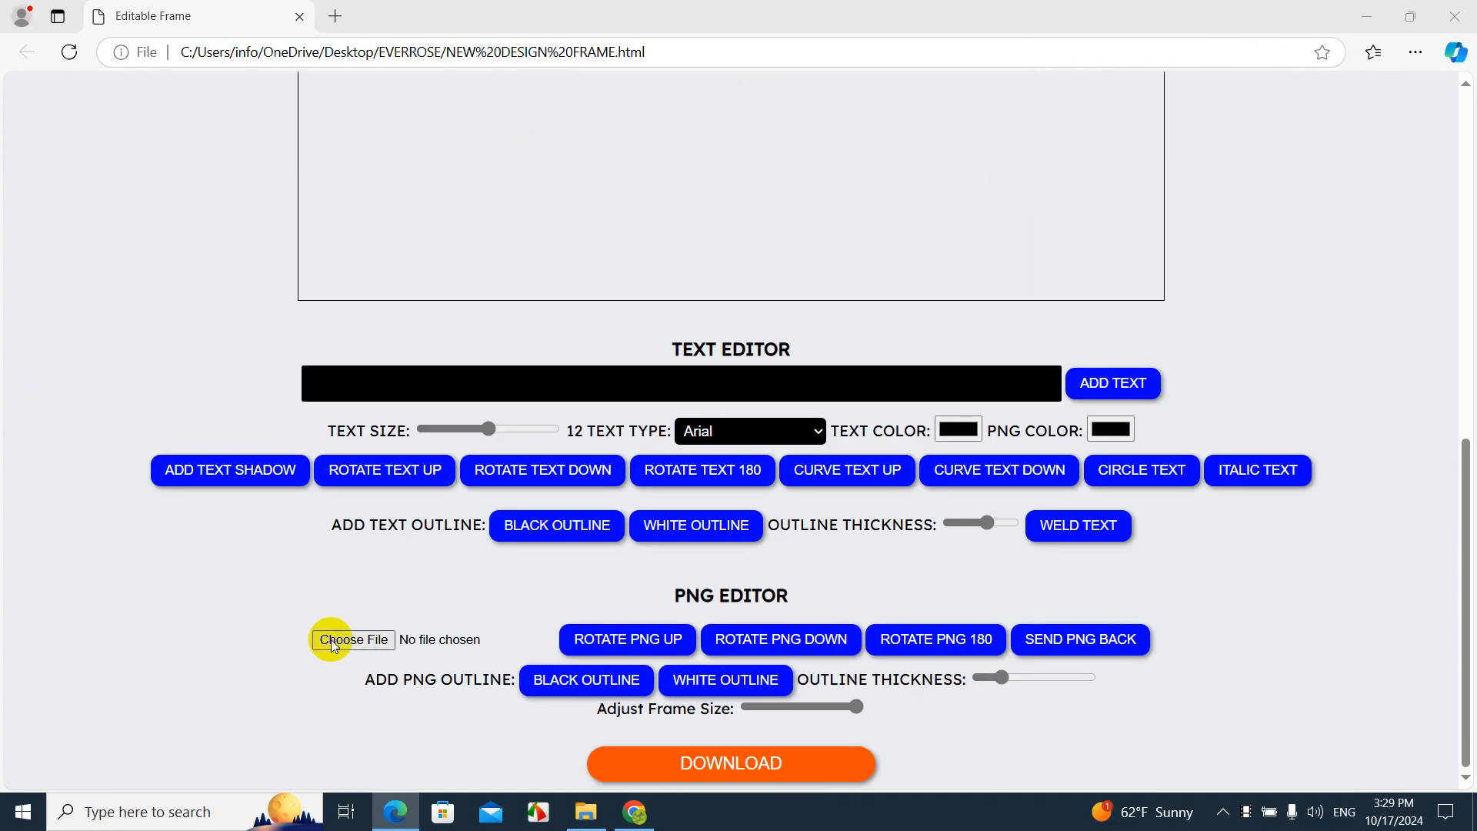
pyautogui.click(231, 162)
pyautogui.doubleClick(231, 164)
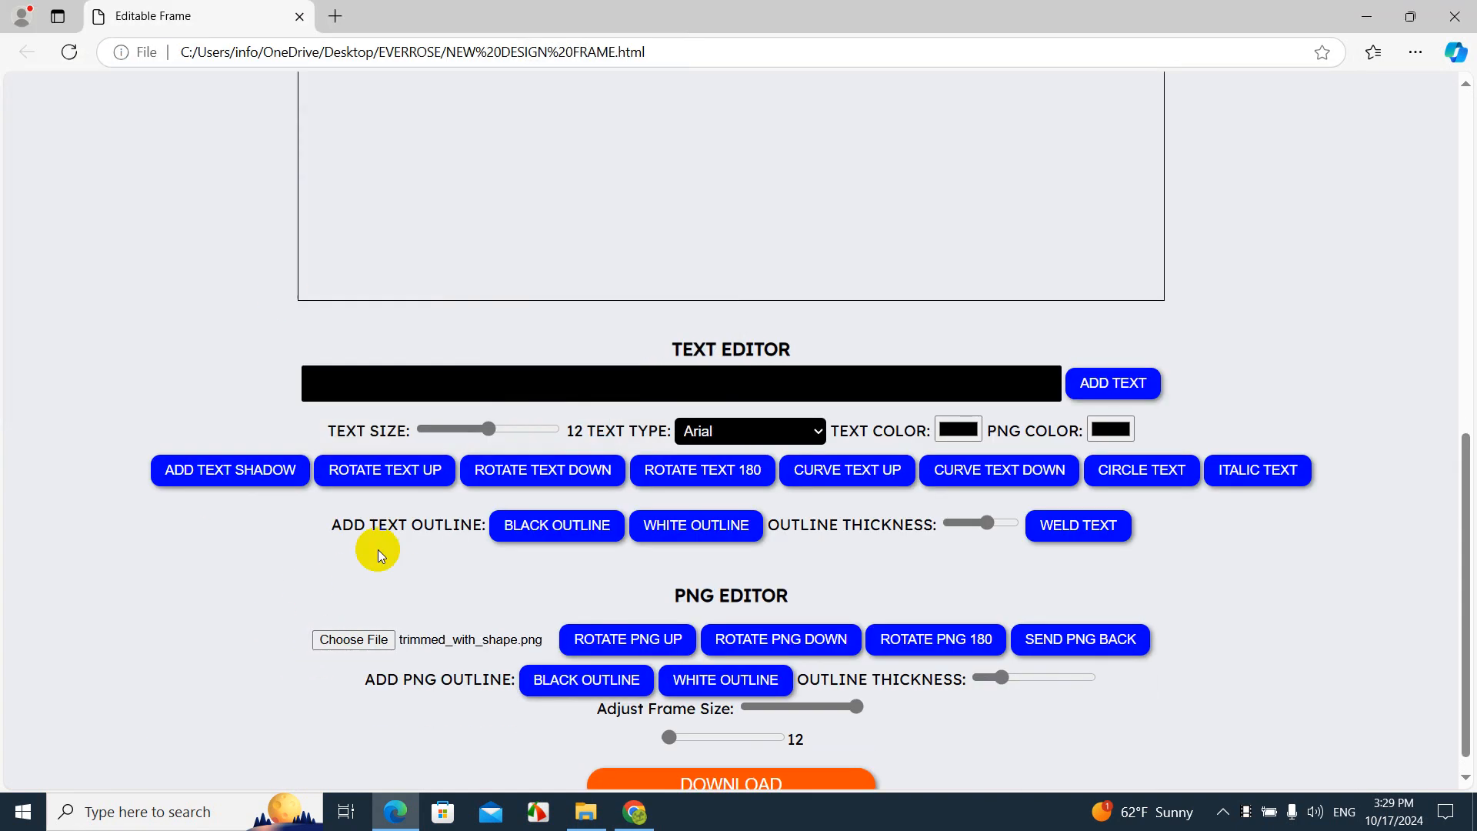
pyautogui.scroll(10, 682, 743)
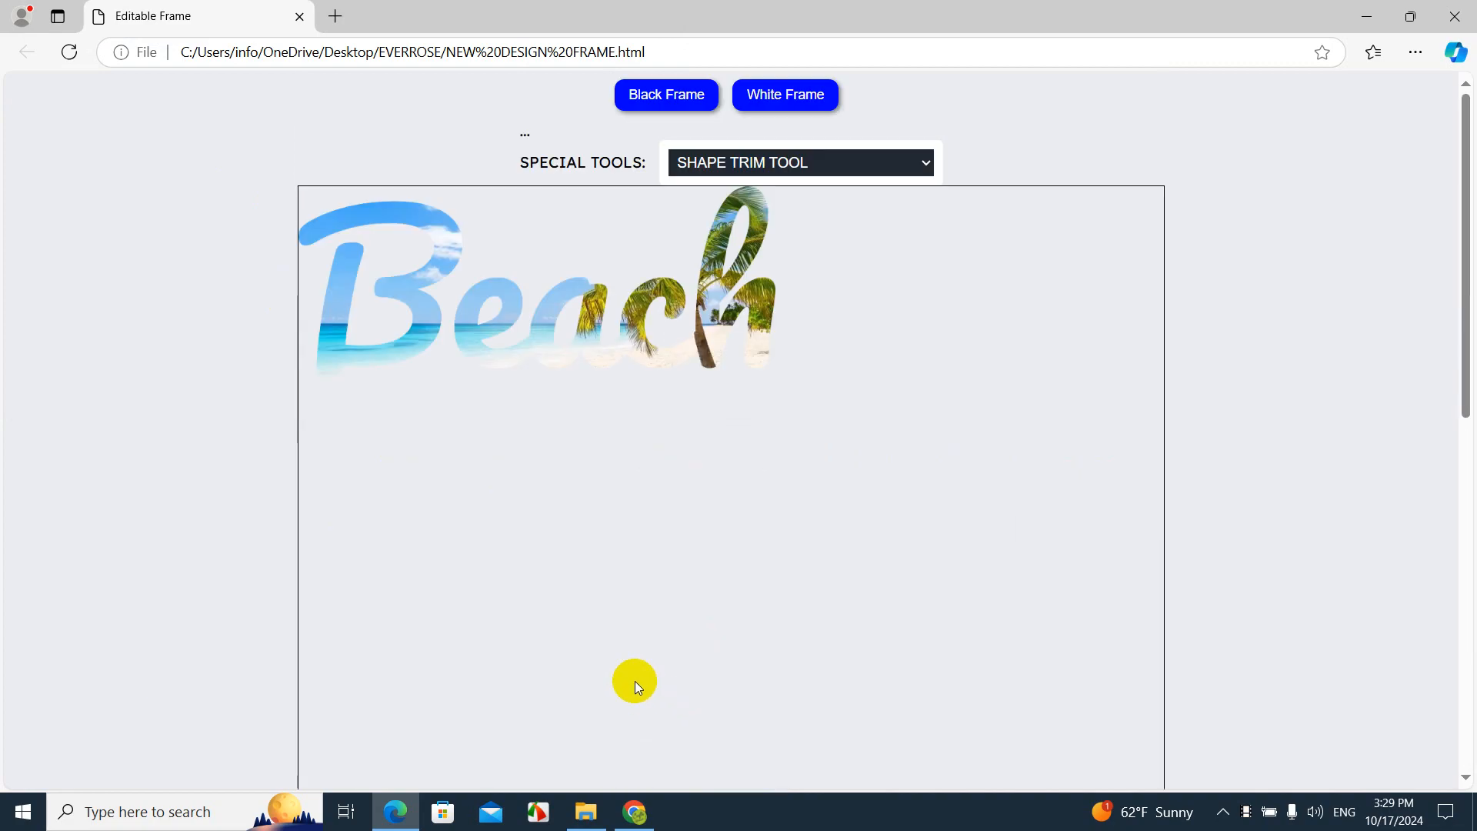
# - Enlarge the trimmed "Beach" PNG to a size of 750
pyautogui.scroll(-10, 616, 654)
pyautogui.click(731, 717)
pyautogui.scroll(10, 588, 668)
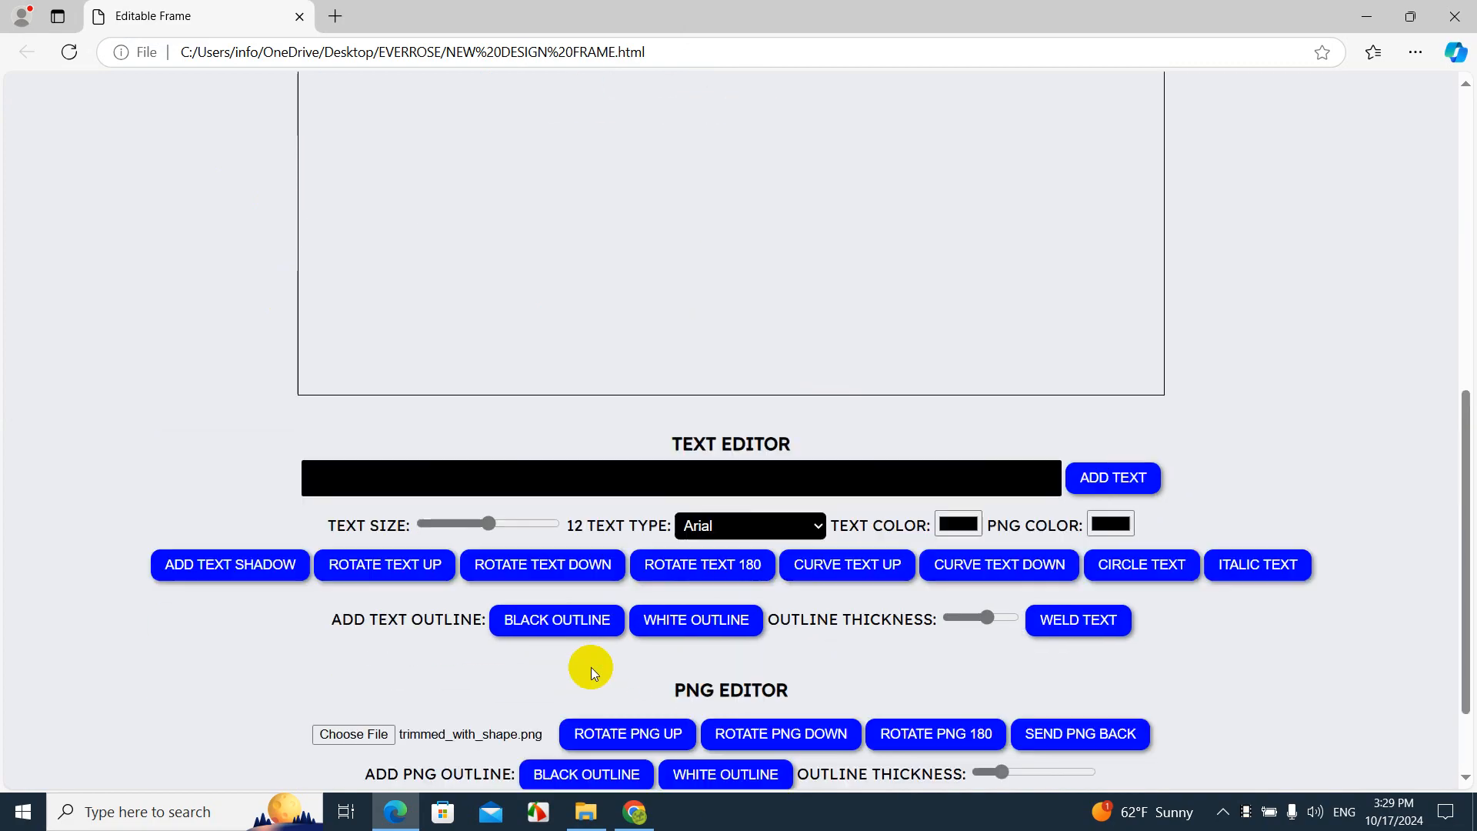
pyautogui.scroll(-10, 588, 615)
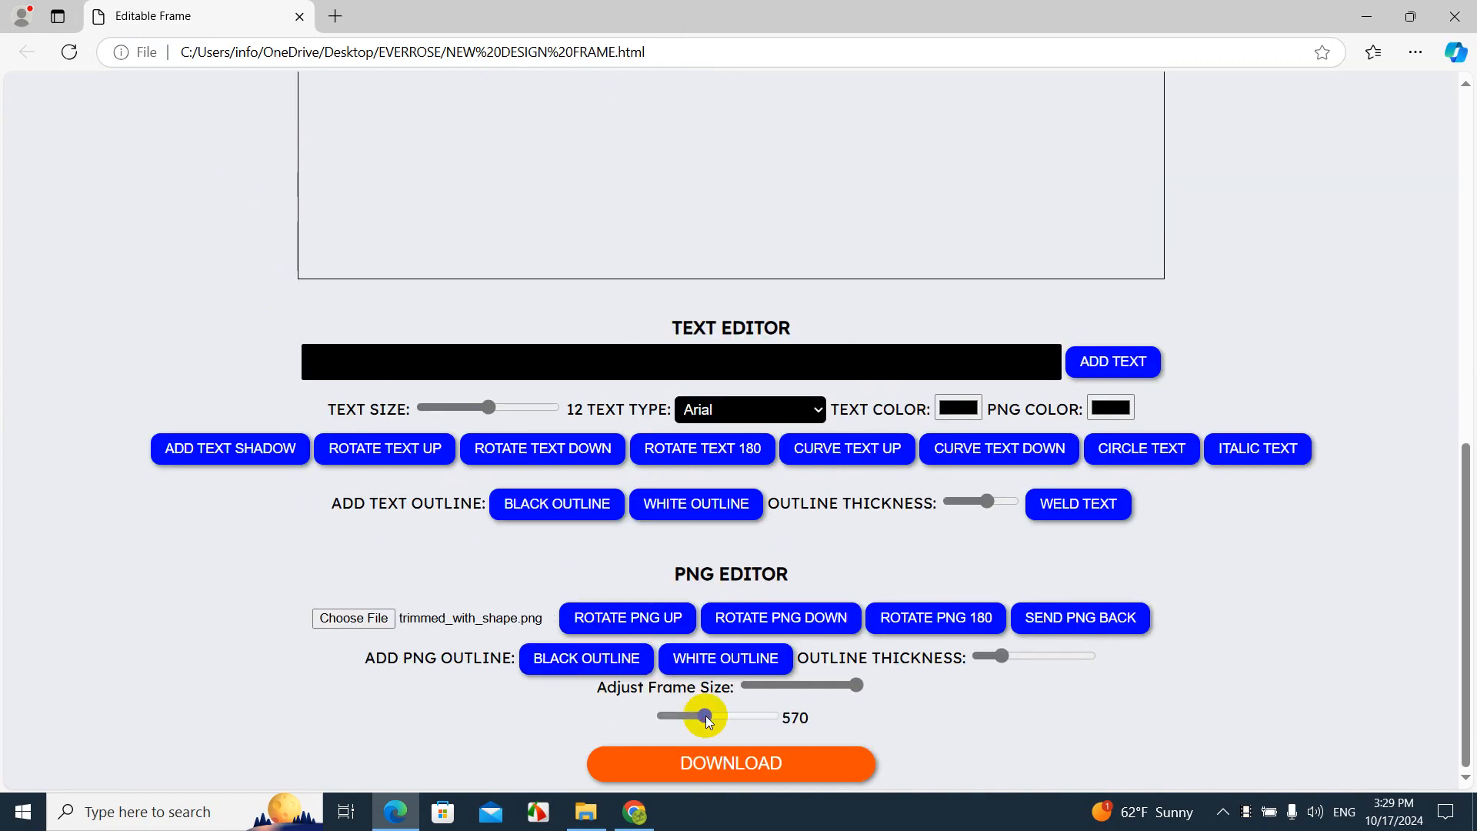
pyautogui.moveTo(705, 716); pyautogui.dragTo(721, 716)
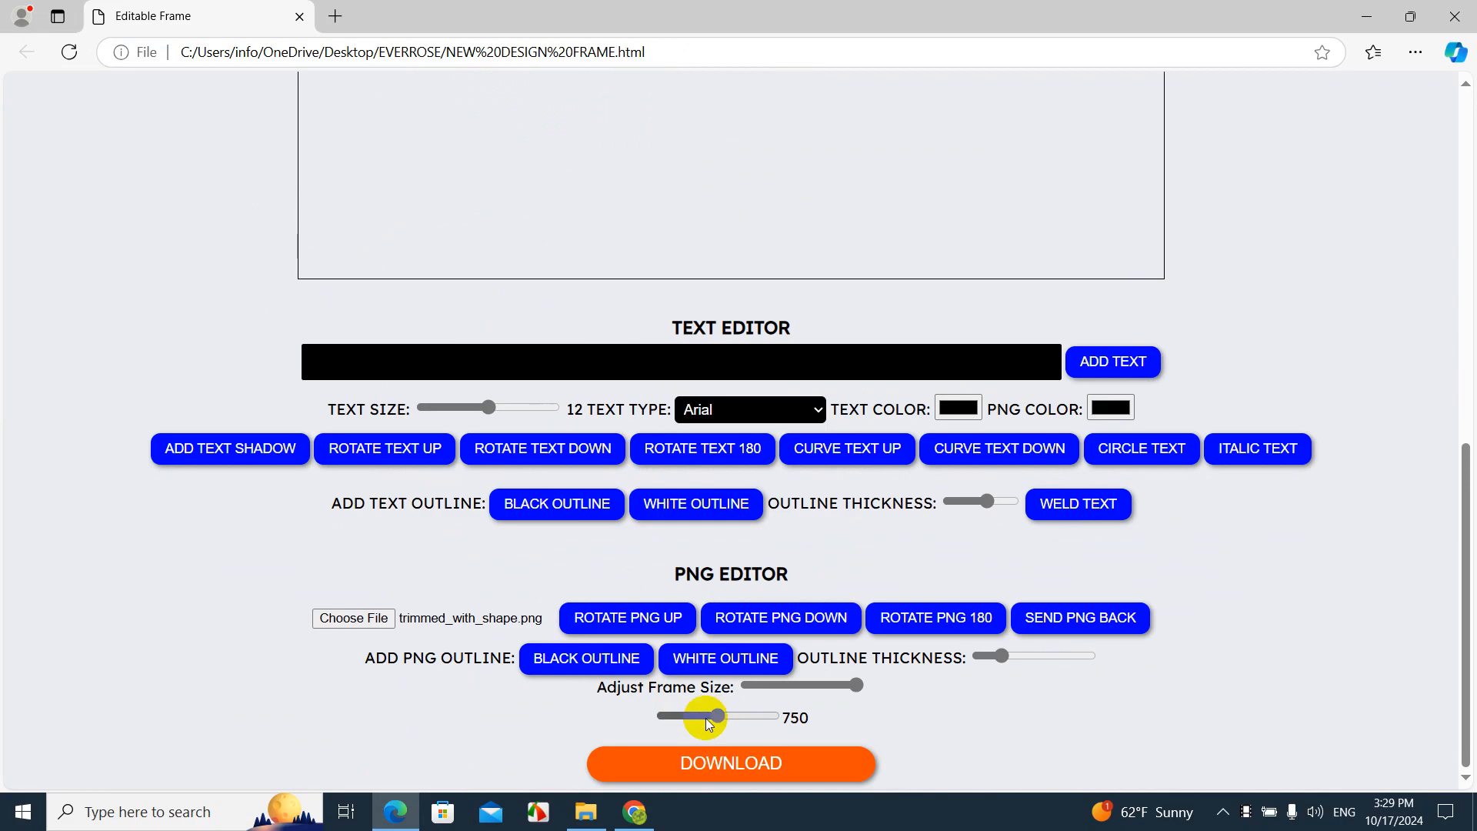
# - Move the enlarged "Beach" PNG down to the lower middle of the design frame
pyautogui.scroll(10, 645, 571)
pyautogui.moveTo(669, 459); pyautogui.dragTo(709, 785)
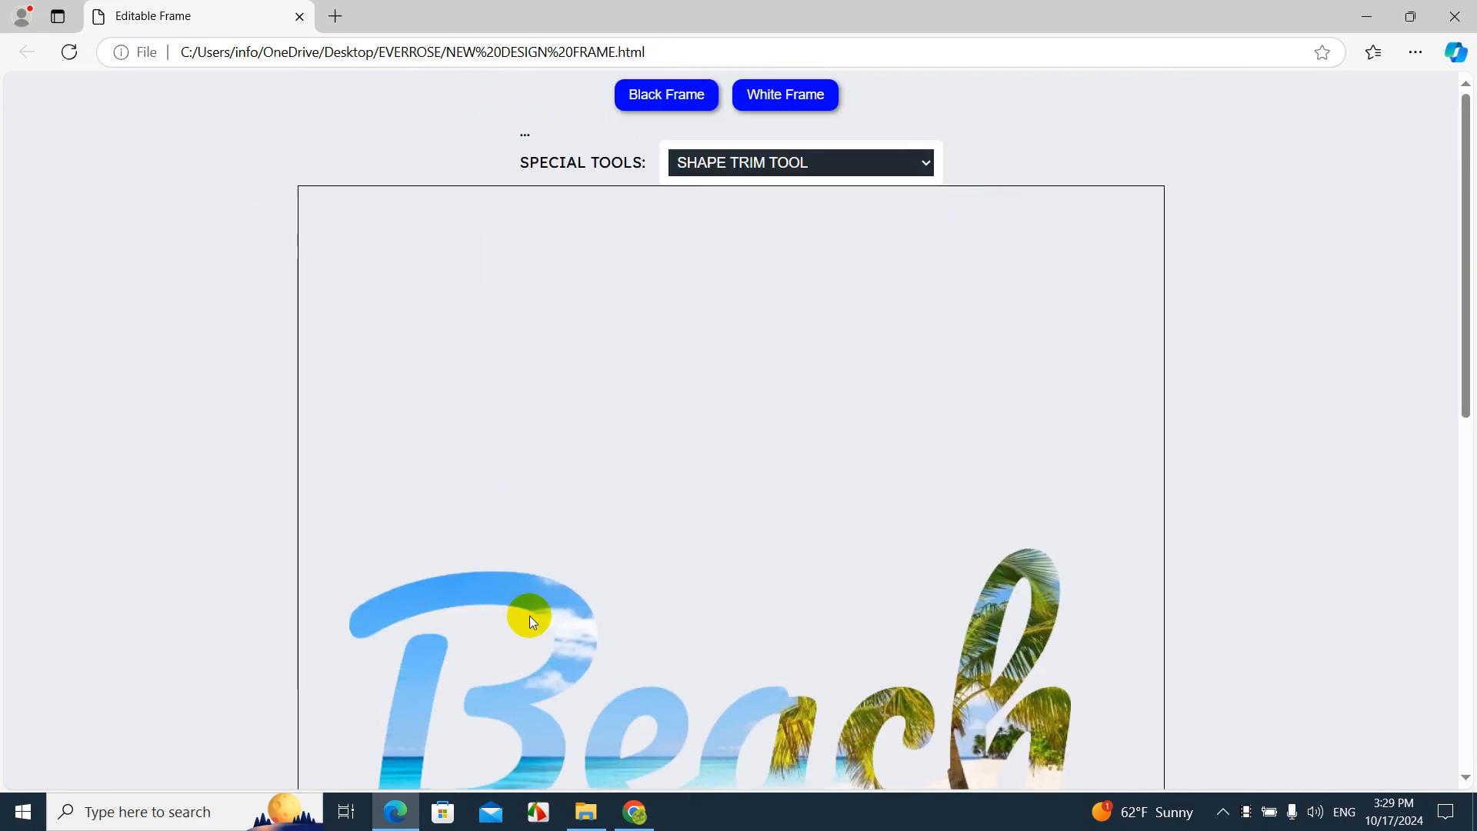
pyautogui.scroll(-6, 538, 539)
pyautogui.moveTo(693, 316); pyautogui.dragTo(703, 505)
# - Add a black outline to the "Beach" PNG and apply it a second time to thicken it
pyautogui.scroll(-4, 1256, 399)
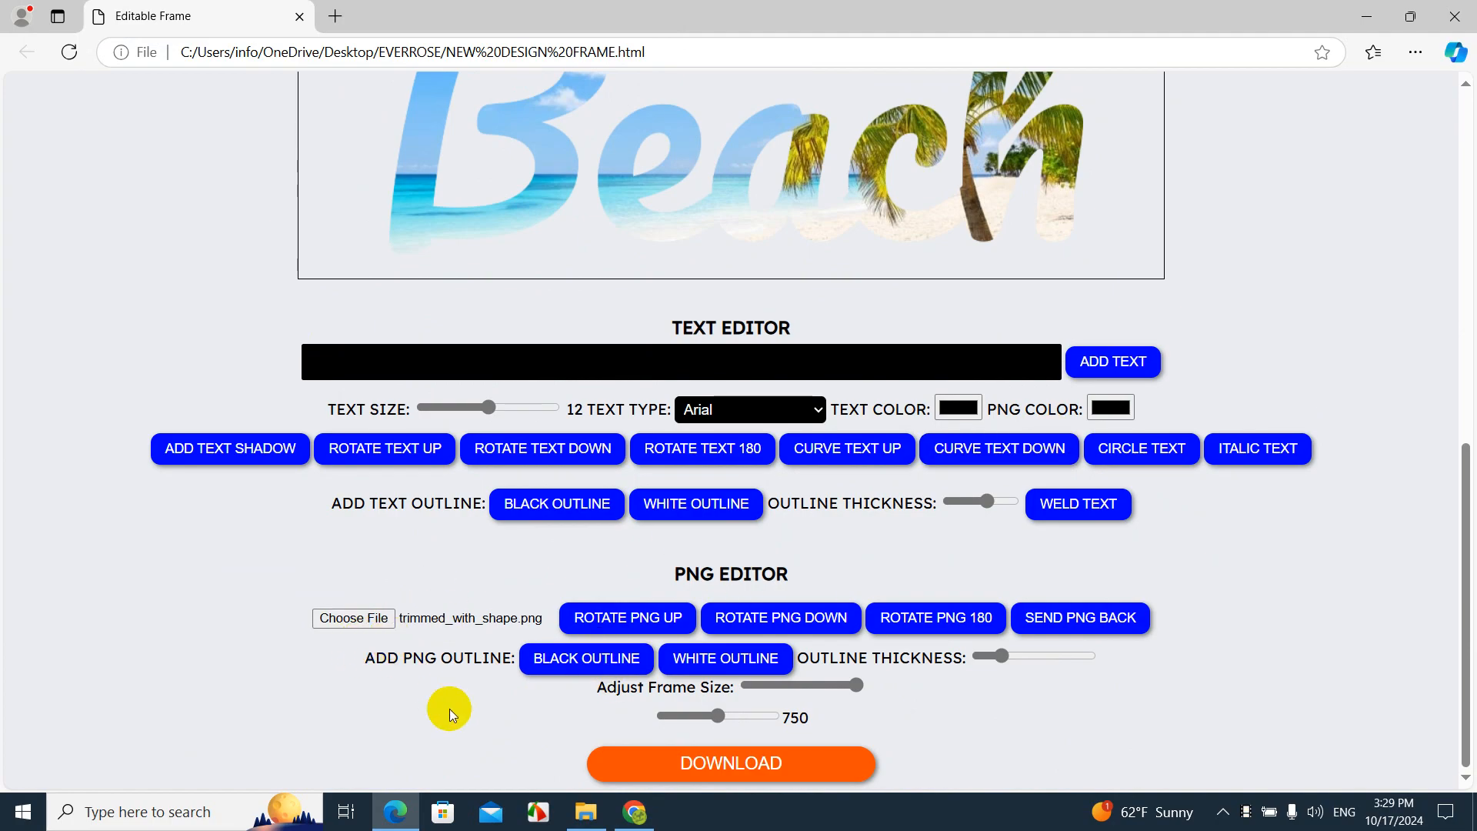
pyautogui.click(555, 671)
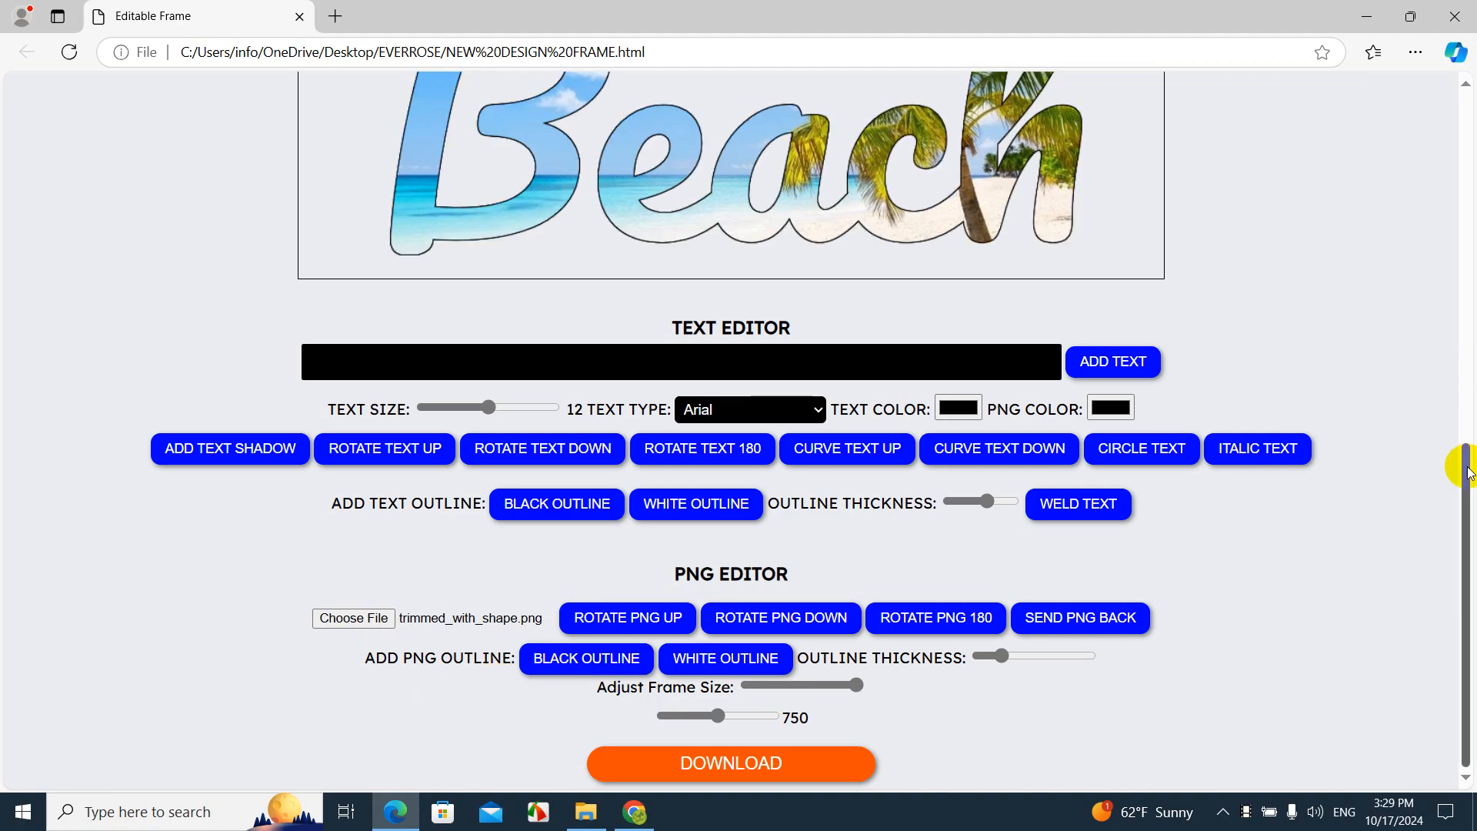
pyautogui.moveTo(1460, 455)
pyautogui.mouseDown()
pyautogui.moveTo(1460, 330)
pyautogui.moveTo(1467, 447)
pyautogui.mouseUp()
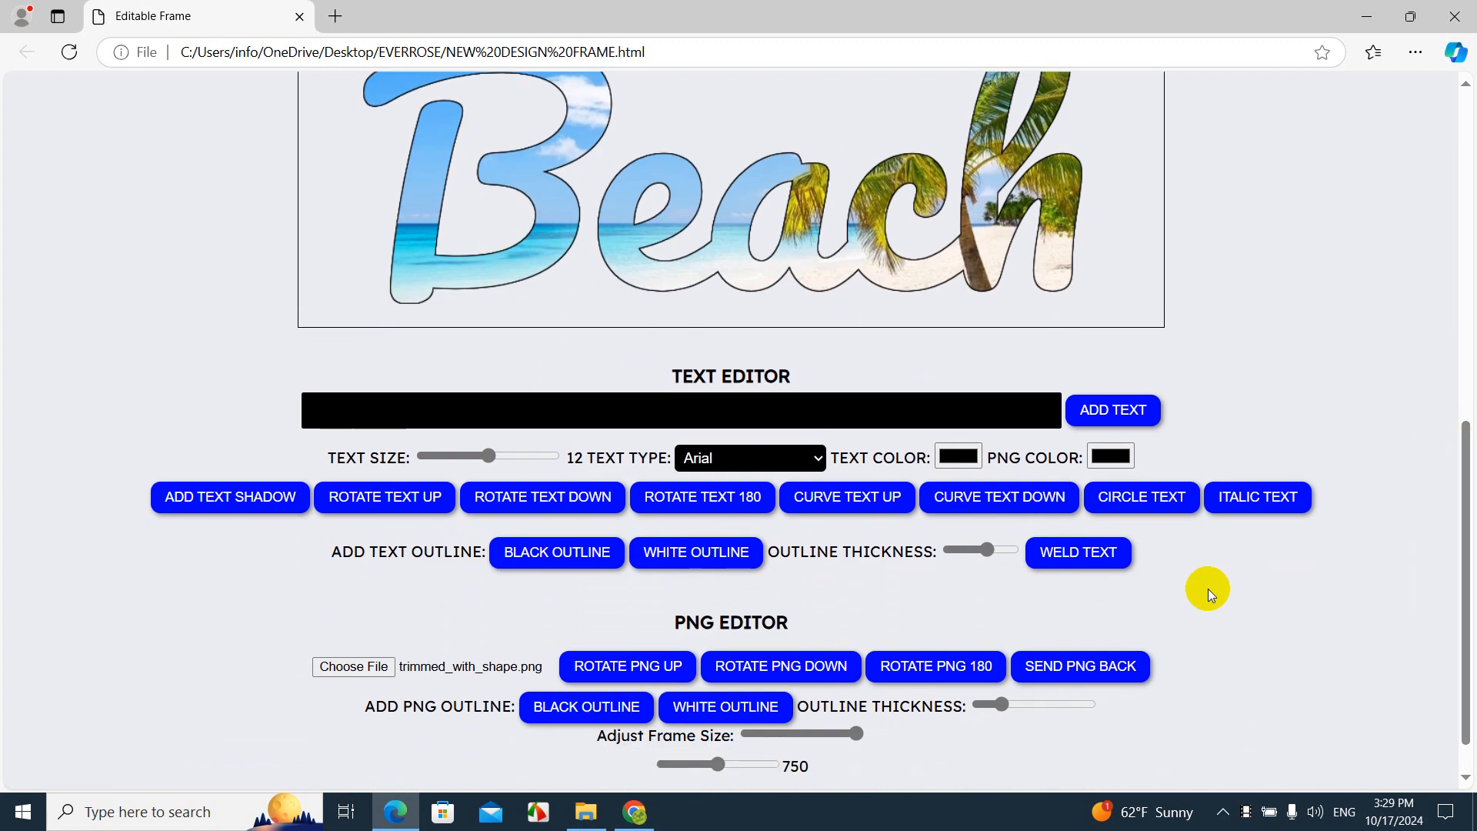
pyautogui.click(619, 706)
pyautogui.scroll(5, 755, 576)
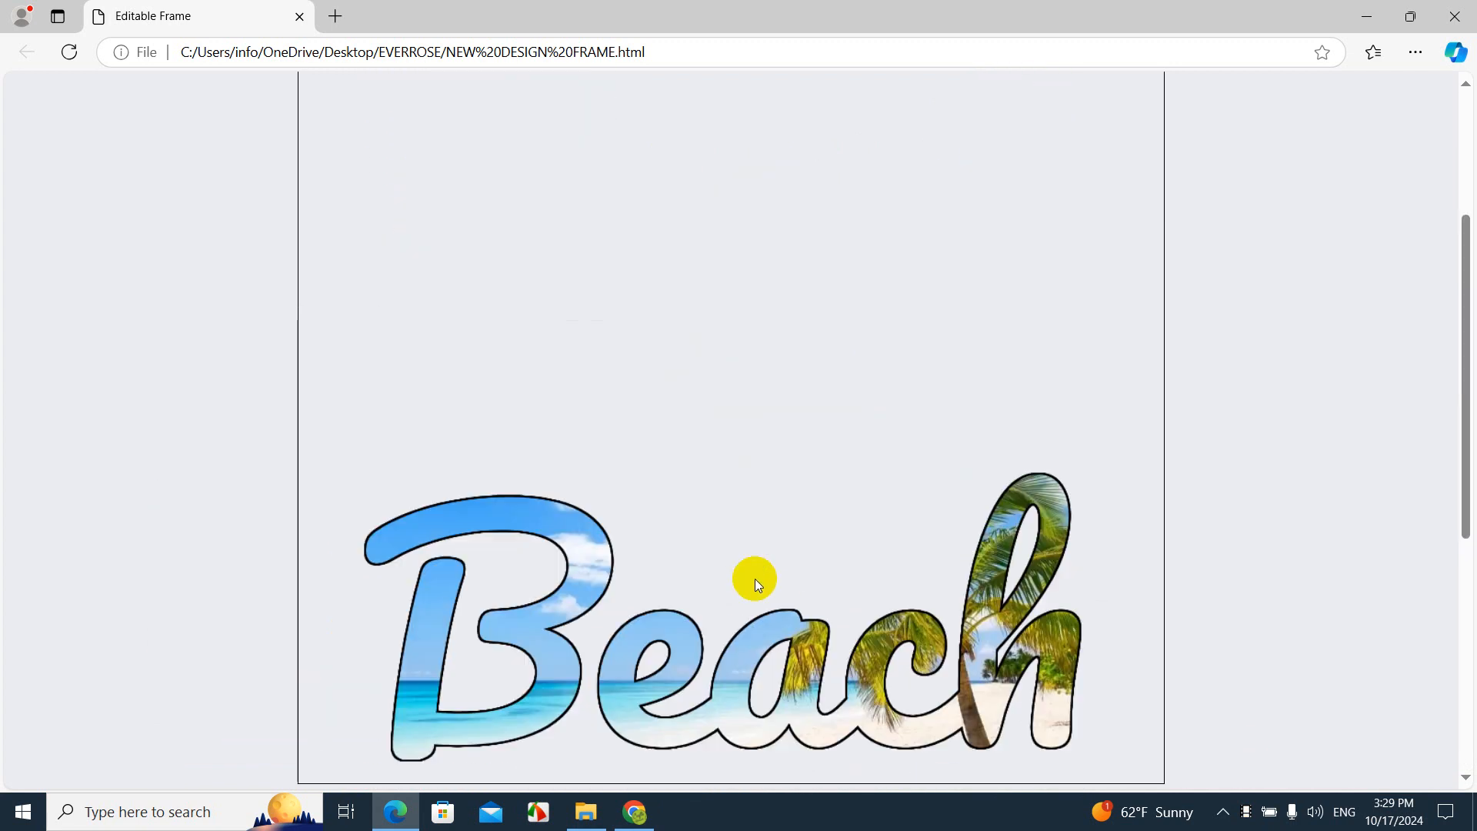
pyautogui.scroll(-6, 755, 578)
pyautogui.click(369, 621)
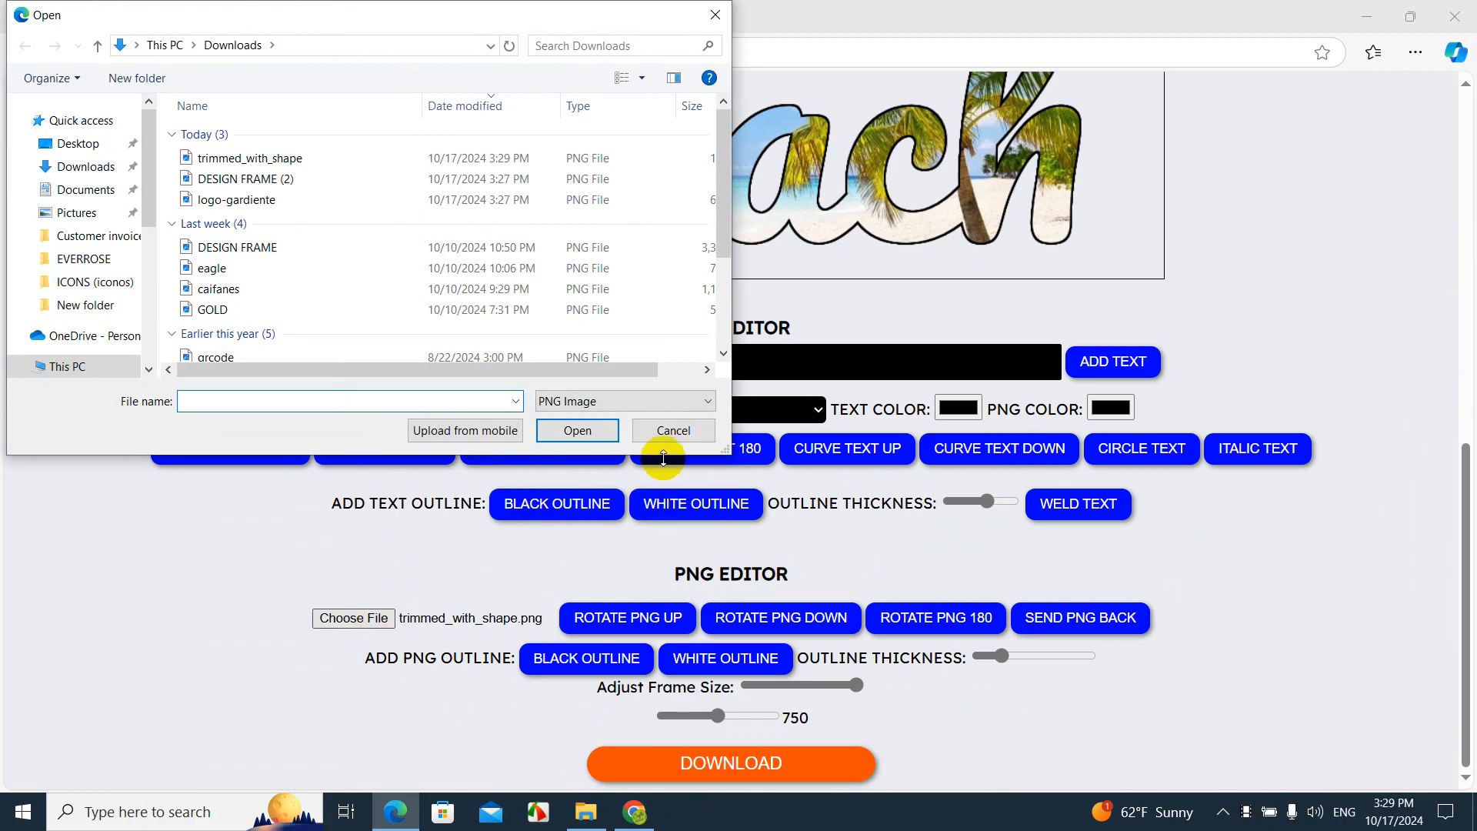
pyautogui.click(672, 431)
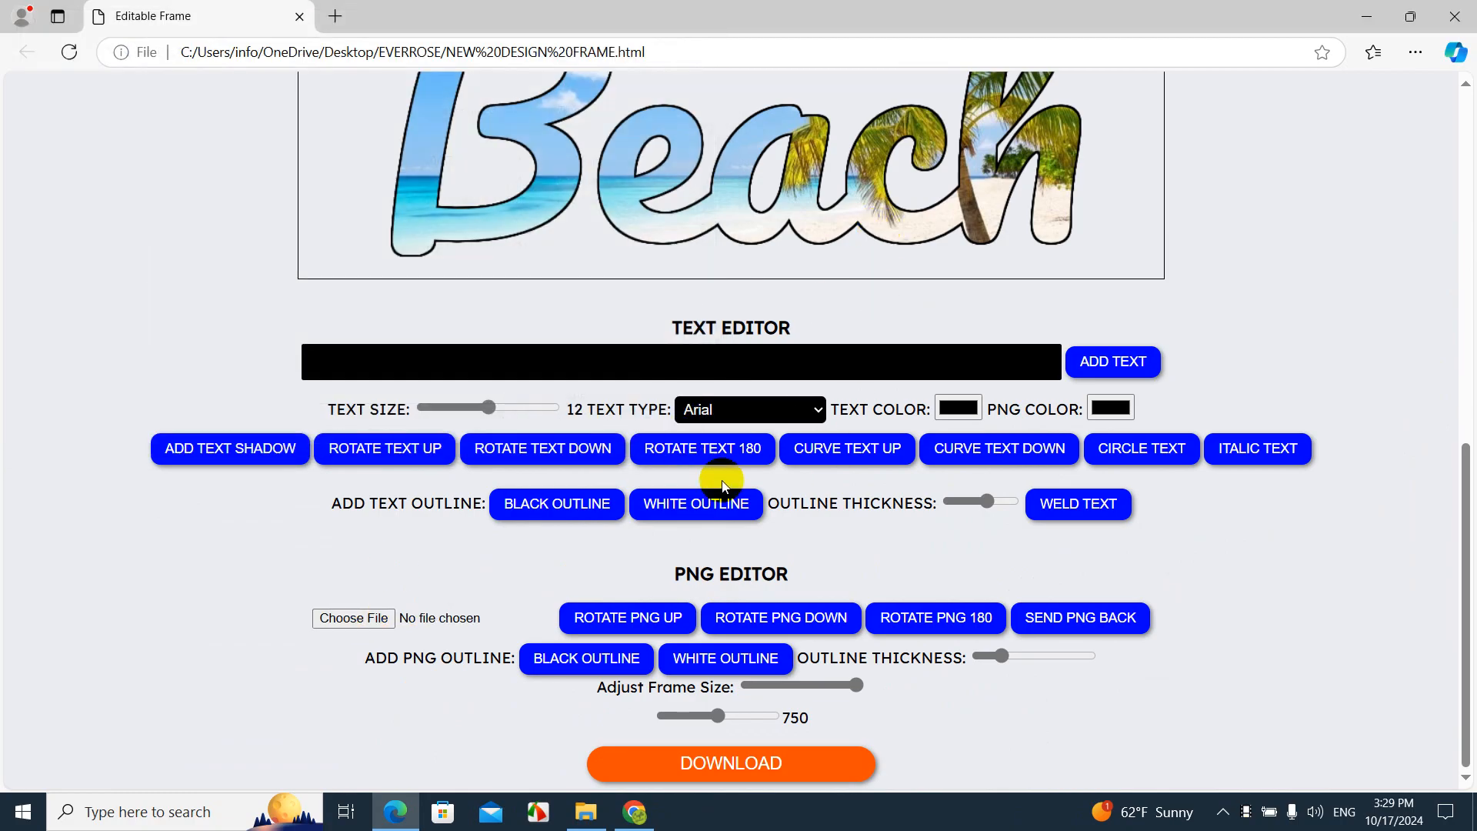
# - Tilt the outlined "Beach" PNG slightly counterclockwise with repeated Rotate PNG Down steps
pyautogui.click(822, 627)
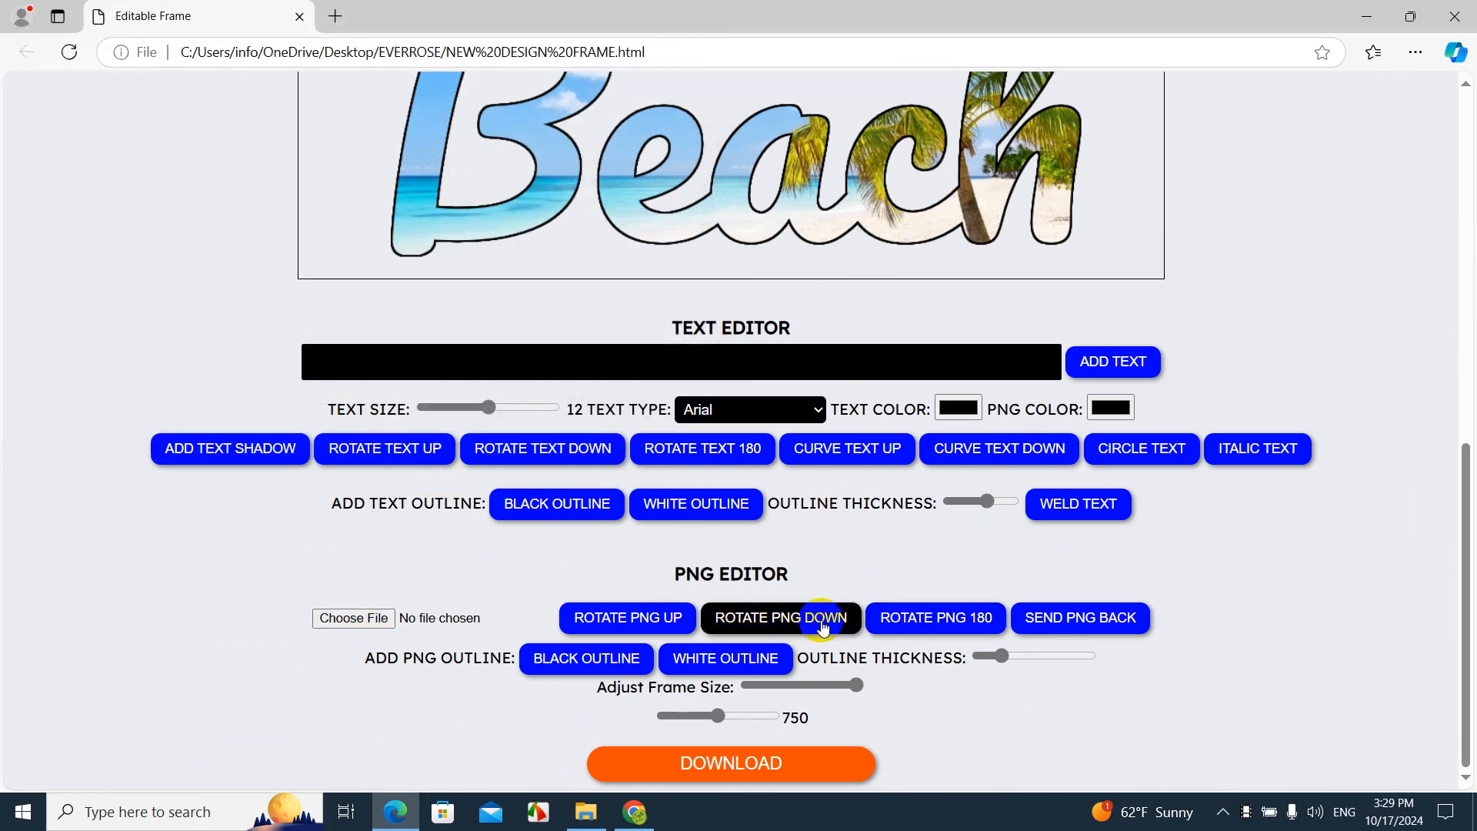
pyautogui.click(823, 627)
pyautogui.click(823, 627)
pyautogui.click(823, 627)
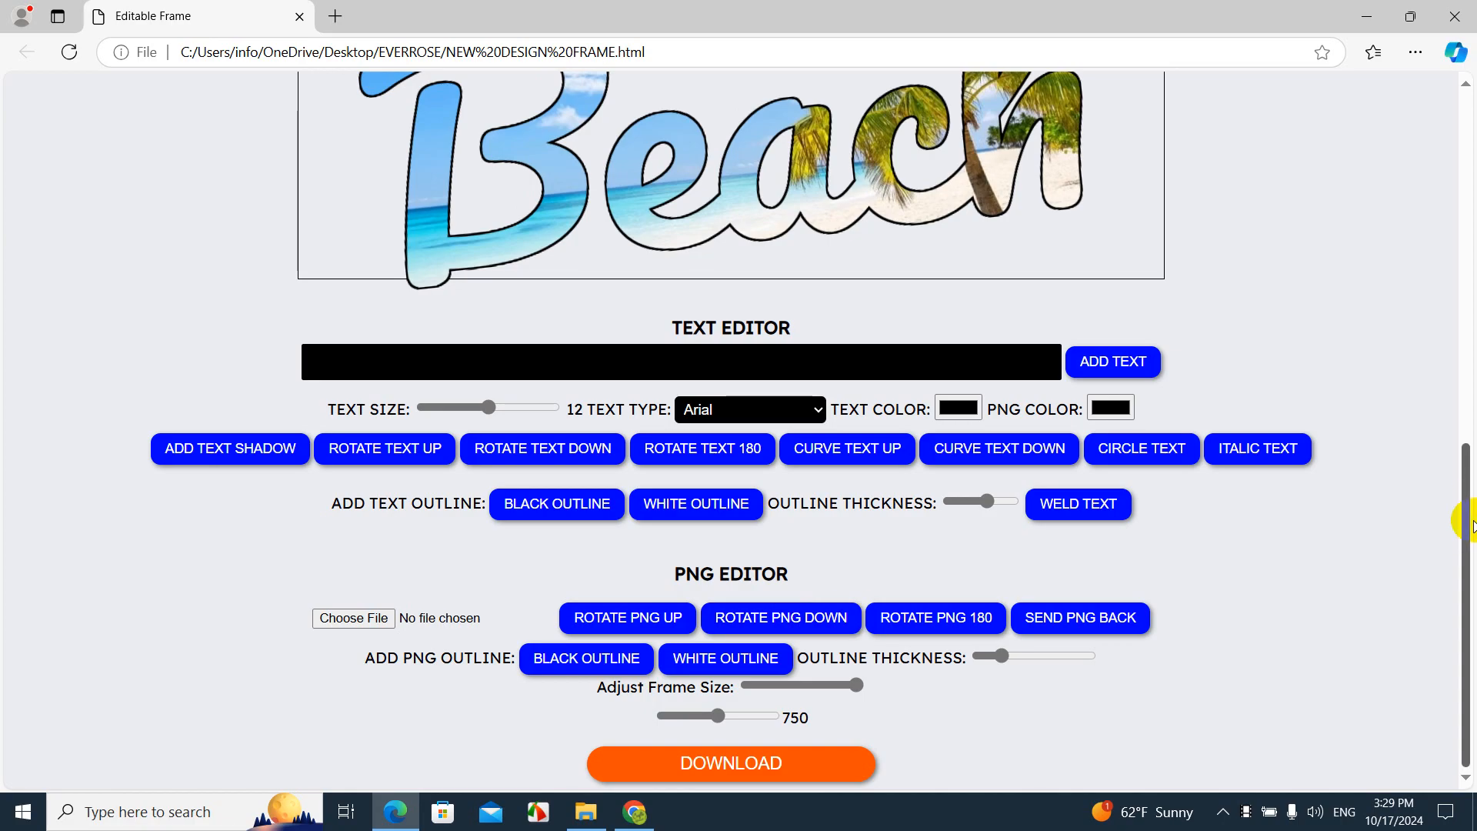
# - Enlarge the outlined "Beach" PNG to a size of 857 and reposition it to fit inside the lower part of the frame
pyautogui.moveTo(1469, 527); pyautogui.dragTo(1445, 409)
pyautogui.moveTo(819, 455); pyautogui.dragTo(804, 399)
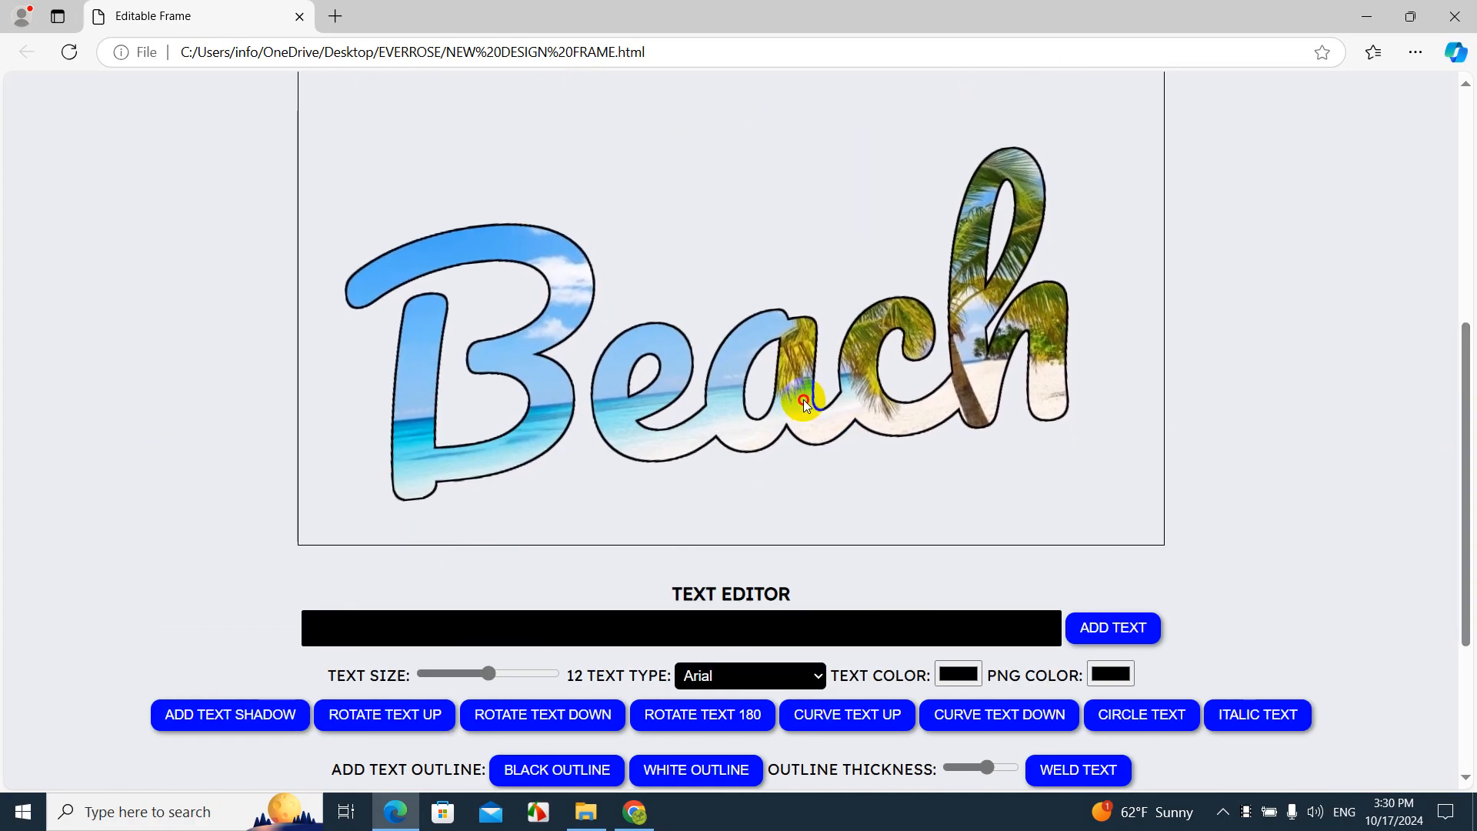
pyautogui.scroll(-3, 764, 400)
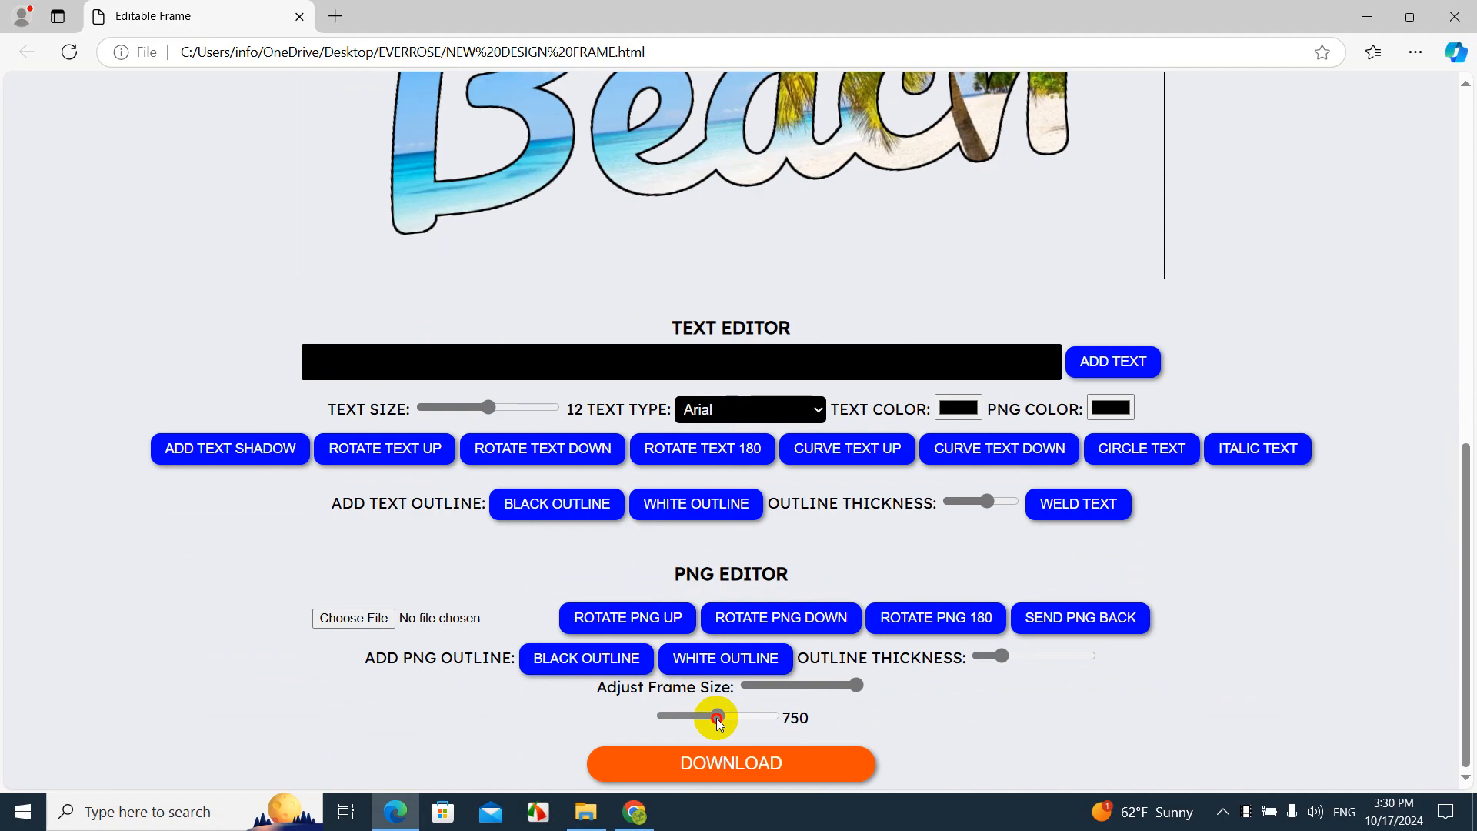
pyautogui.moveTo(716, 717); pyautogui.dragTo(727, 717)
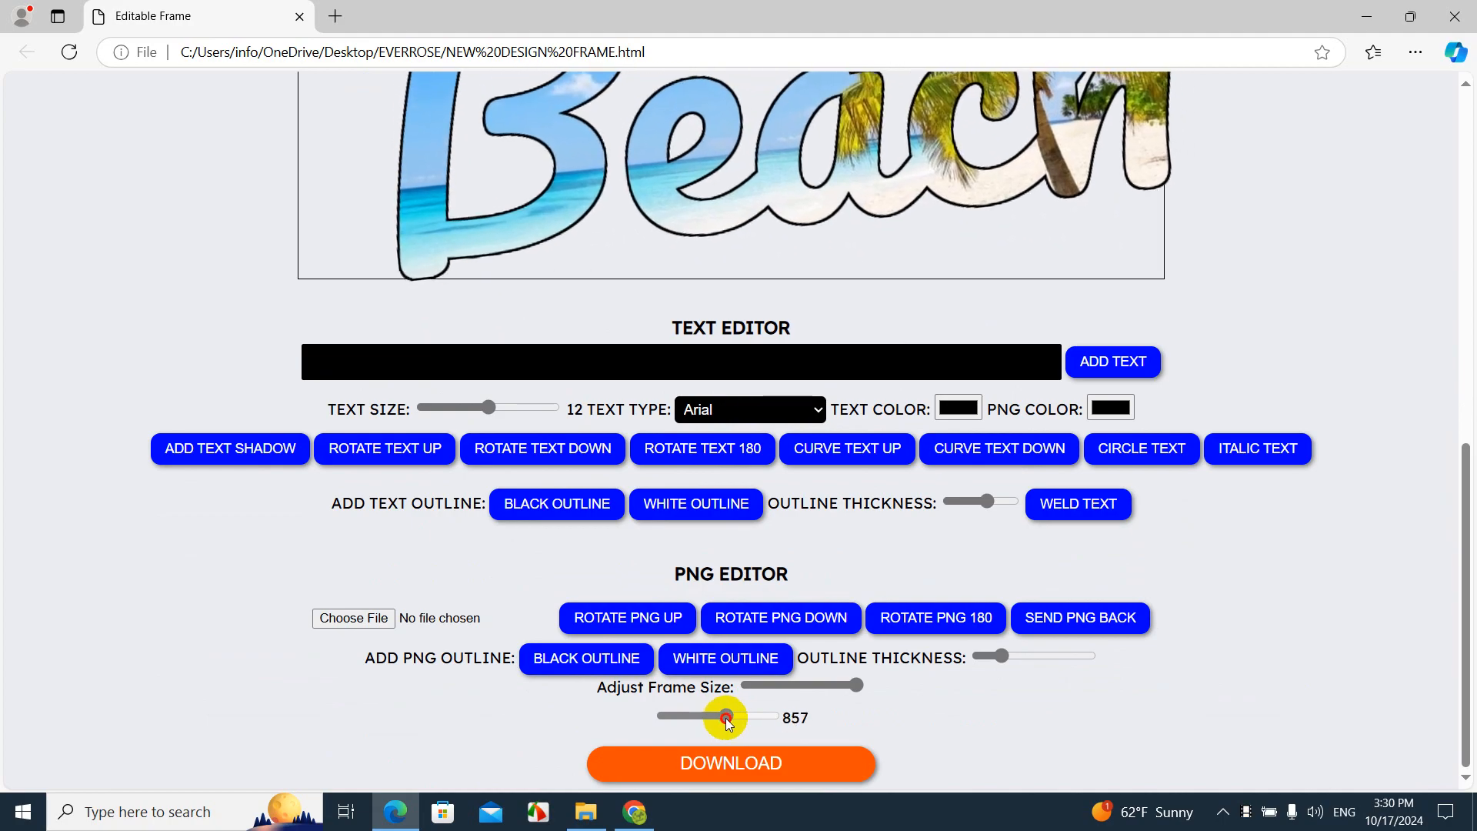
pyautogui.scroll(6, 639, 631)
pyautogui.moveTo(668, 668)
pyautogui.mouseDown()
pyautogui.moveTo(717, 670)
pyautogui.moveTo(686, 651)
pyautogui.mouseUp()
pyautogui.scroll(-6, 685, 651)
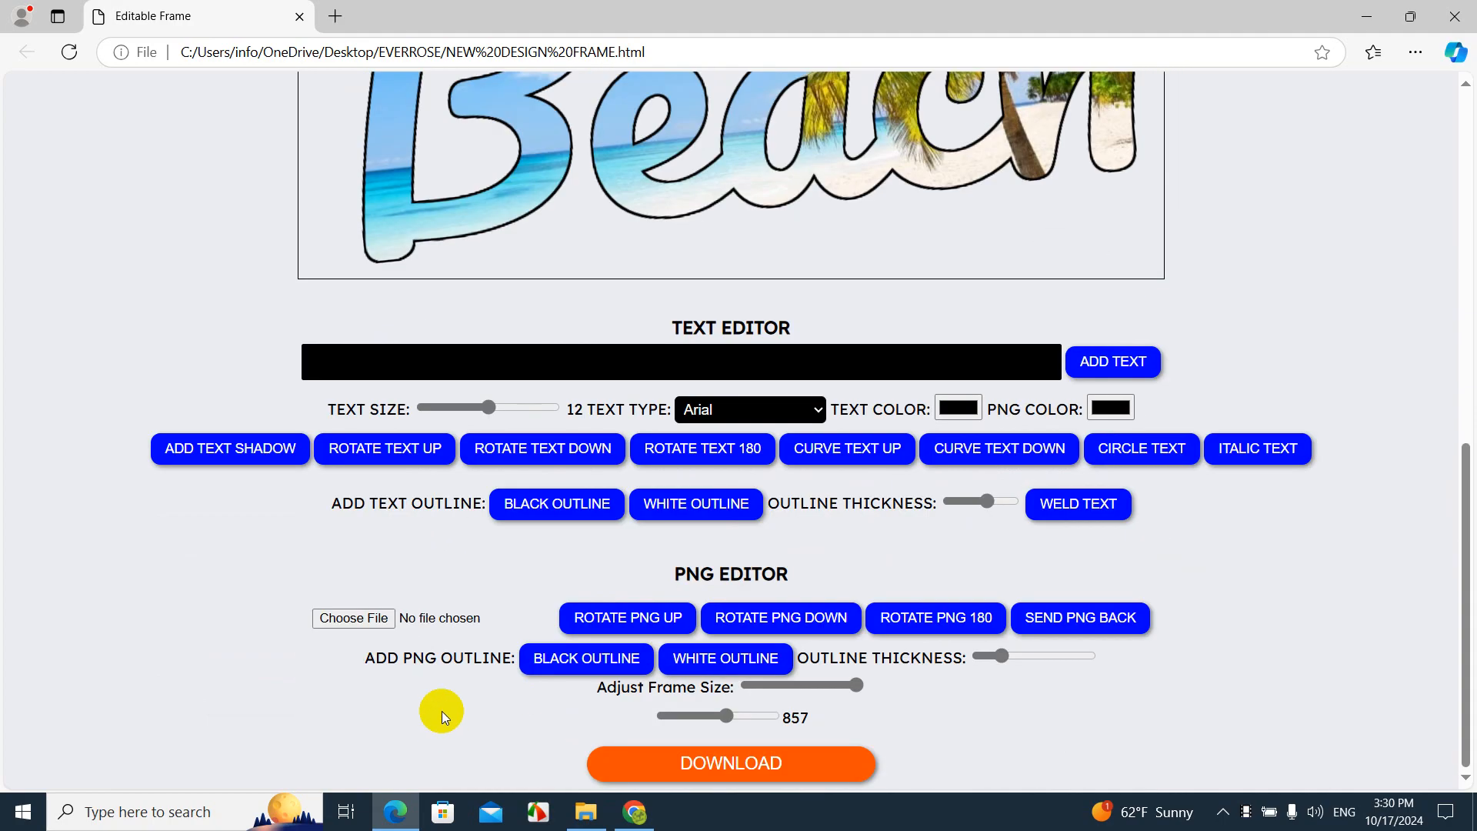
# - Add the logo-gardiente PNG from Downloads to the design and set its size to 493
pyautogui.click(383, 622)
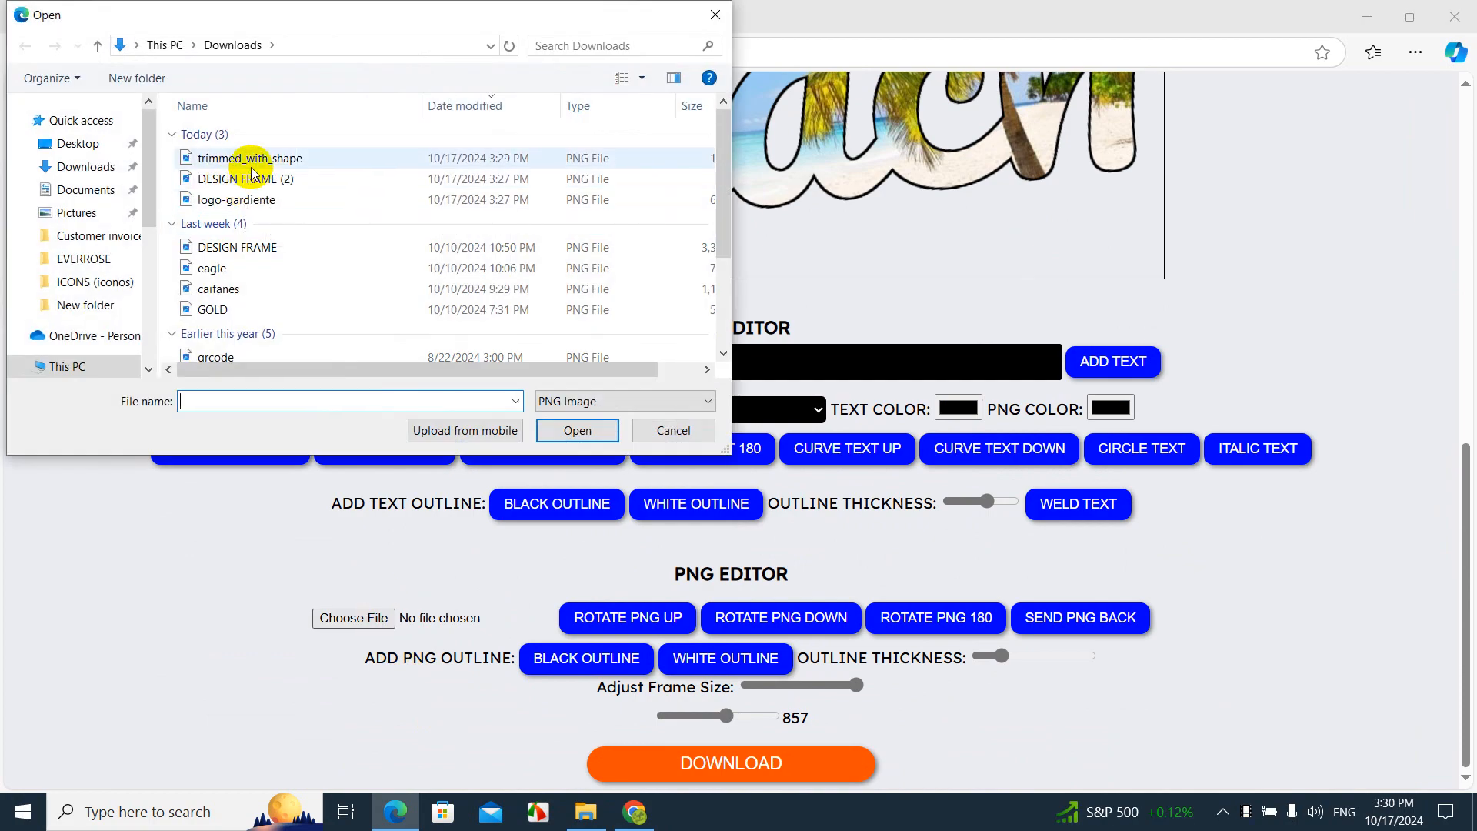
pyautogui.doubleClick(246, 202)
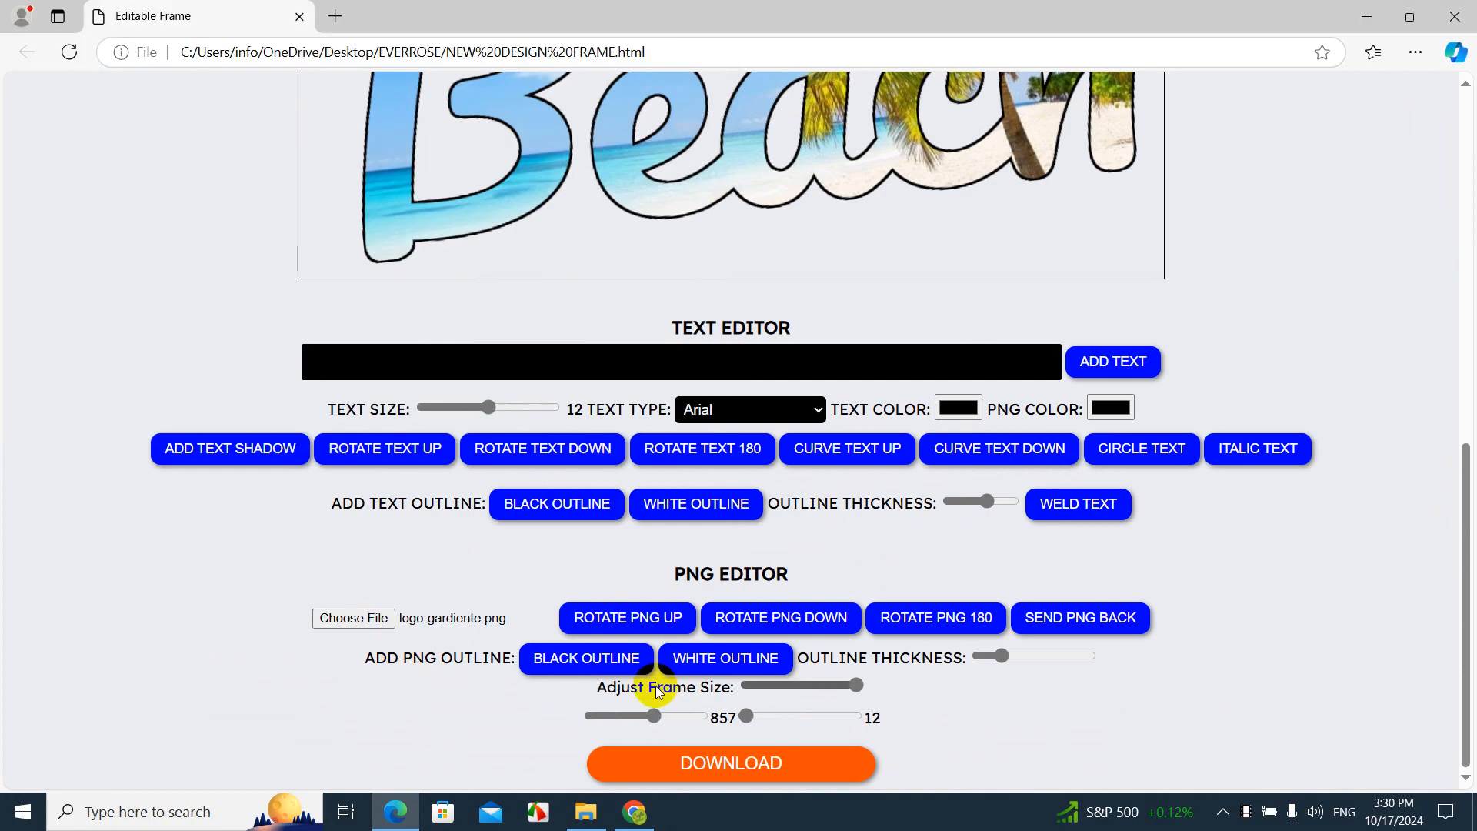
pyautogui.click(765, 717)
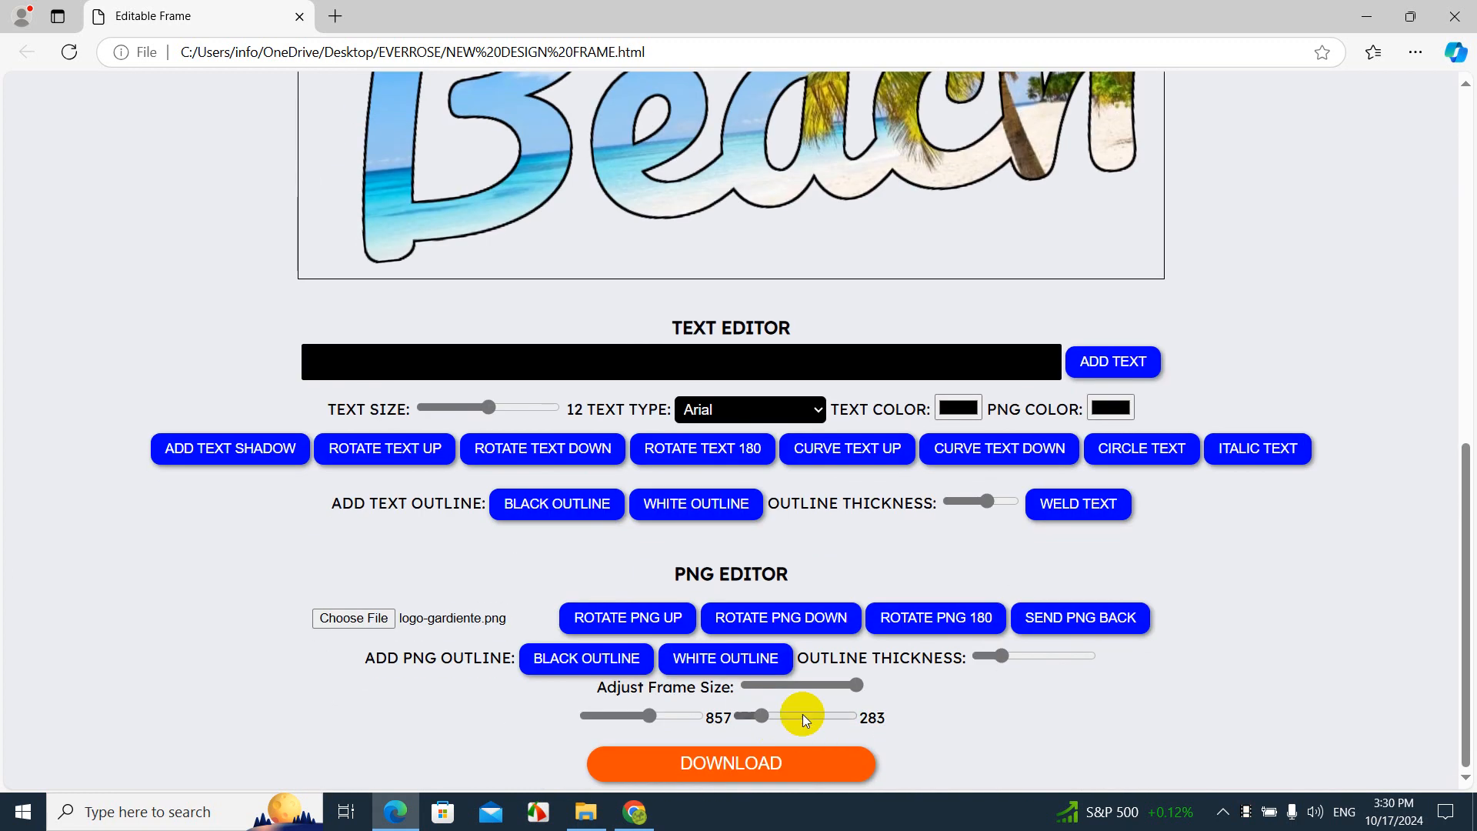
pyautogui.click(802, 714)
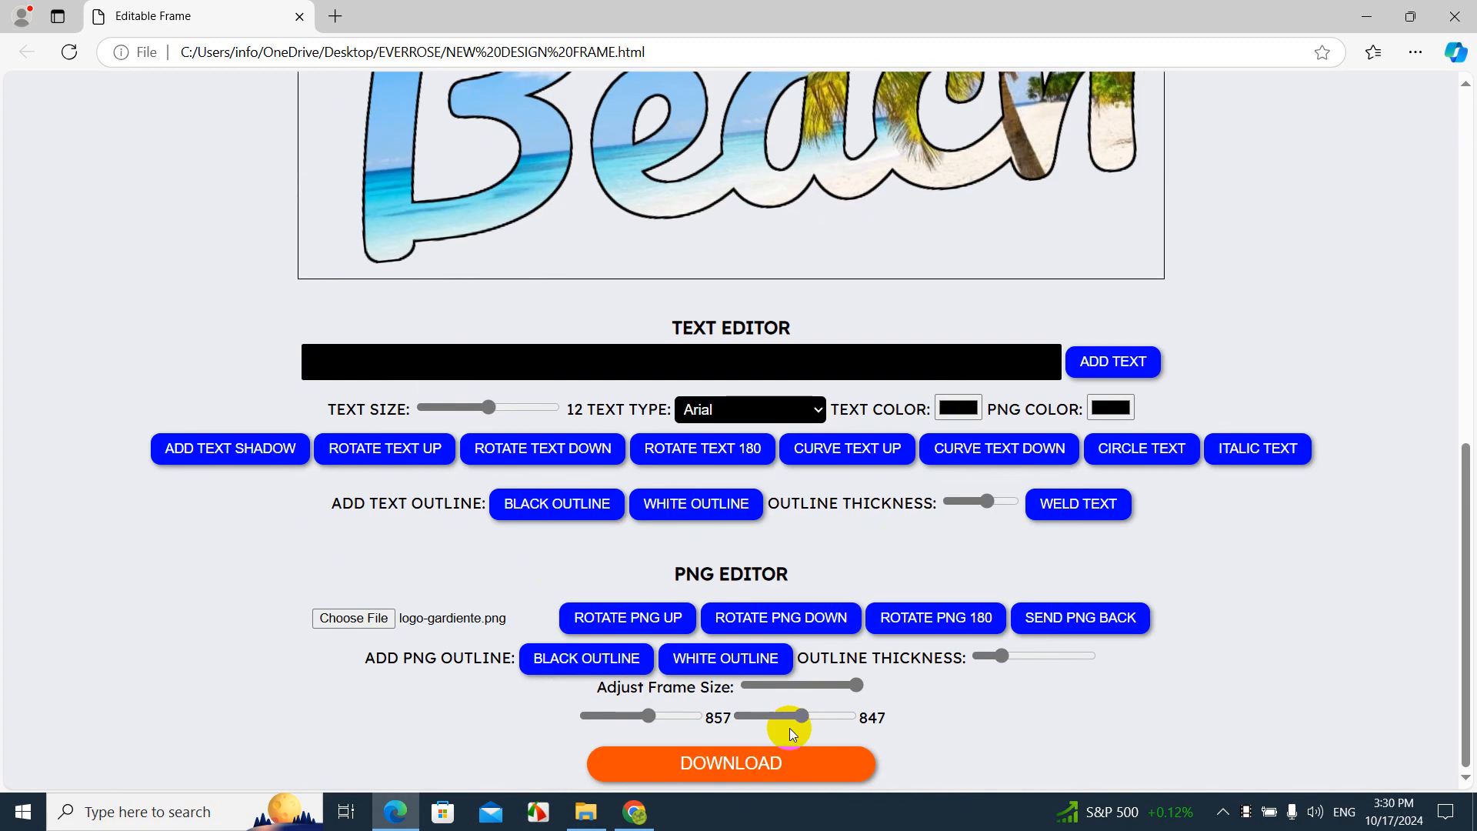
pyautogui.click(778, 716)
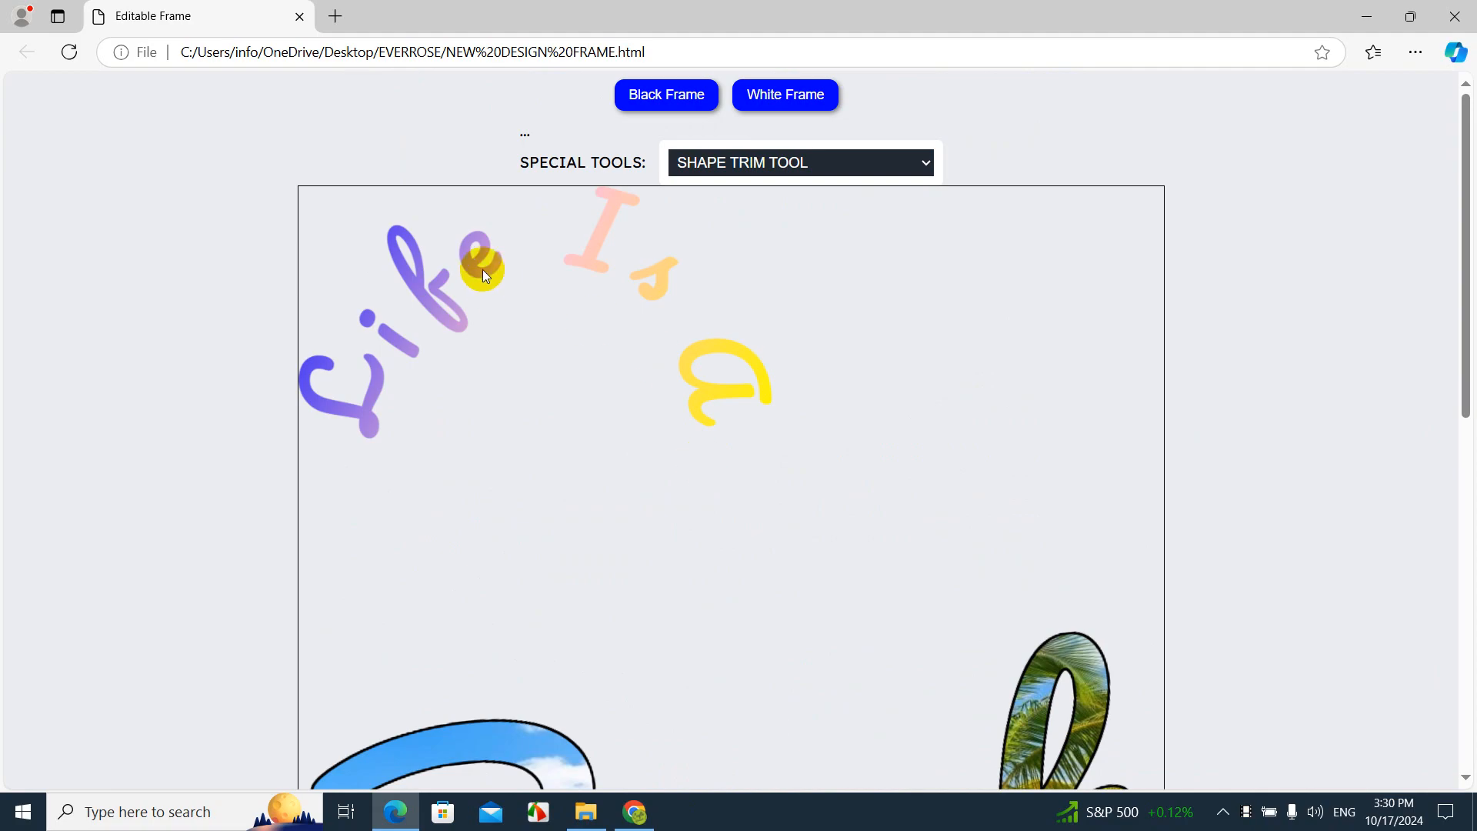
# - Move the curved "Life Is A" PNG down to just above the middle of the "Beach" text
pyautogui.moveTo(483, 269); pyautogui.dragTo(714, 557)
pyautogui.scroll(-6, 709, 557)
pyautogui.scroll(6, 764, 388)
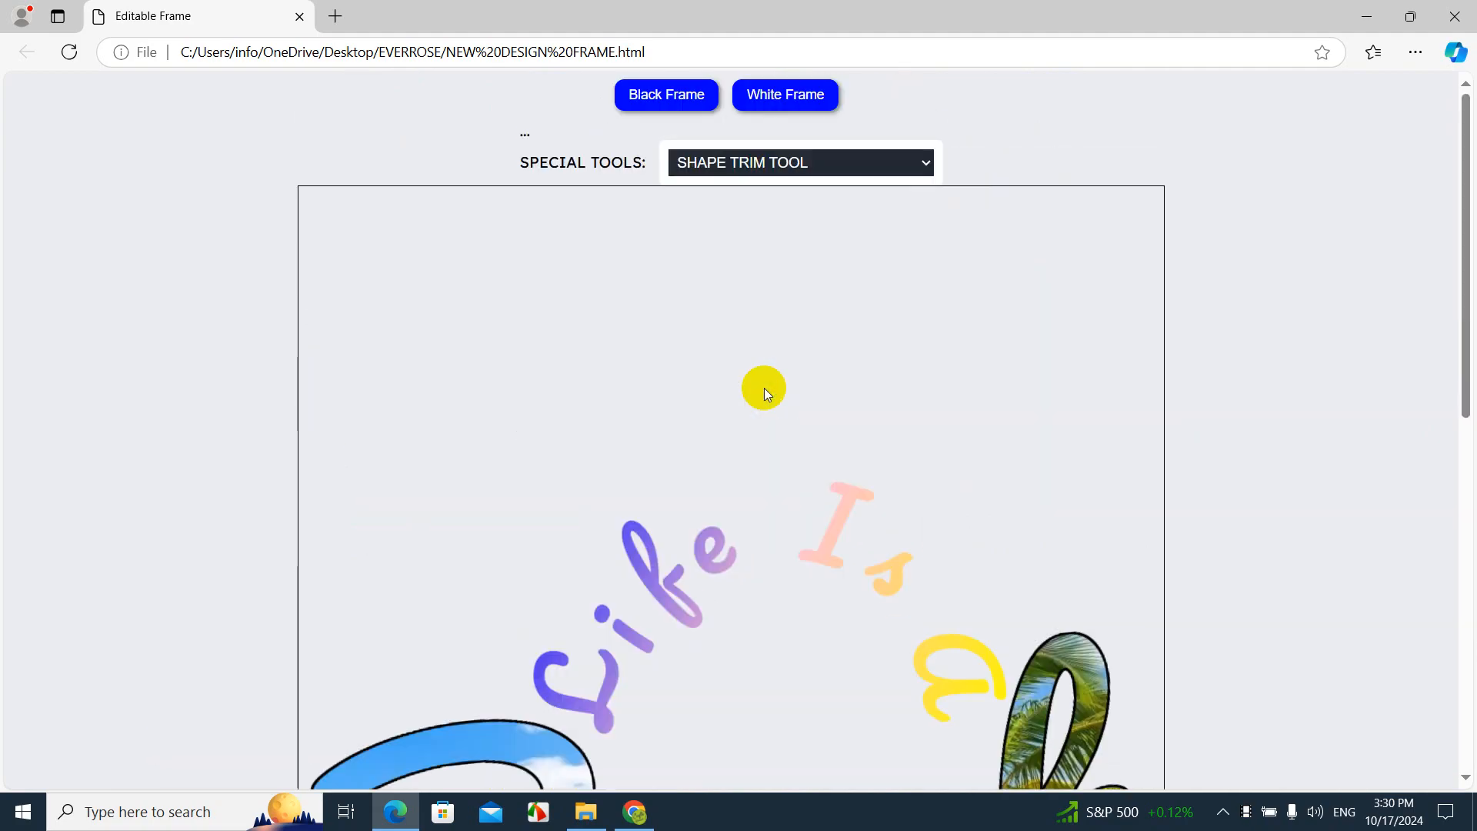
pyautogui.scroll(-6, 764, 388)
pyautogui.scroll(6, 763, 386)
pyautogui.scroll(-6, 764, 386)
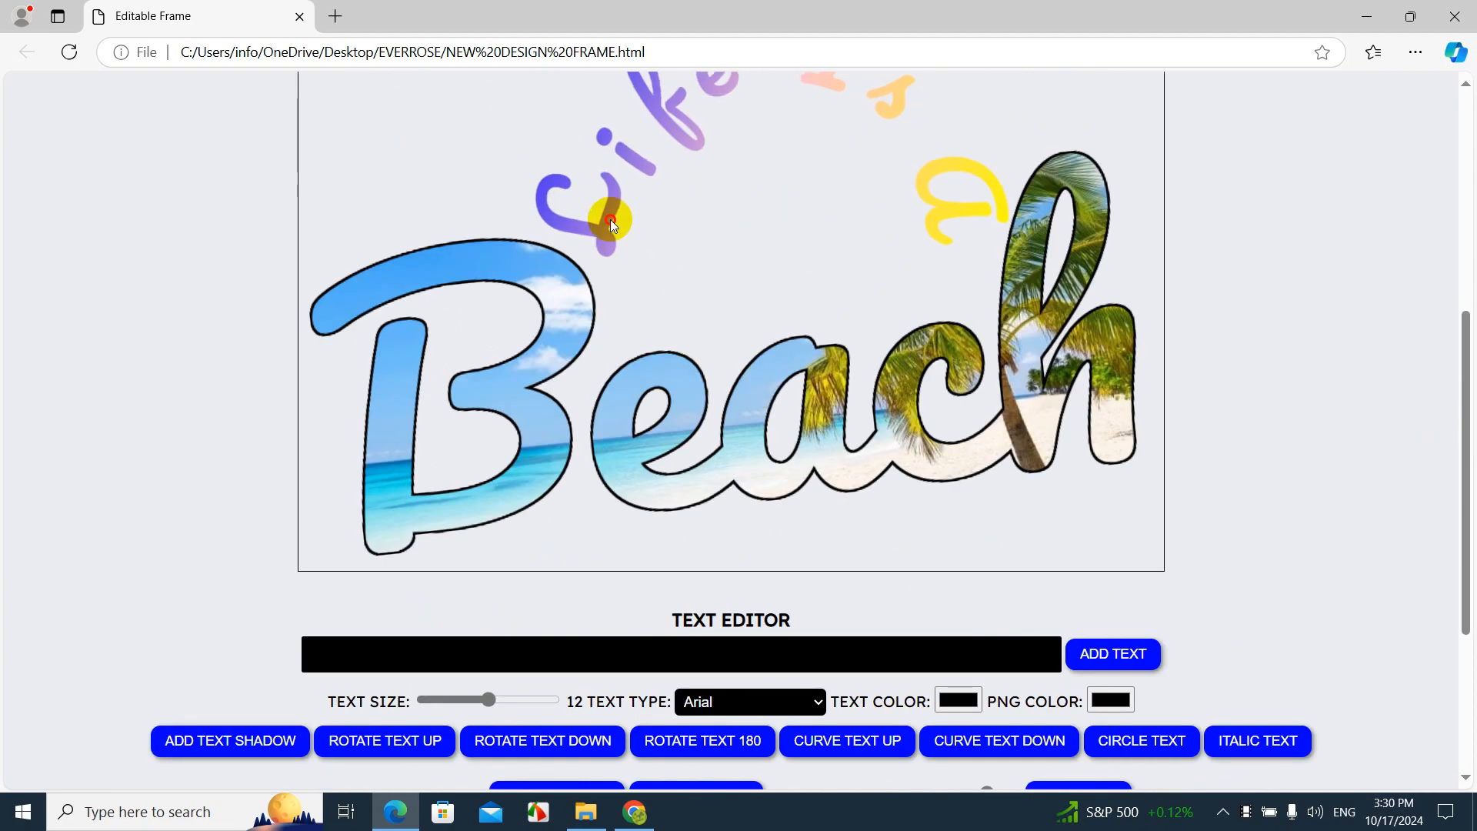
pyautogui.moveTo(612, 221); pyautogui.dragTo(605, 223)
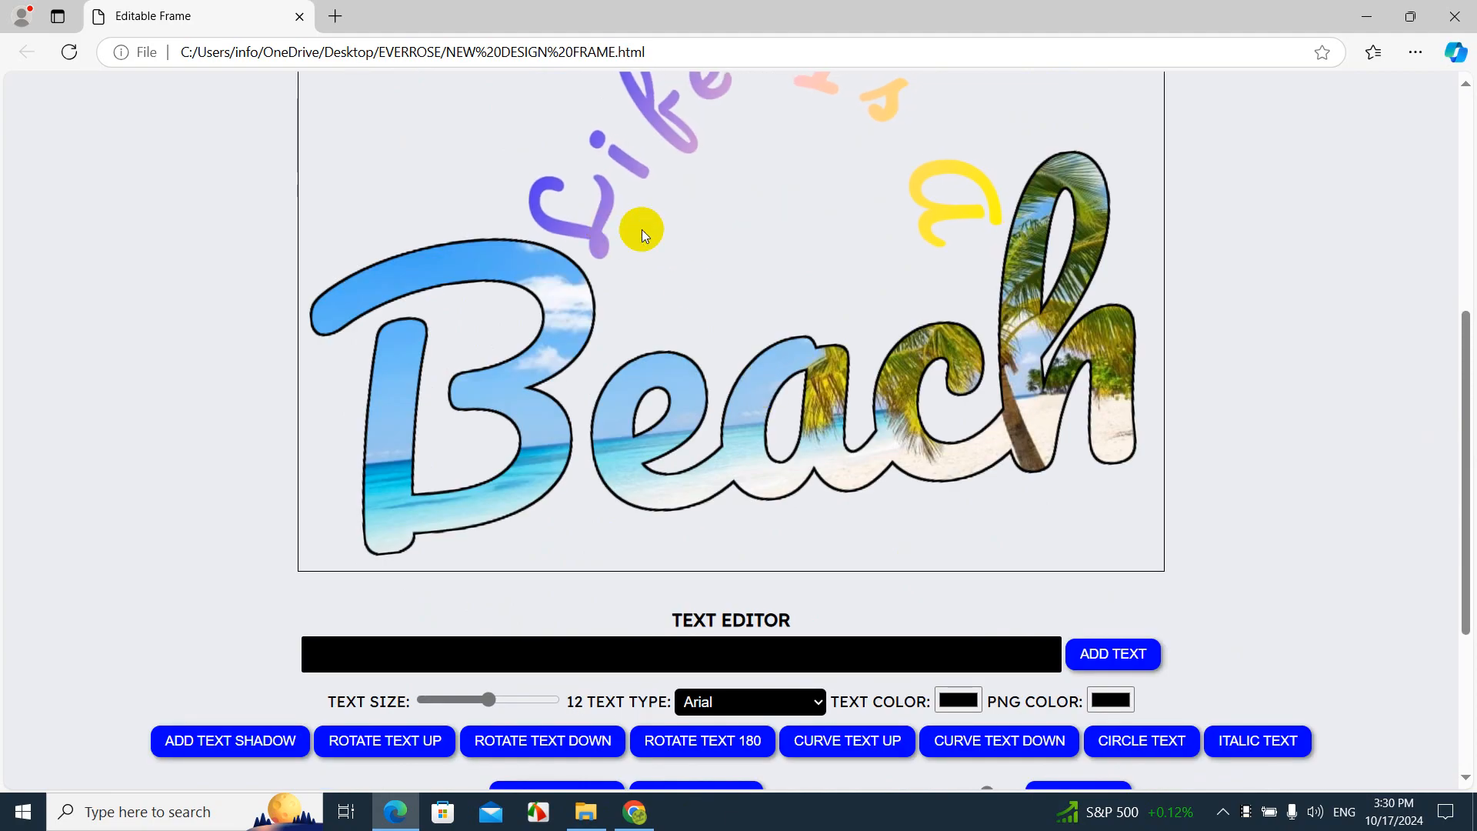
# - Set the design frame to White Frame and download the finished design
pyautogui.moveTo(1460, 422); pyautogui.dragTo(1459, 242)
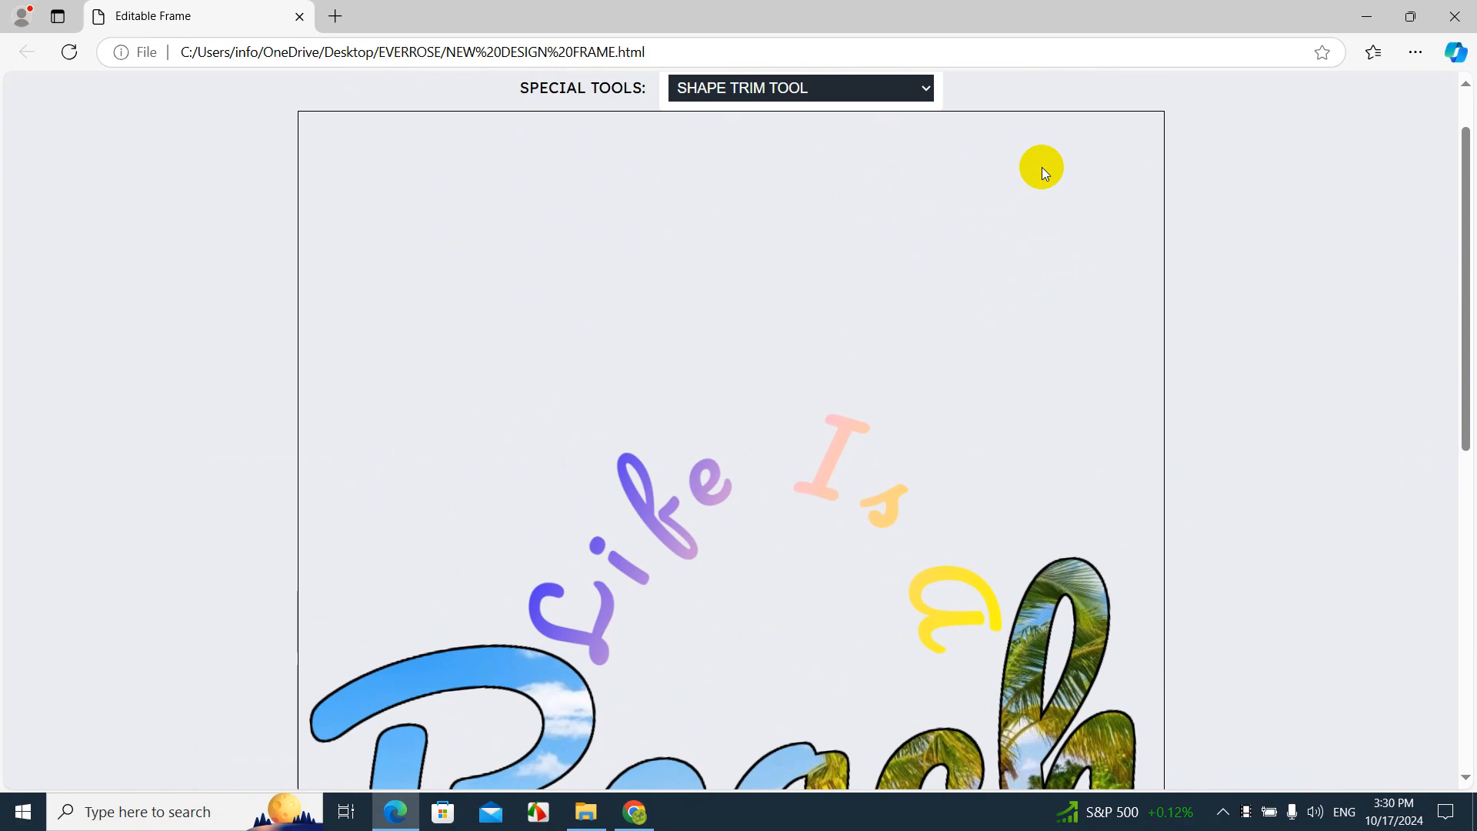
pyautogui.scroll(1, 1153, 356)
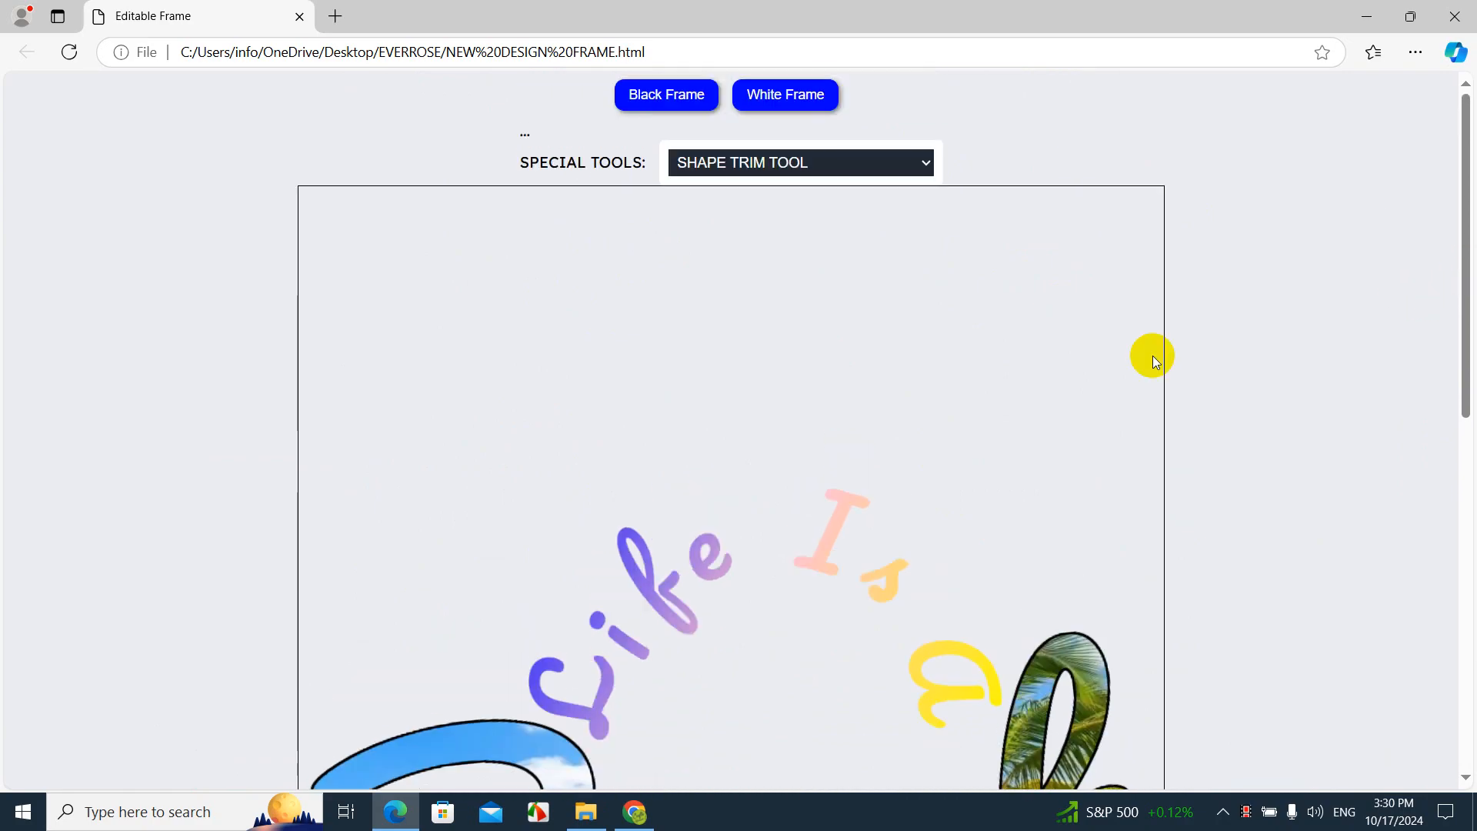
pyautogui.click(777, 100)
pyautogui.scroll(-6, 1201, 384)
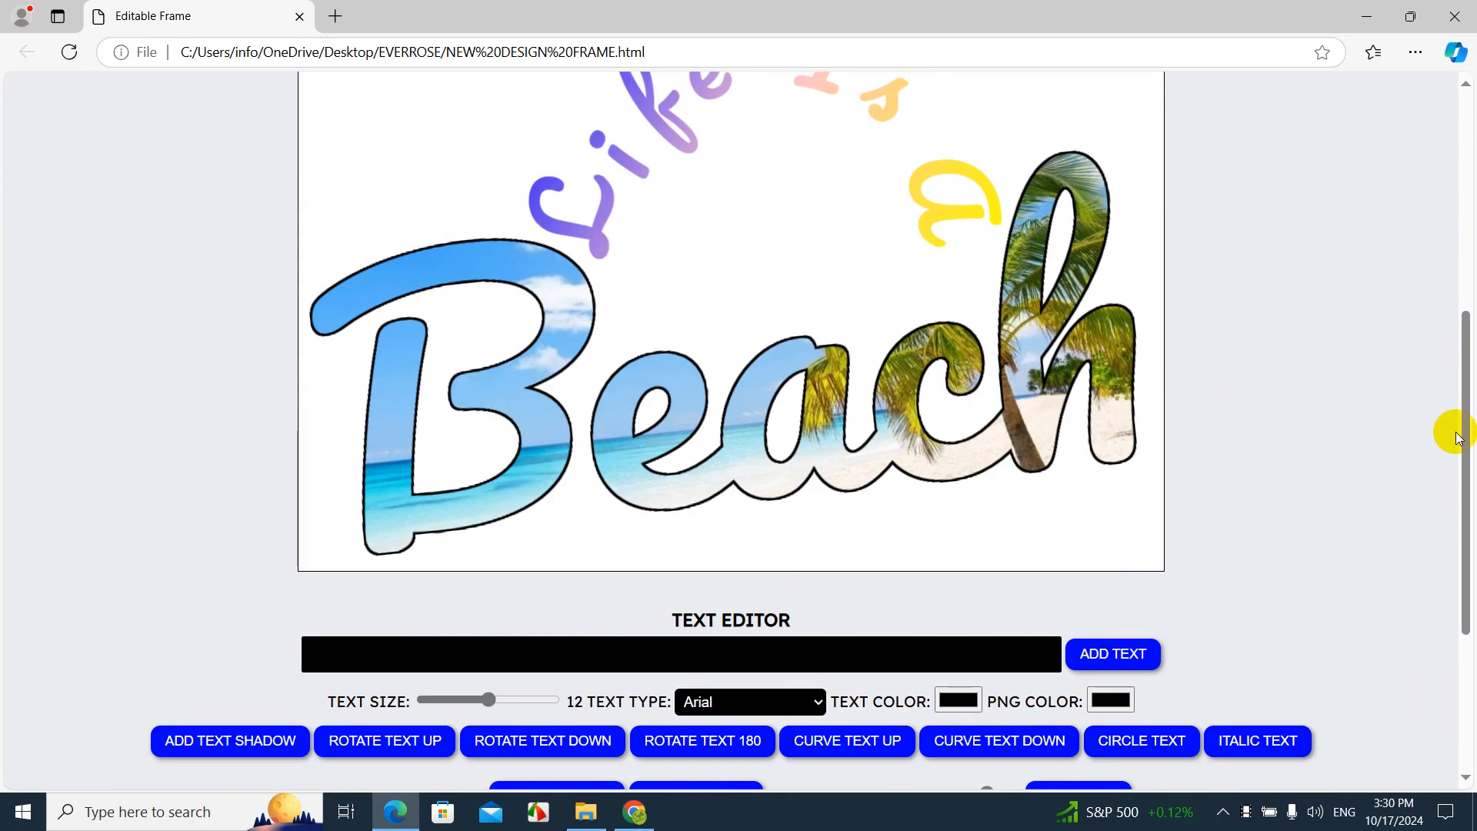
pyautogui.moveTo(1468, 416); pyautogui.dragTo(1464, 594)
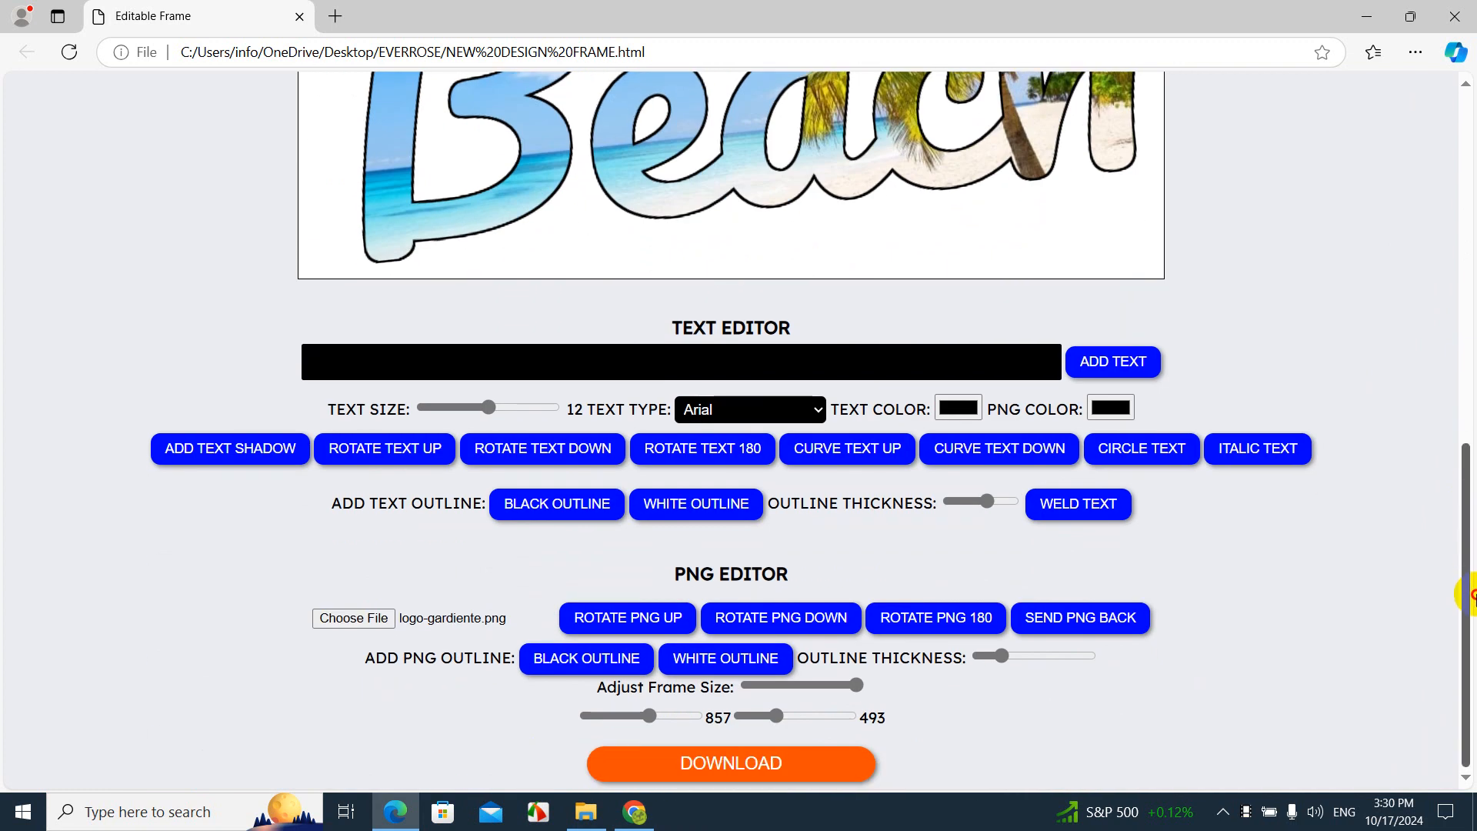
pyautogui.click(766, 764)
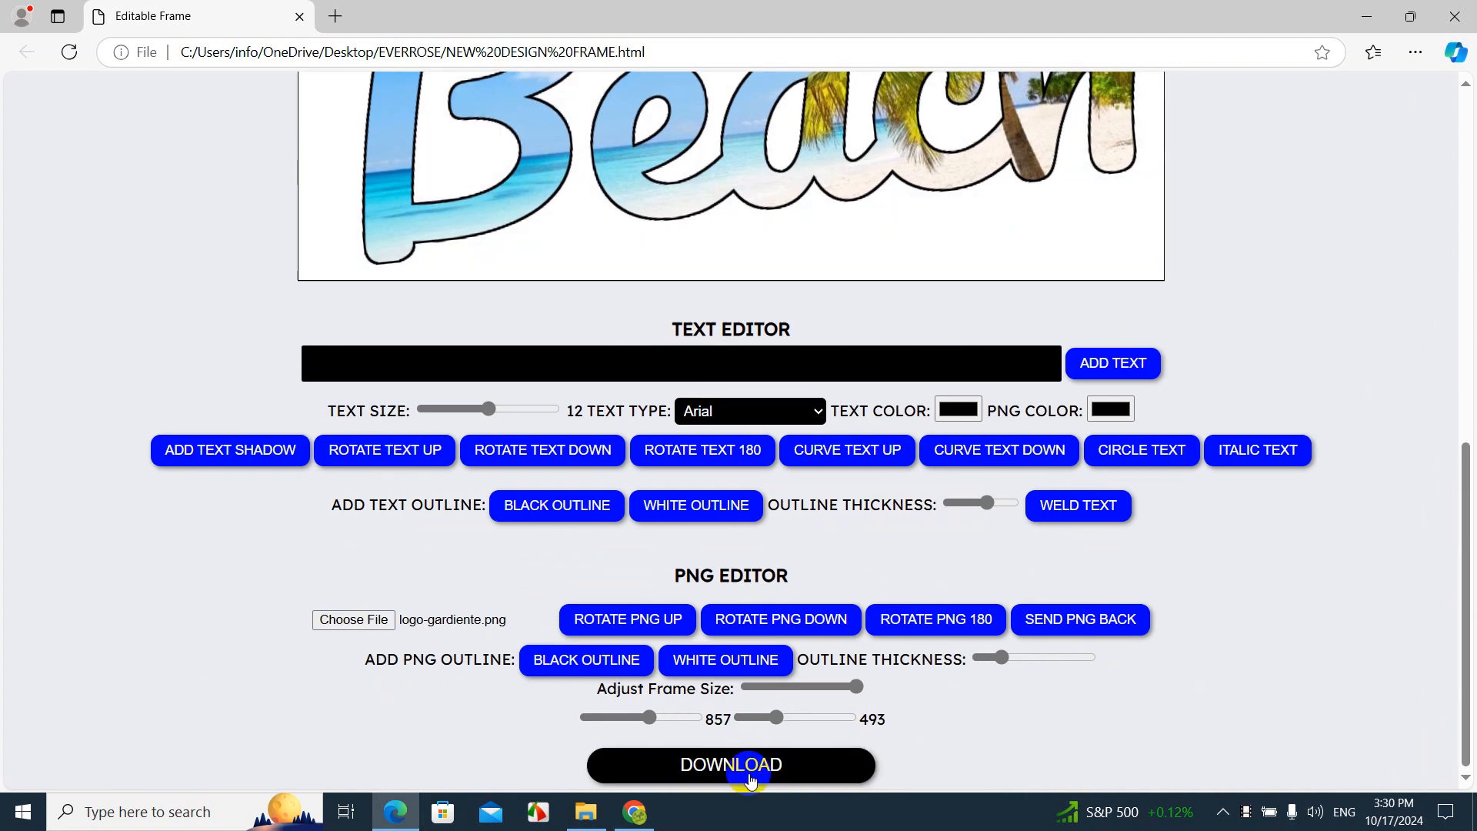
# - Switch to File Explorer and view the downloaded DESIGN FRAME (1) image from Downloads, closing the viewer when done
pyautogui.click(587, 822)
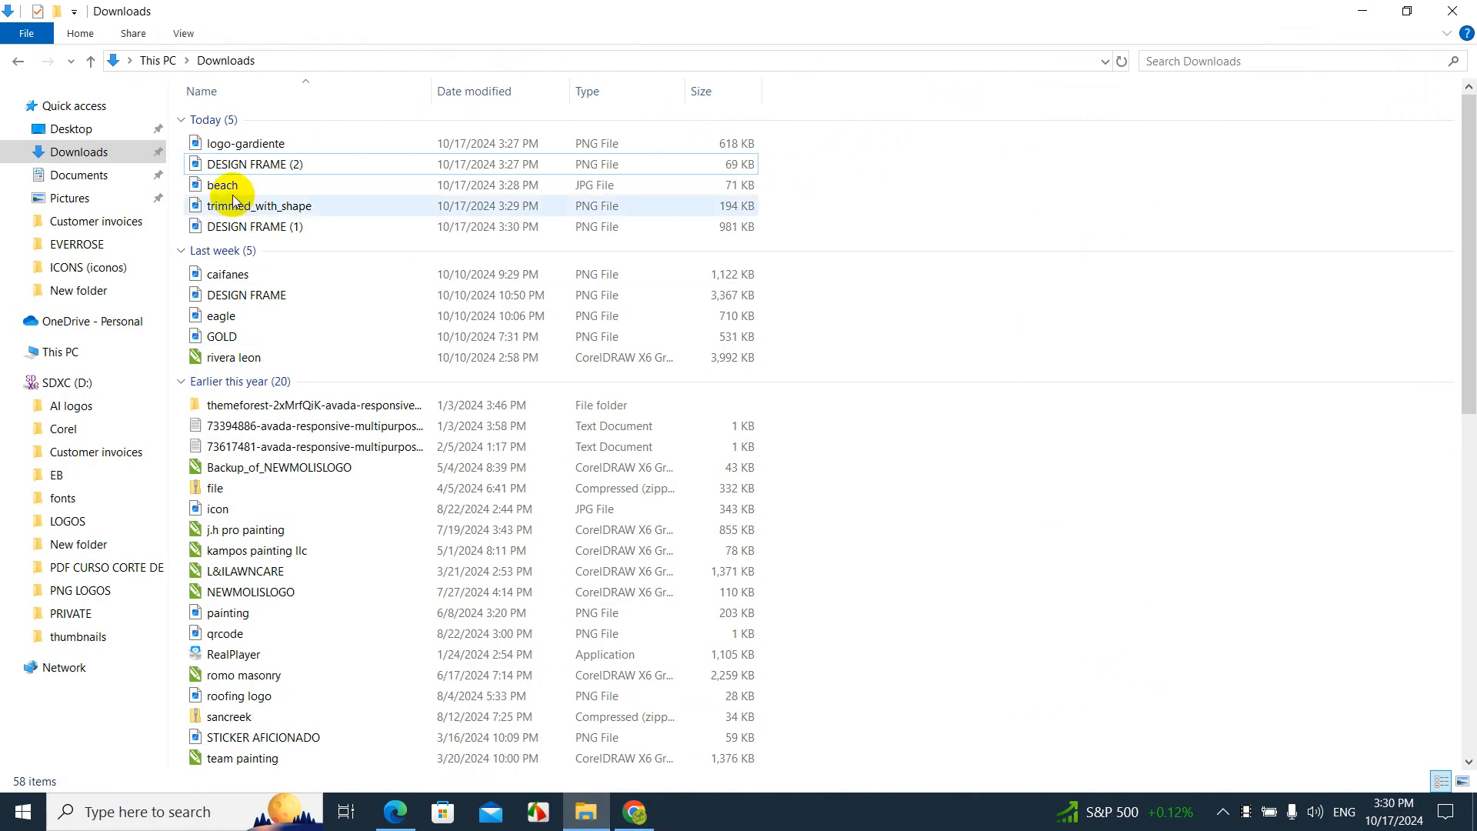
pyautogui.click(257, 228)
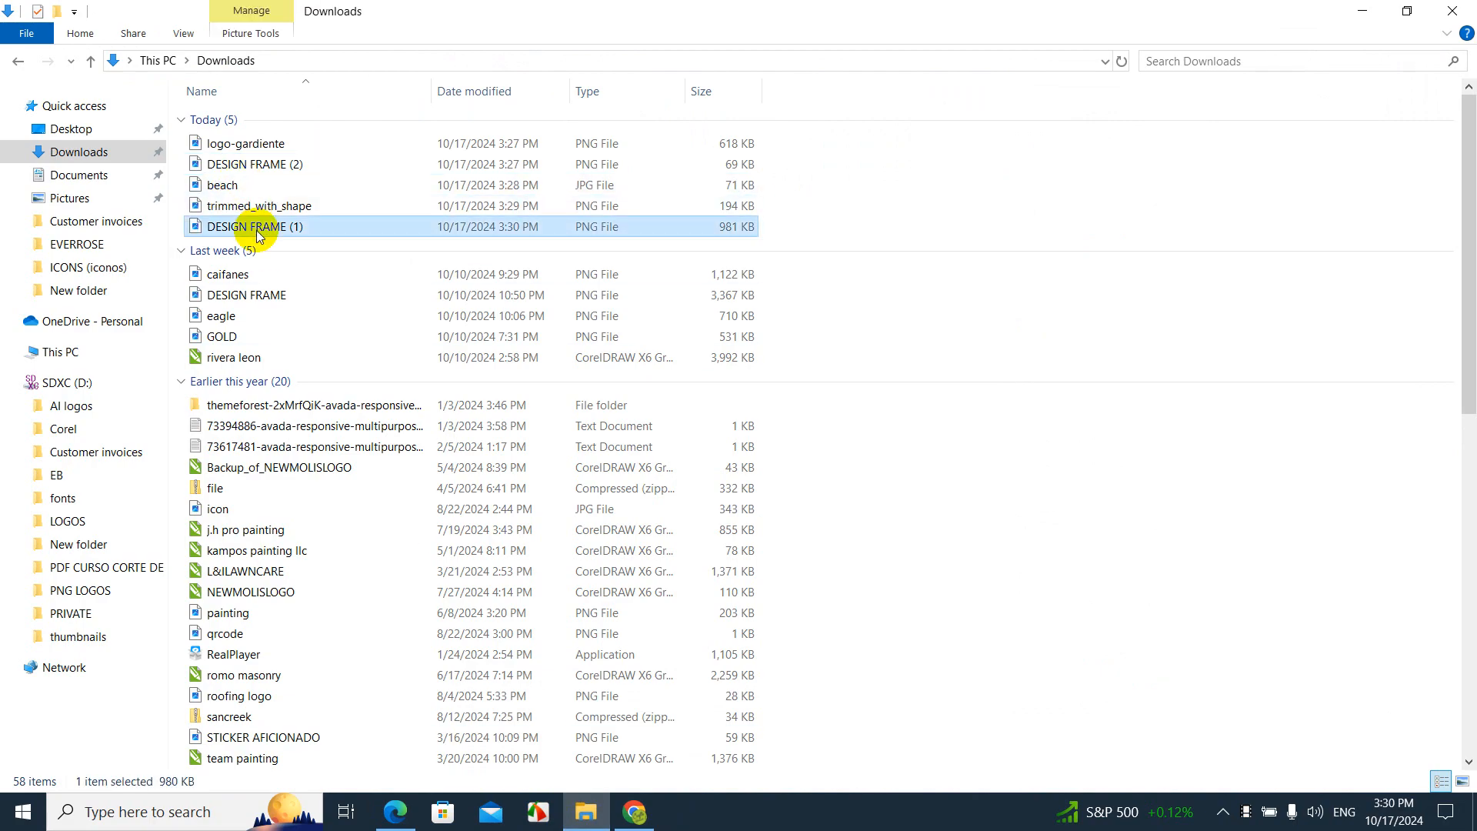
pyautogui.doubleClick(257, 228)
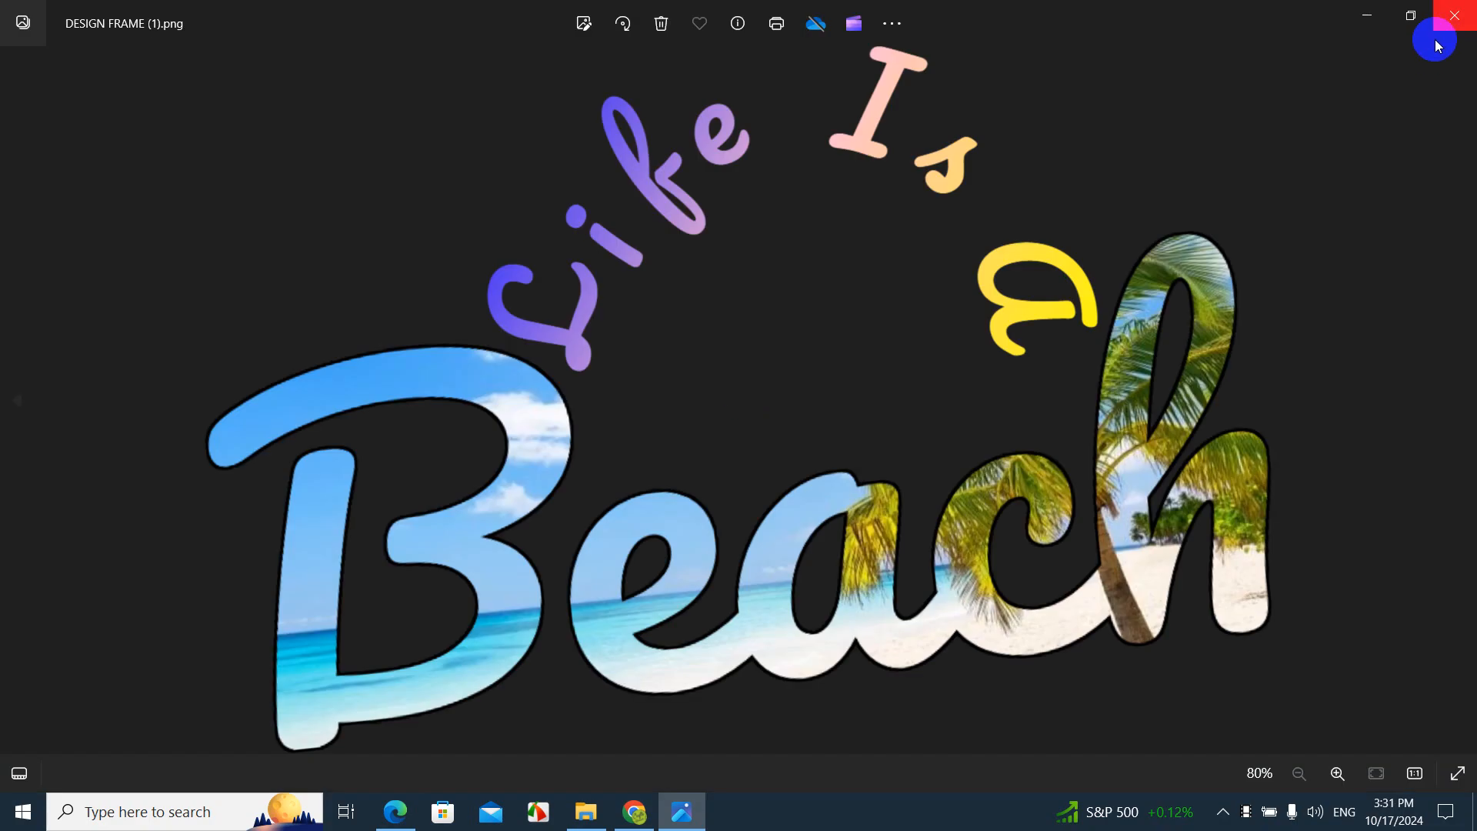
pyautogui.click(1459, 8)
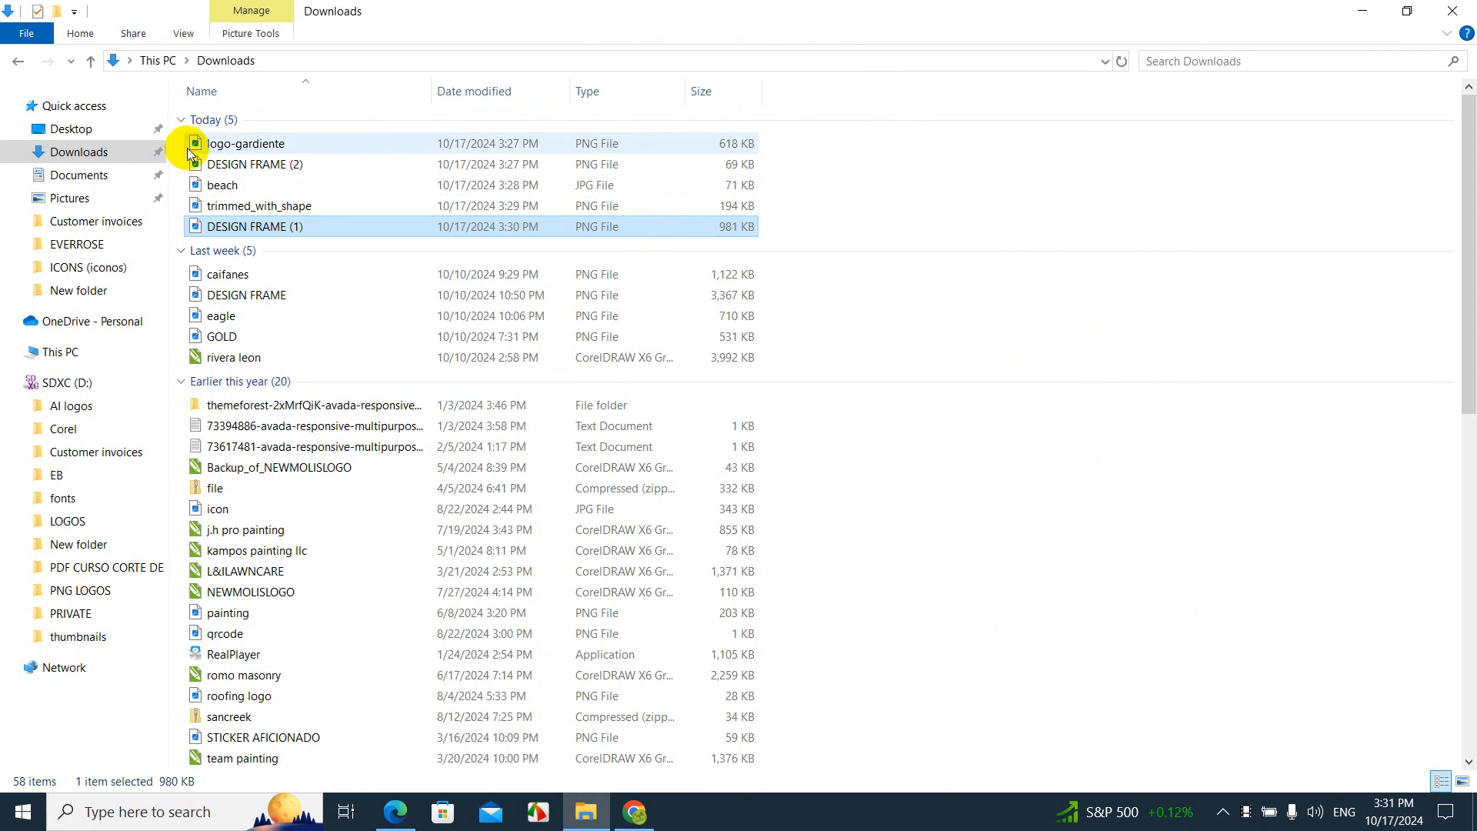
# - Delete the logo-gardiente, DESIGN FRAME (2), beach and trimmed_with_shape files from Downloads
pyautogui.moveTo(185, 145); pyautogui.dragTo(248, 202)
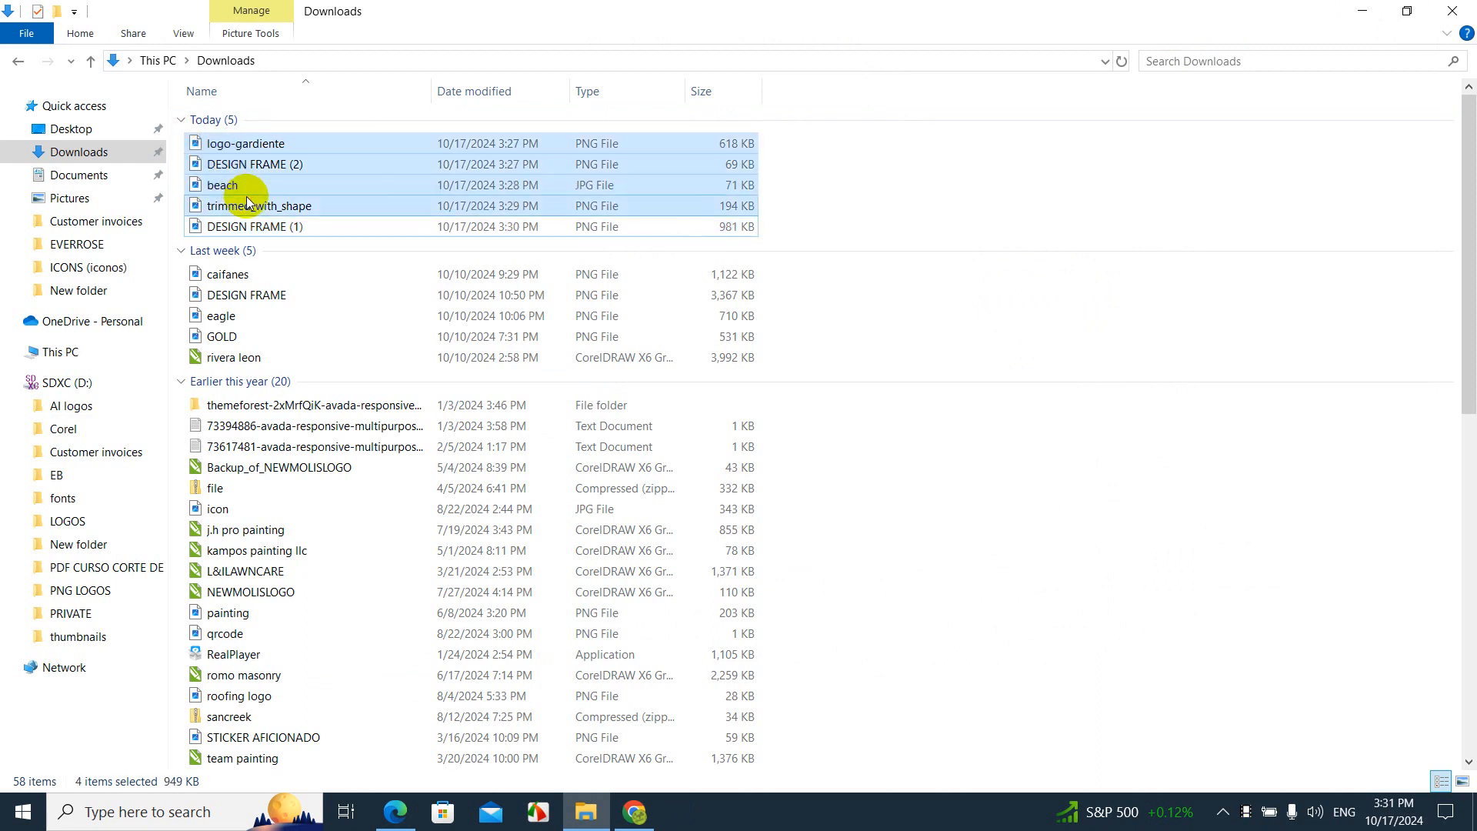
pyautogui.press('Delete')
pyautogui.click(809, 424)
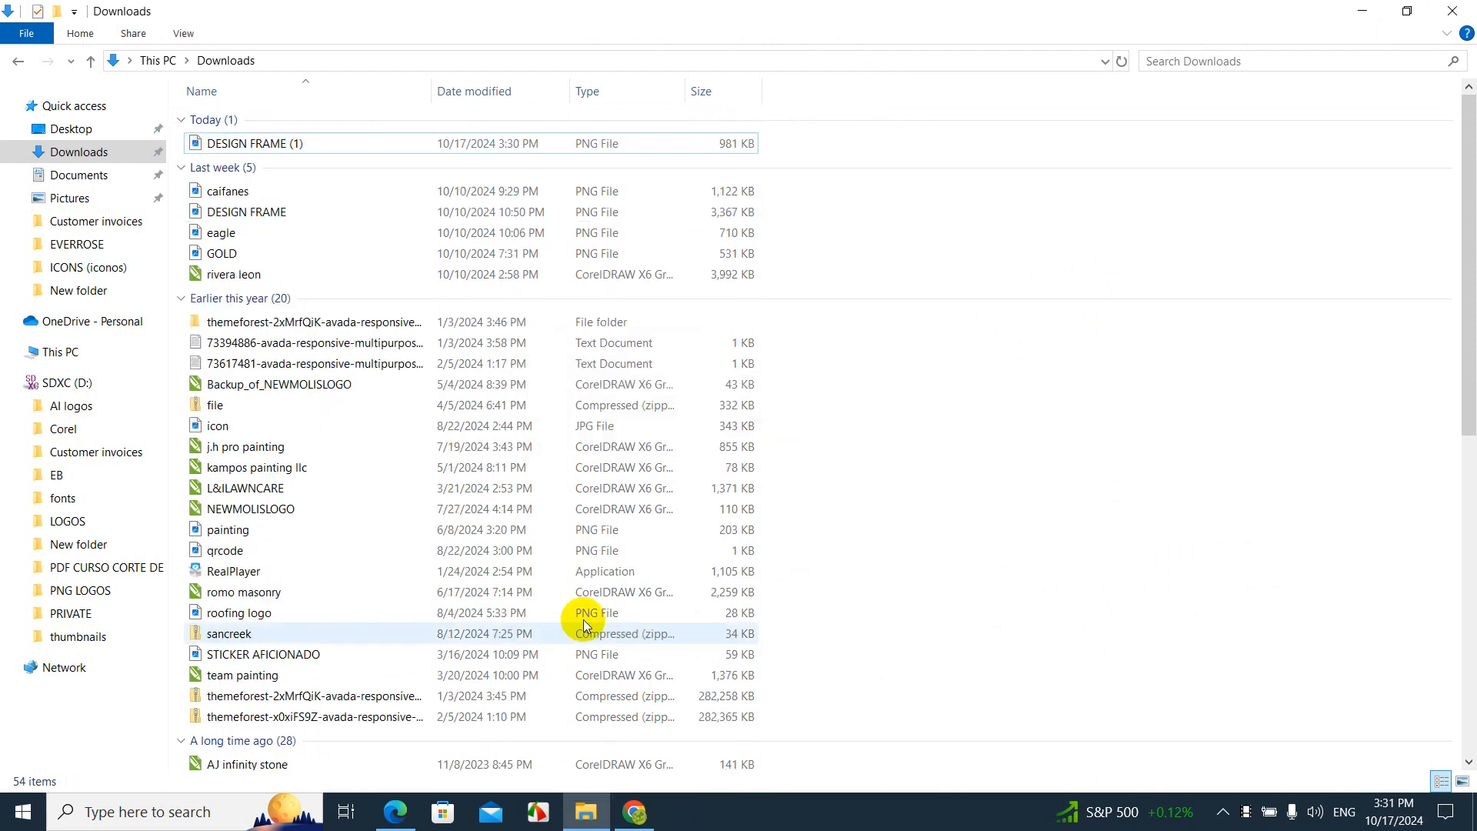
# - Return to Edge, reload the design page and add the white front T-shirt PNG from the desktop's New folder
pyautogui.click(394, 812)
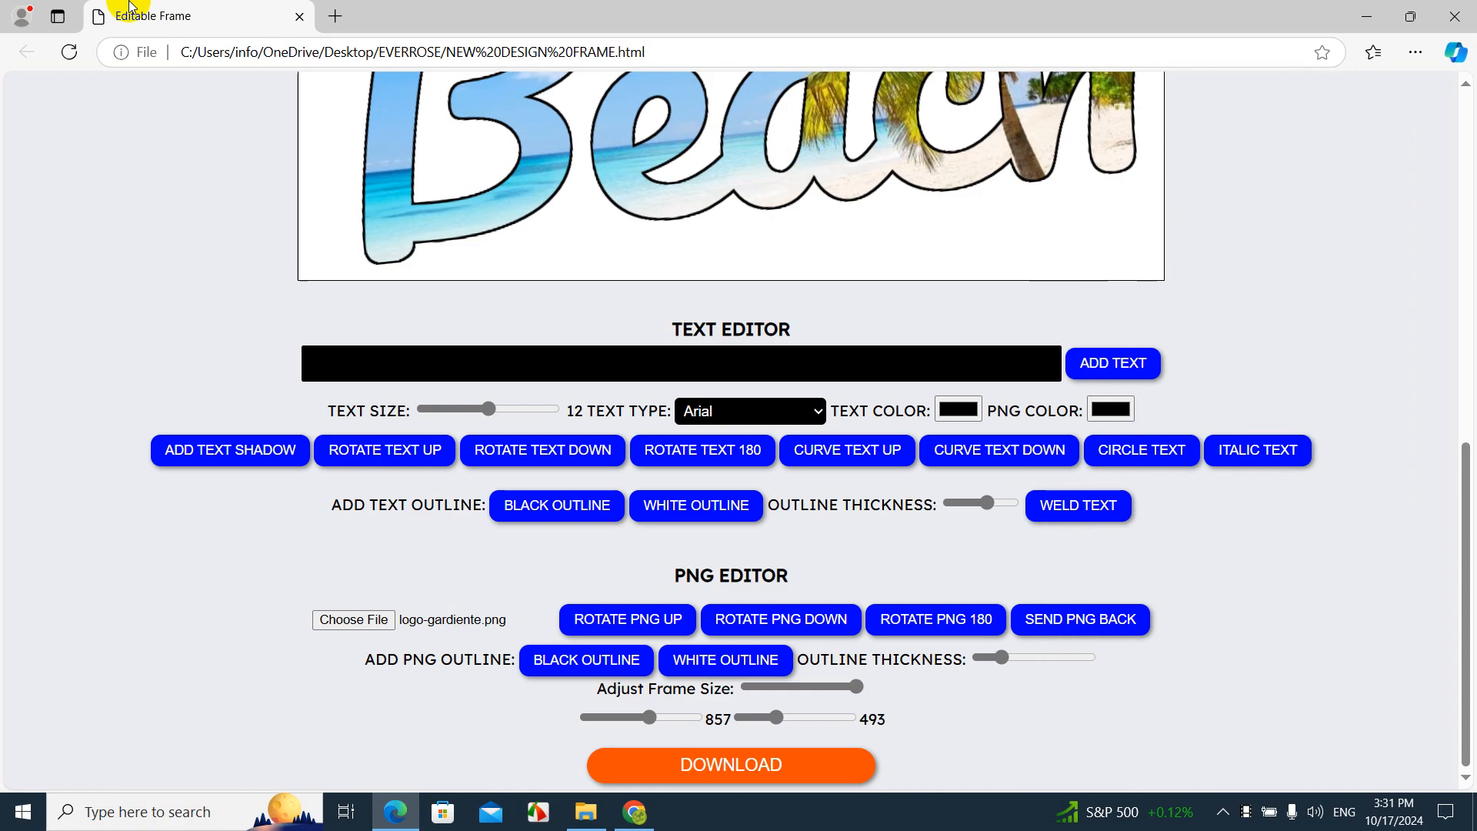
pyautogui.click(69, 54)
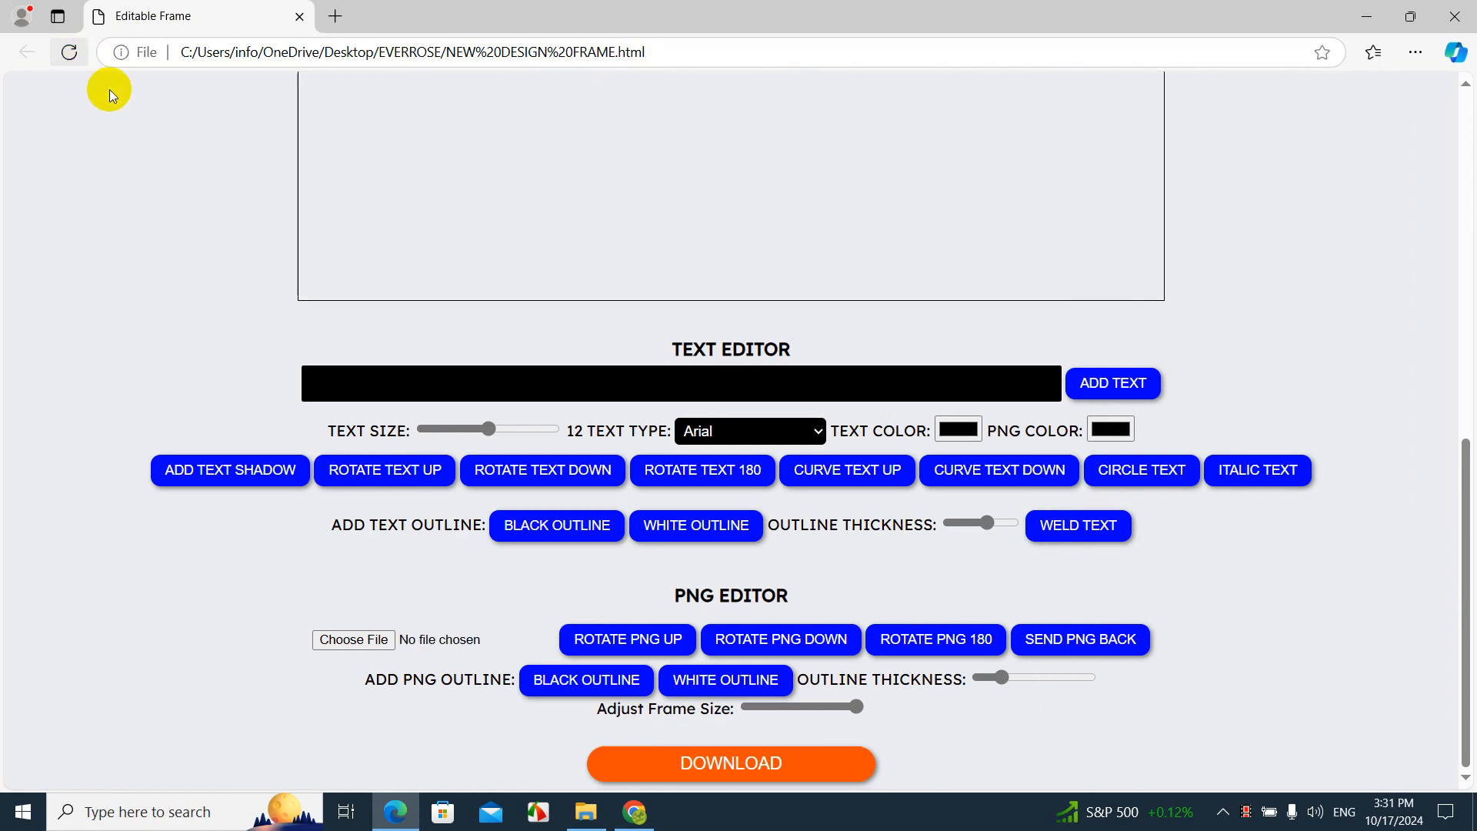
pyautogui.click(383, 641)
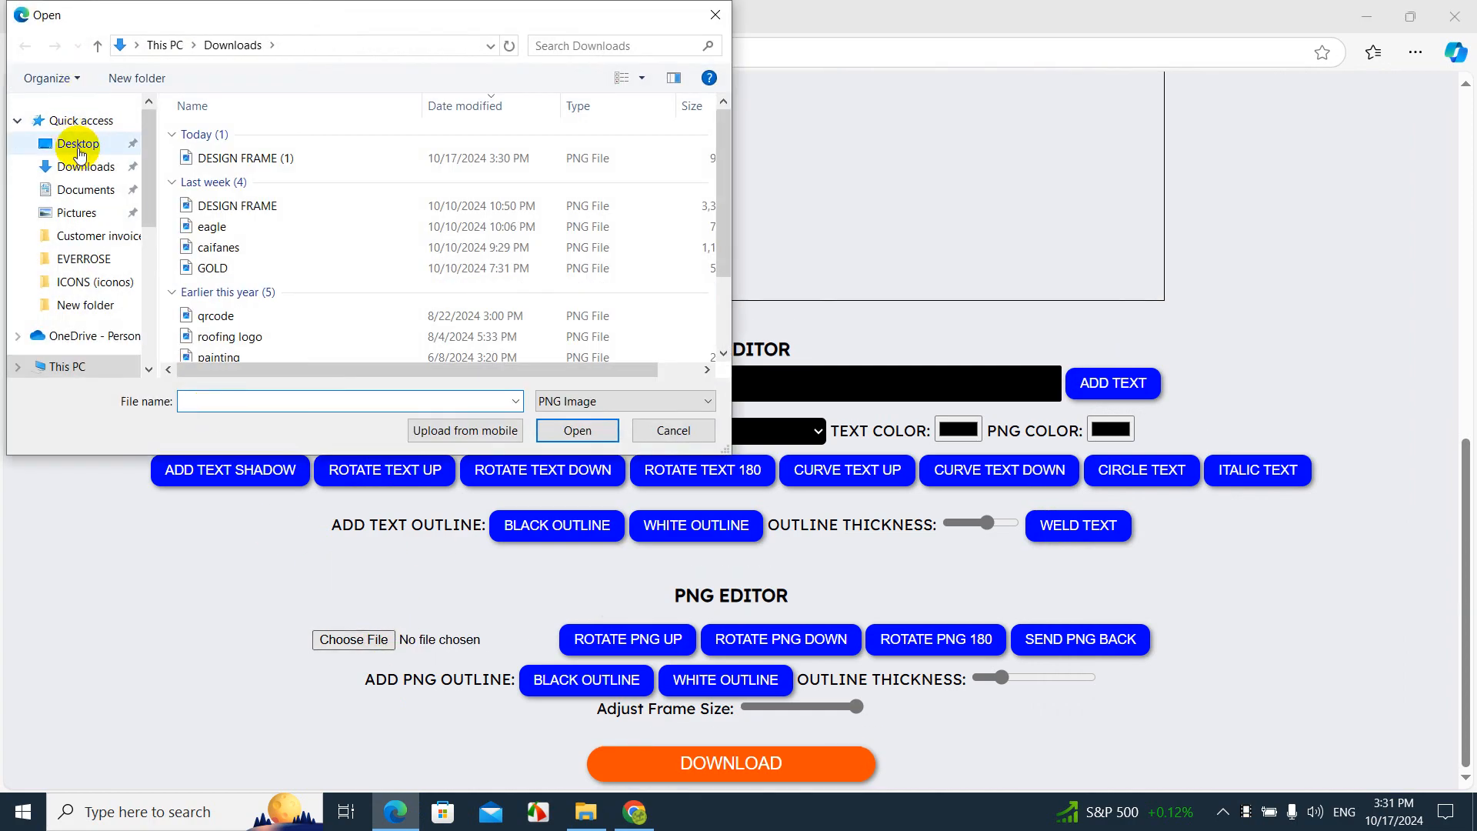
pyautogui.click(78, 145)
pyautogui.doubleClick(339, 158)
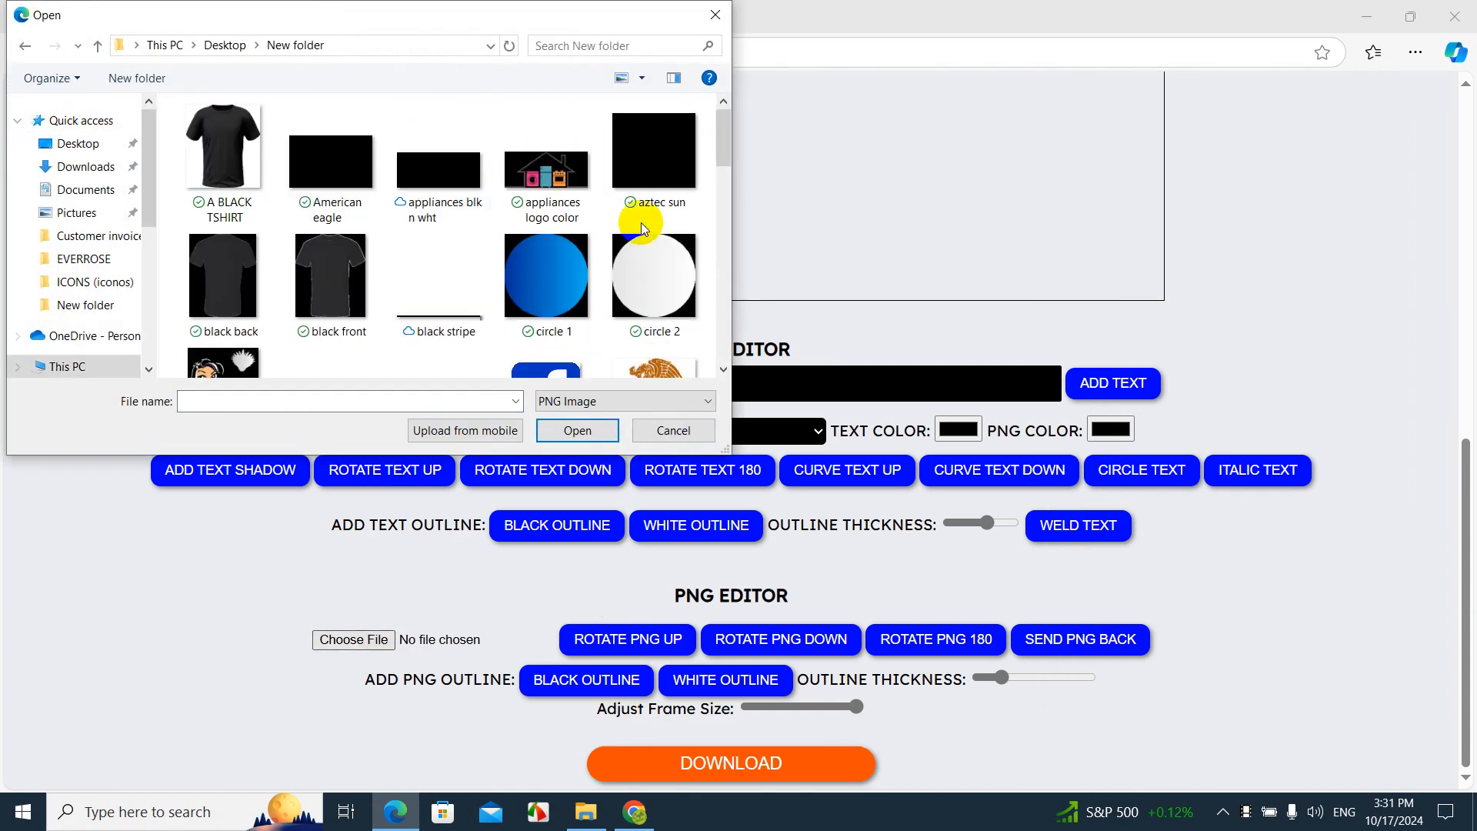
pyautogui.scroll(-3, 554, 230)
pyautogui.scroll(-10, 554, 229)
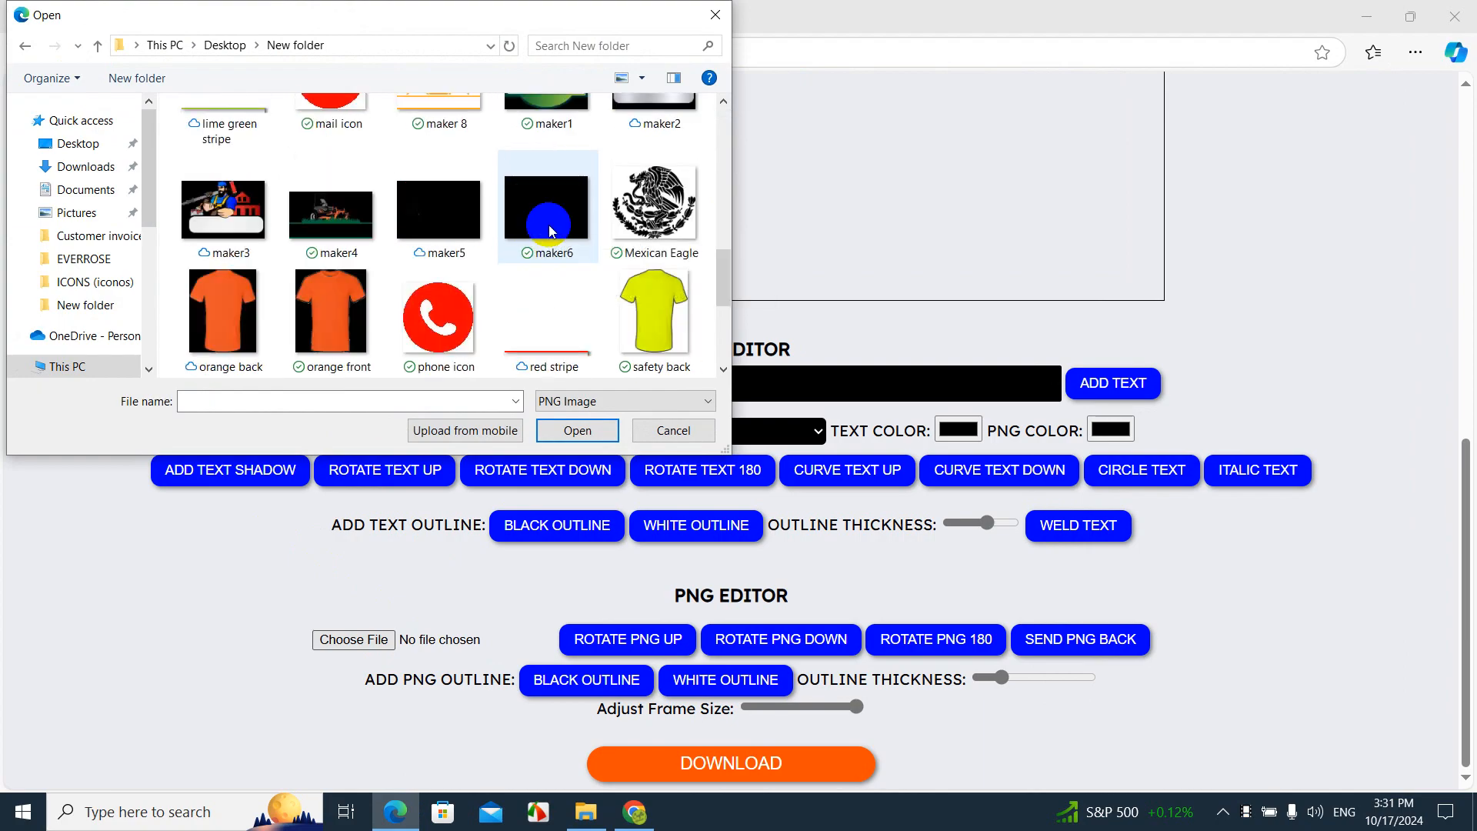
pyautogui.doubleClick(206, 315)
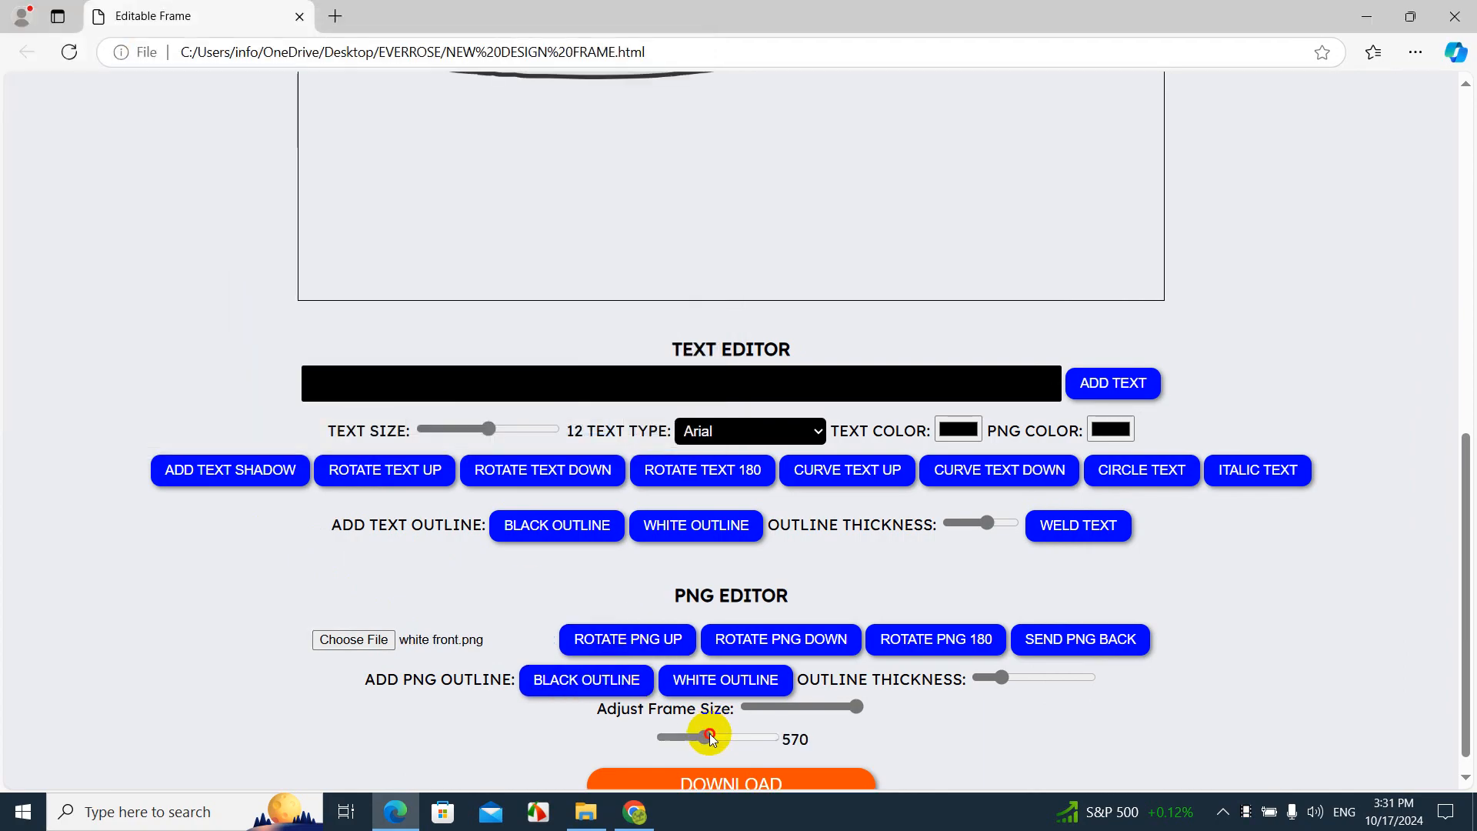
# - Enlarge the white T-shirt PNG to a size of 751 and center it horizontally in the frame
pyautogui.moveTo(709, 737); pyautogui.dragTo(719, 744)
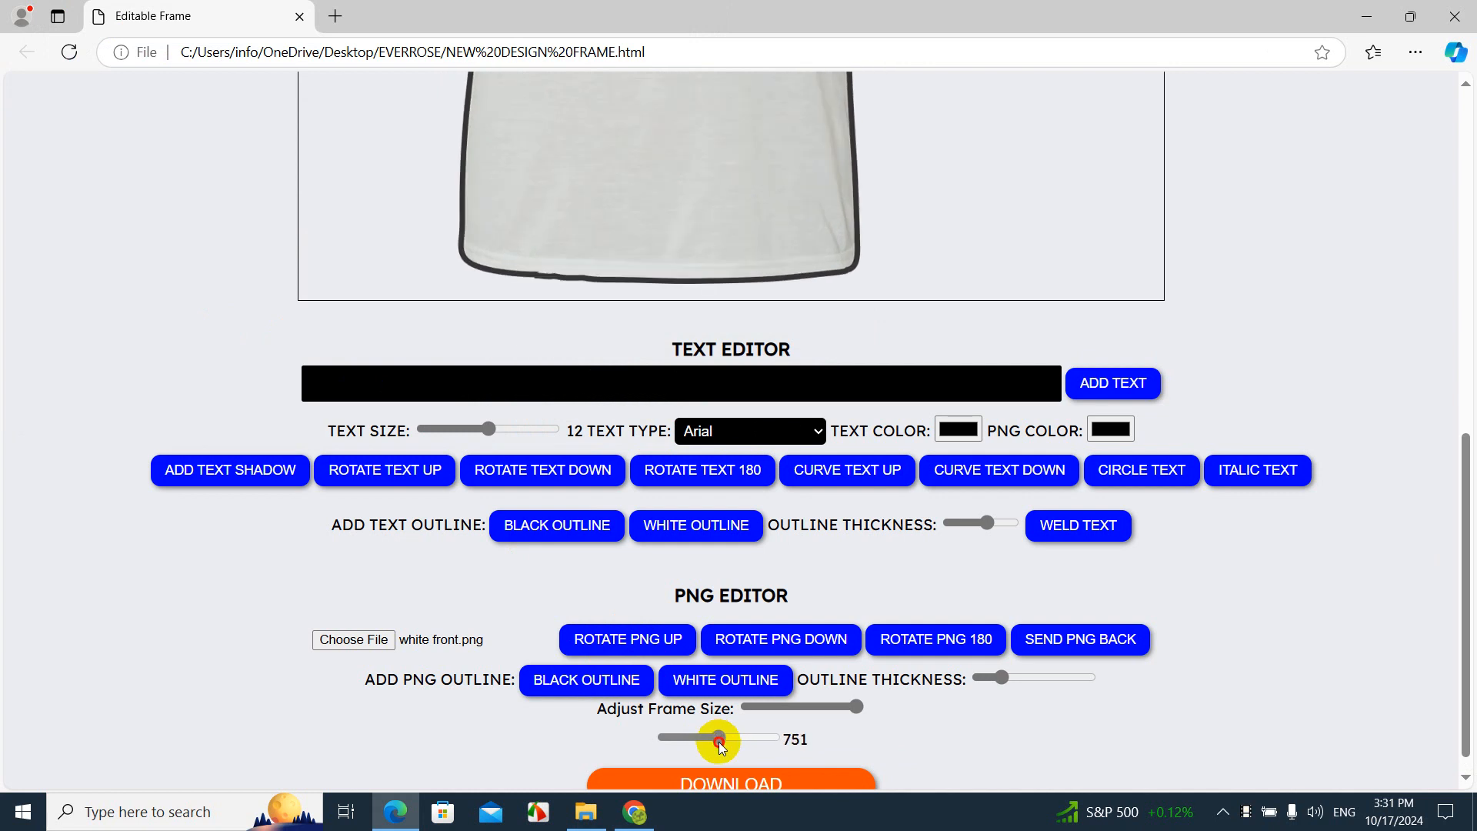
pyautogui.scroll(10, 723, 580)
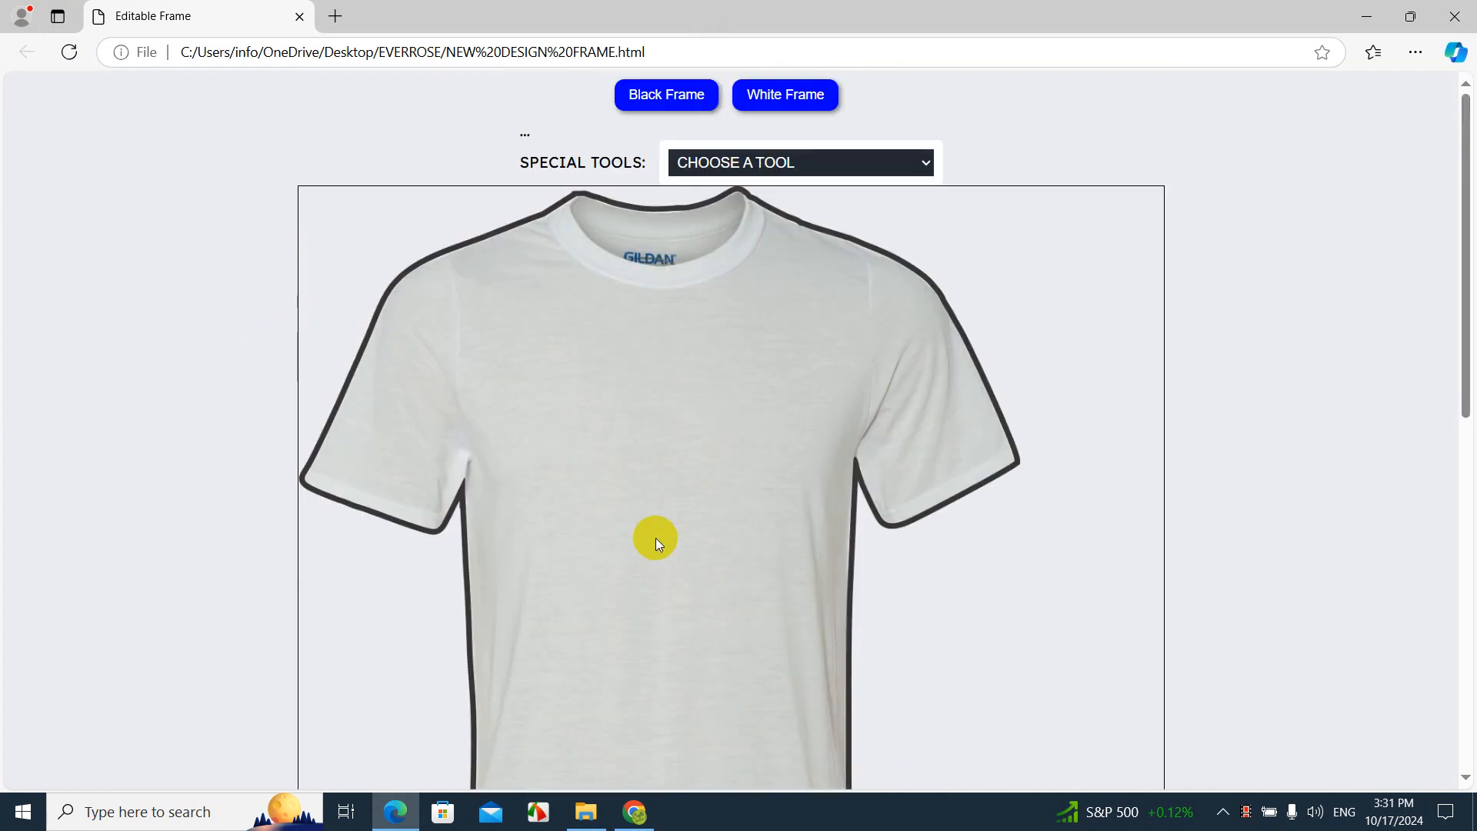
pyautogui.click(723, 538)
pyautogui.moveTo(722, 538); pyautogui.dragTo(723, 536)
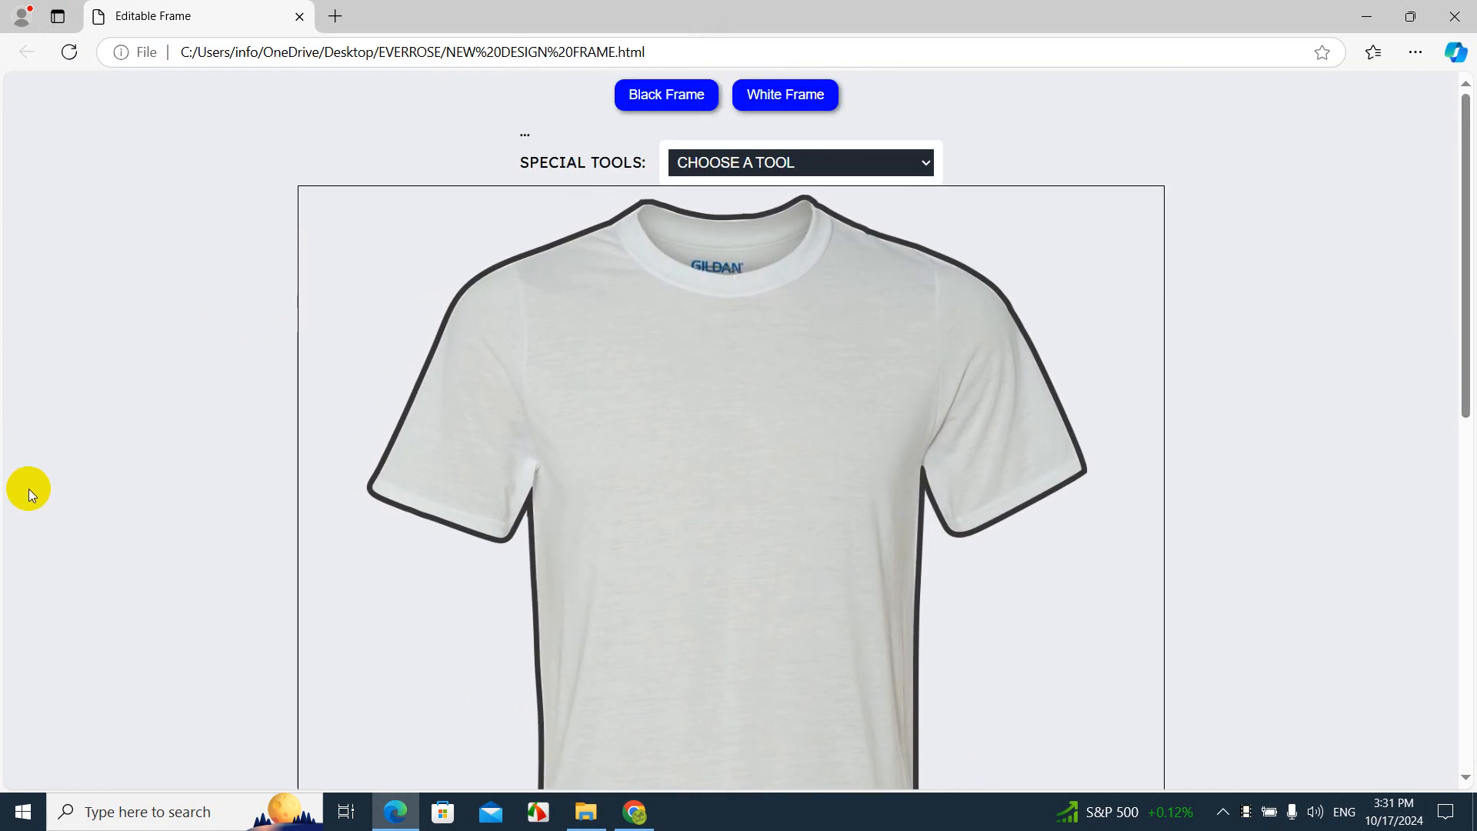
# - Add the DESIGN FRAME (1) PNG from Downloads to the T-shirt design
pyautogui.scroll(-10, 30, 493)
pyautogui.click(343, 622)
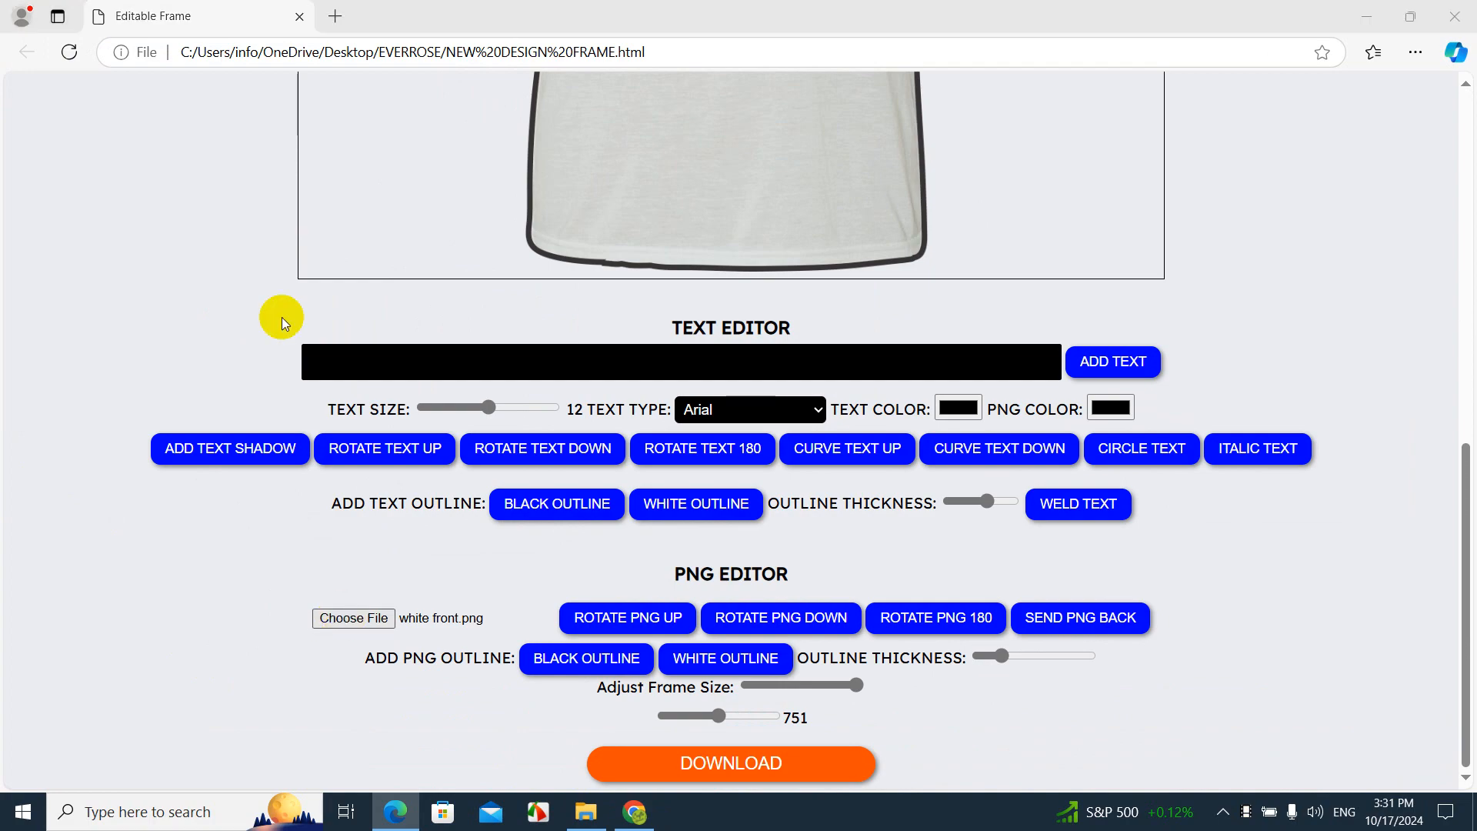
pyautogui.click(86, 168)
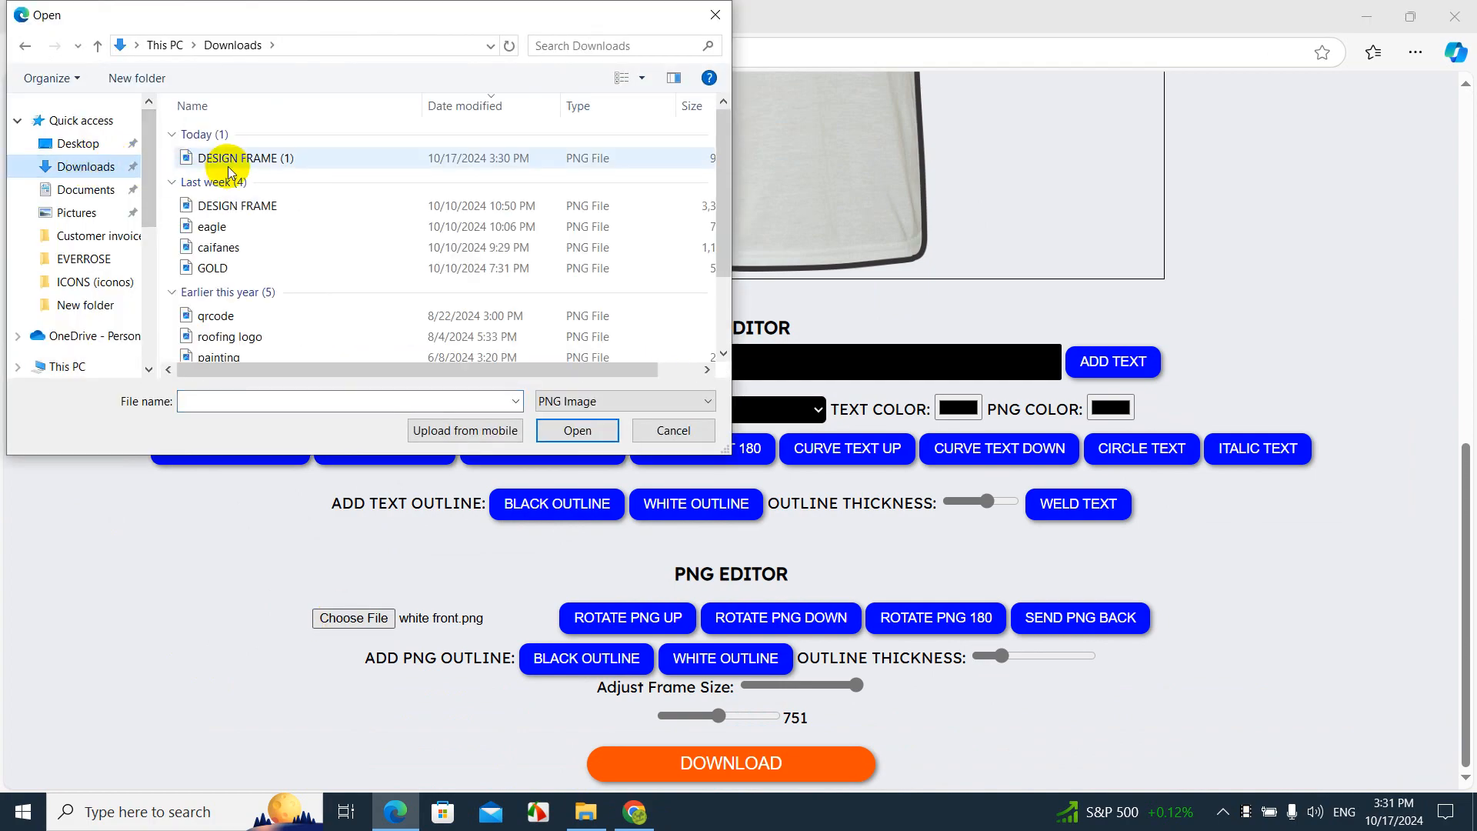
pyautogui.doubleClick(224, 150)
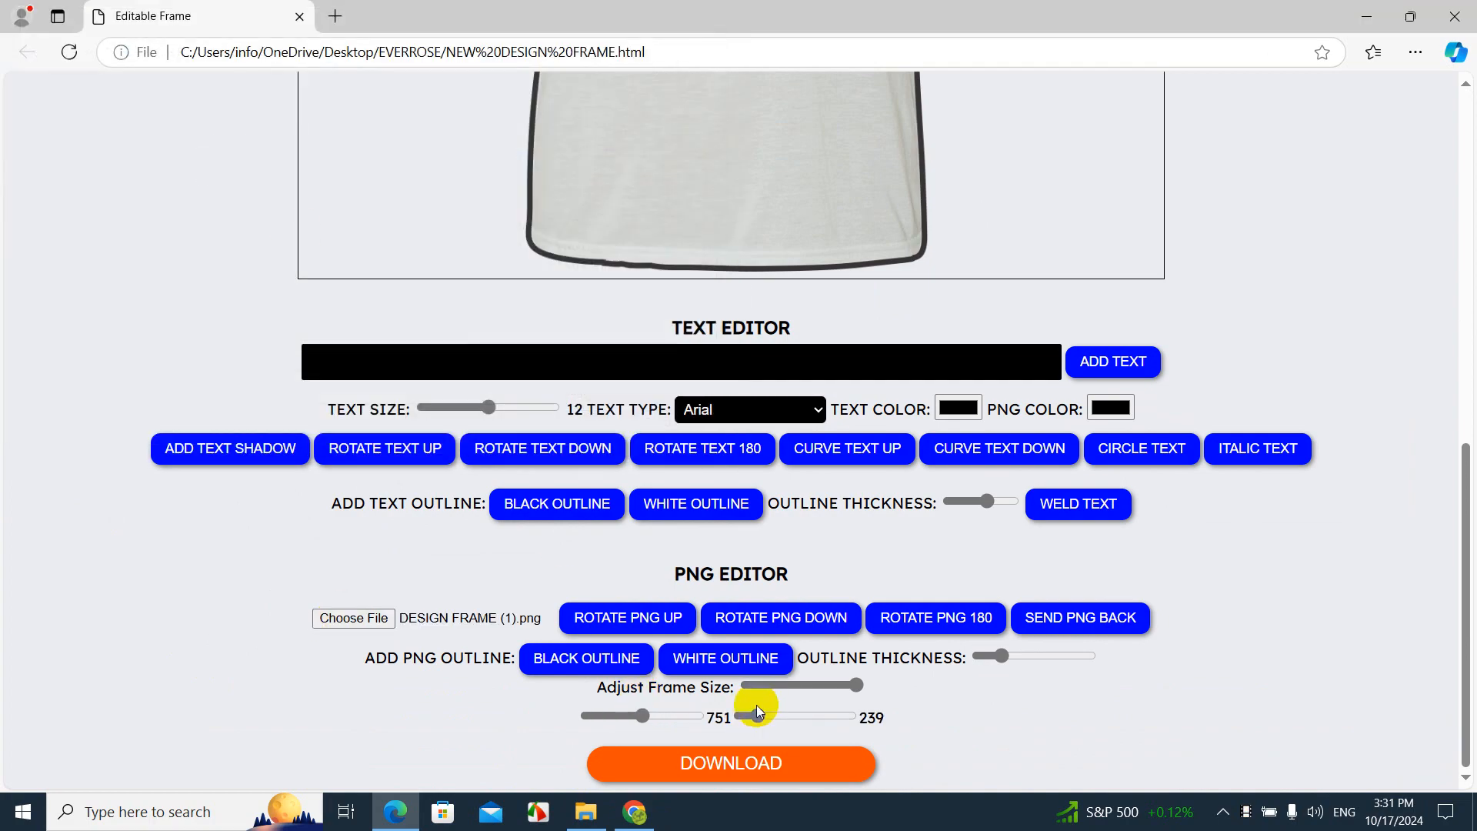
# - Enlarge the Life Is A Beach PNG and position it centered on the white T-shirt's chest
pyautogui.scroll(8, 693, 685)
pyautogui.scroll(-8, 528, 463)
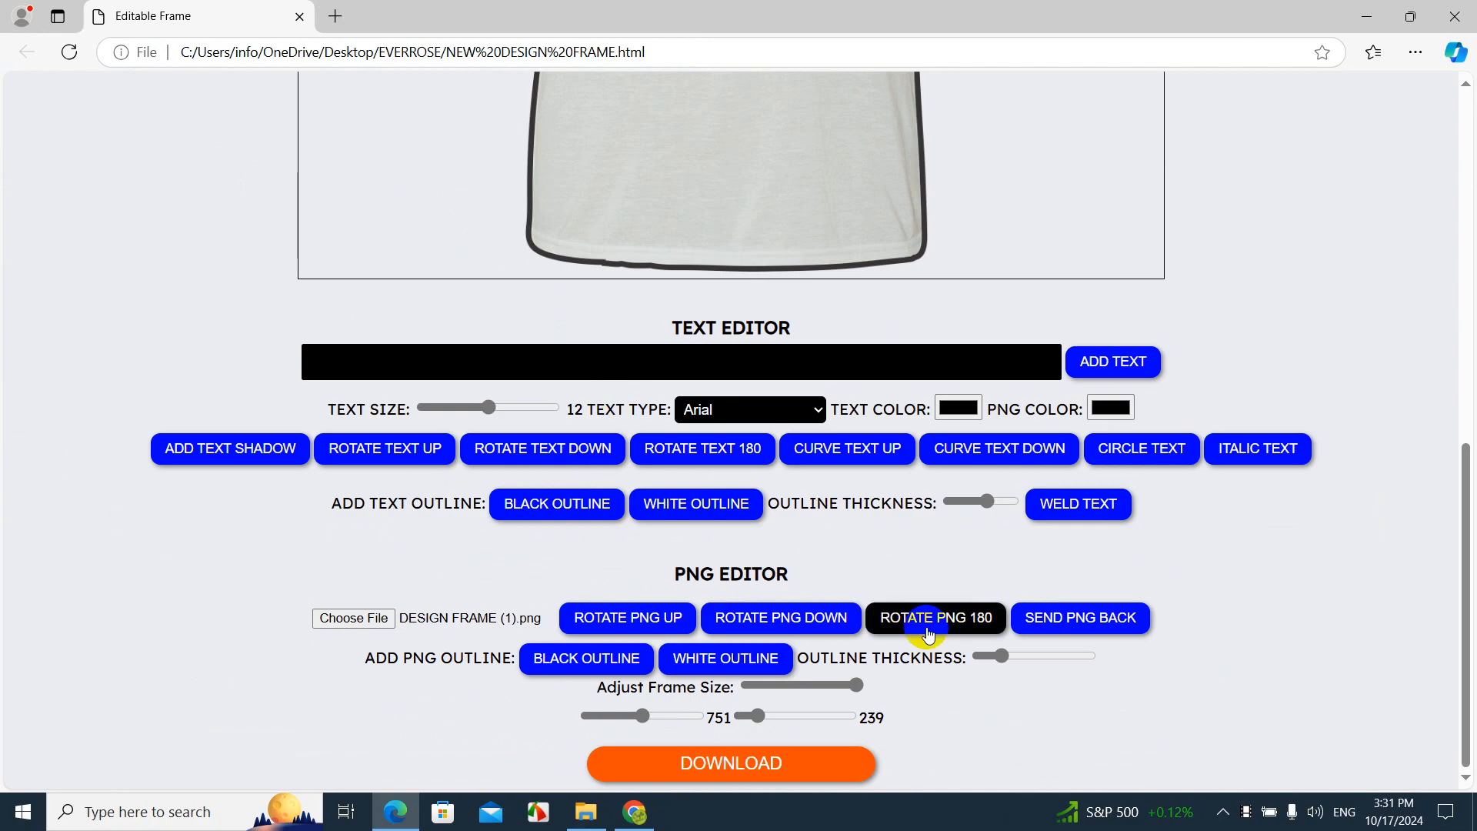
pyautogui.click(766, 717)
pyautogui.scroll(8, 505, 600)
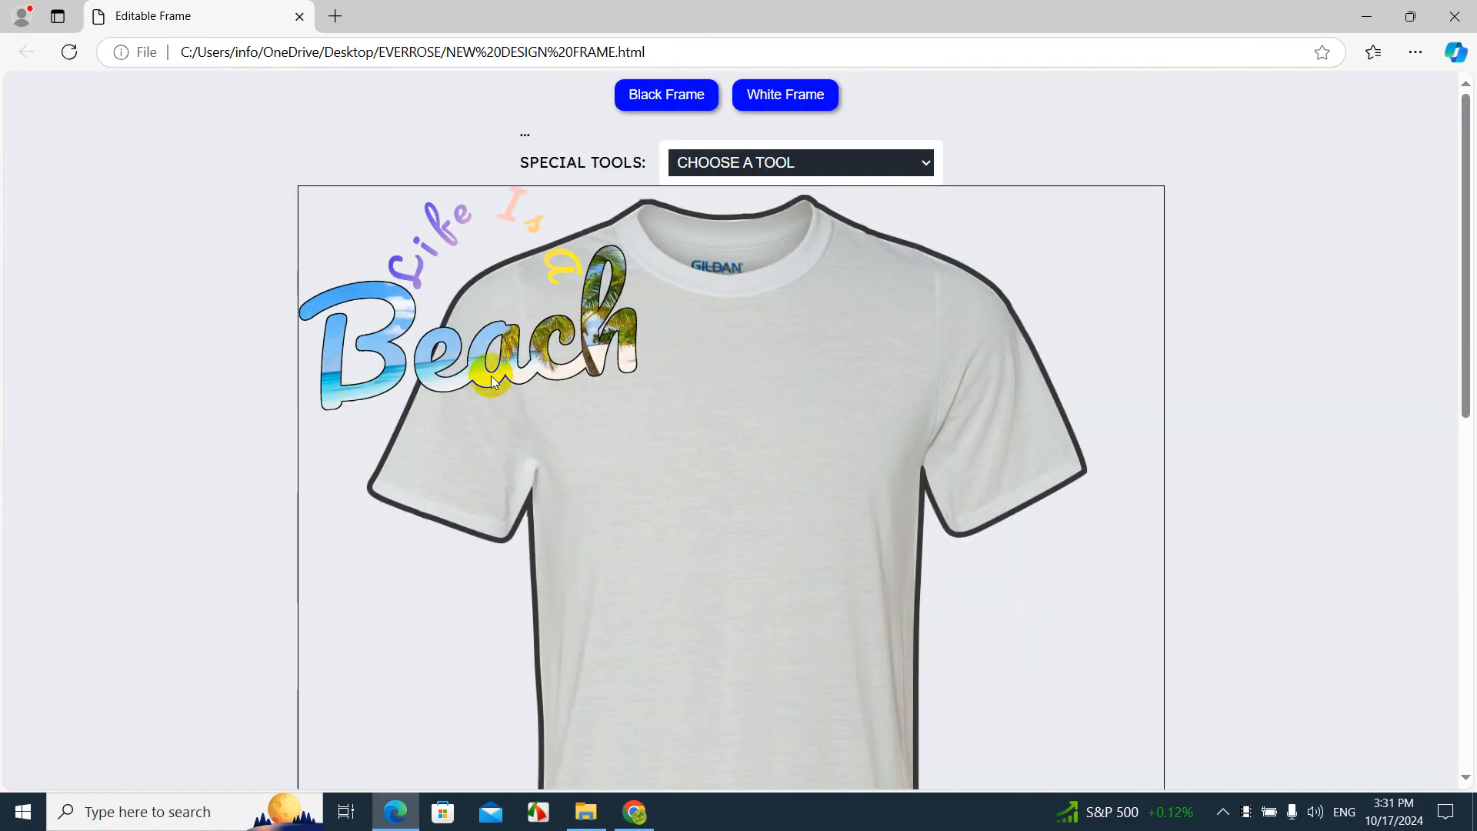
pyautogui.moveTo(479, 361); pyautogui.dragTo(729, 511)
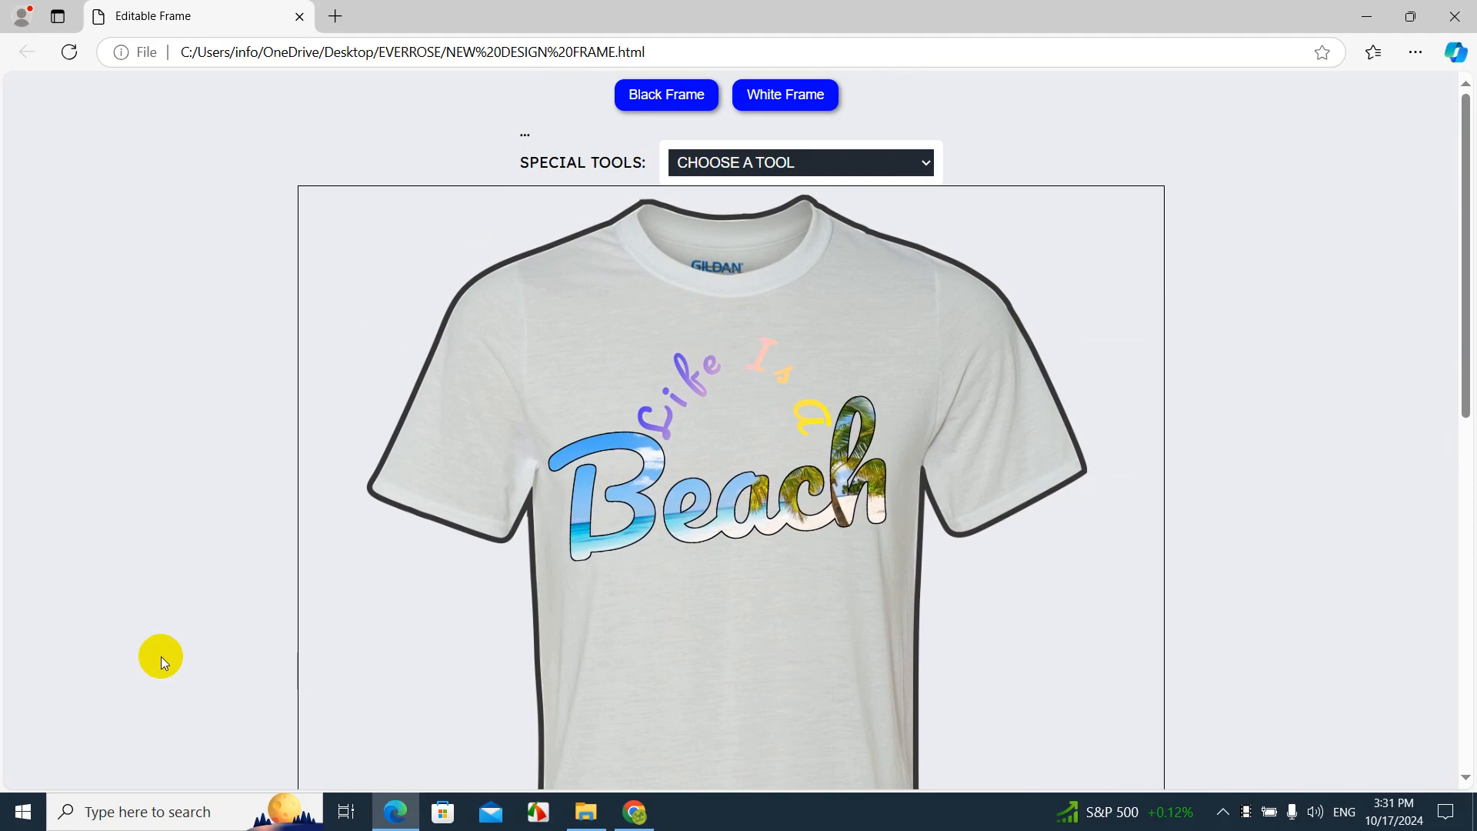
# - Reload the design page and add the A BLACK TSHIRT PNG from the desktop's New folder
pyautogui.click(64, 52)
pyautogui.scroll(-8, 172, 297)
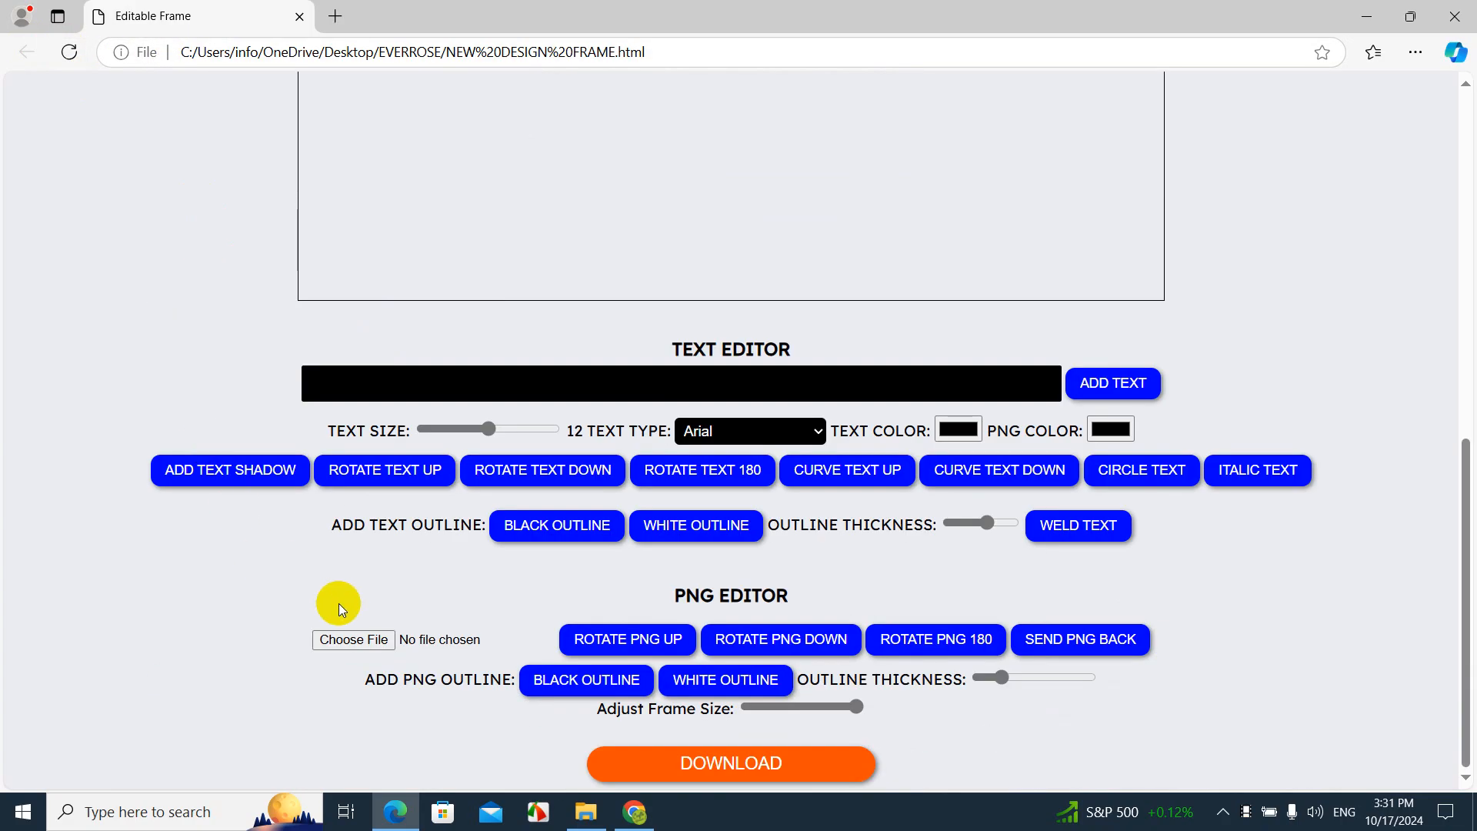
pyautogui.click(348, 638)
pyautogui.click(77, 143)
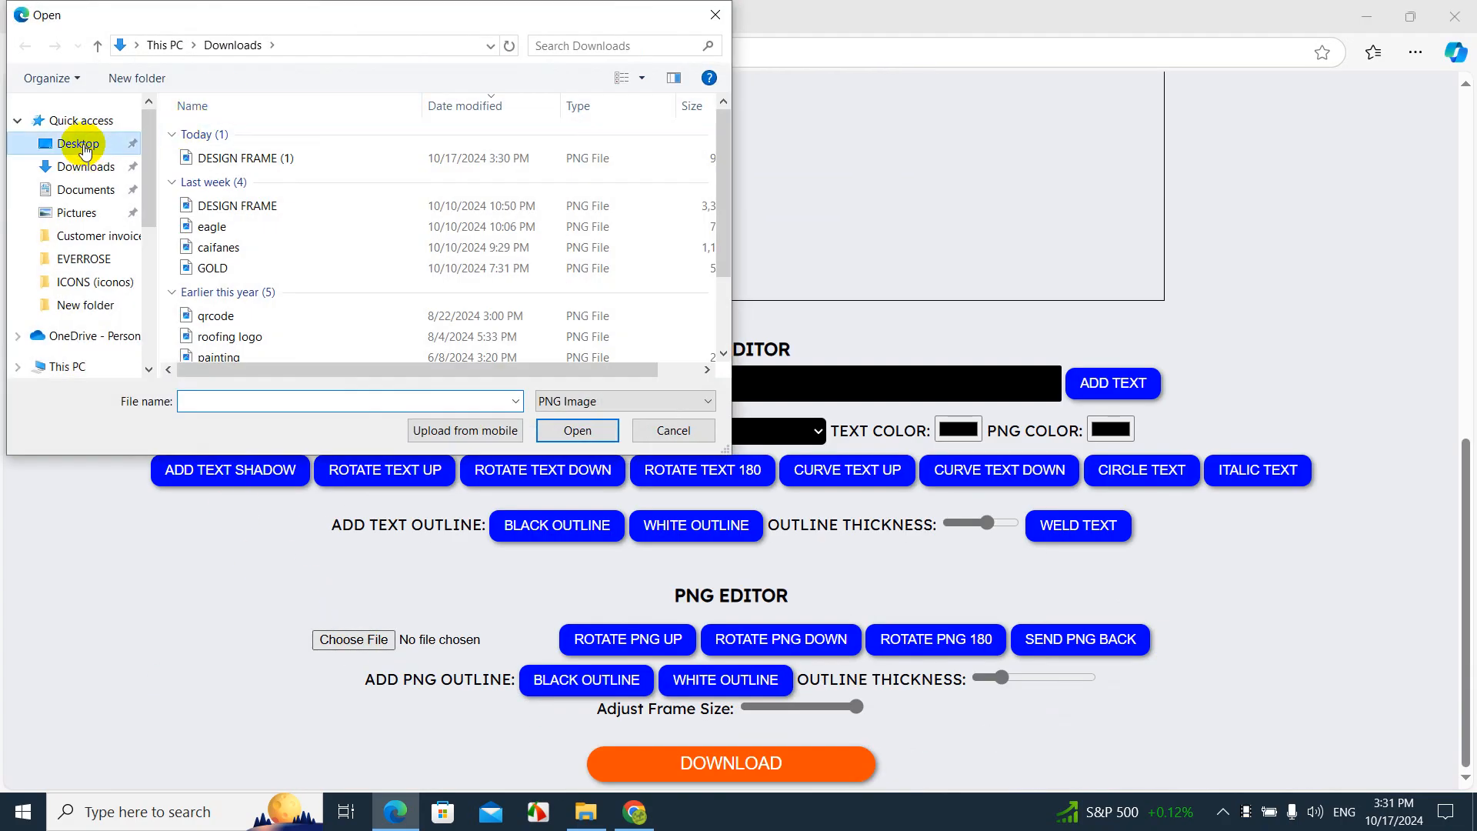
pyautogui.doubleClick(315, 165)
pyautogui.doubleClick(207, 158)
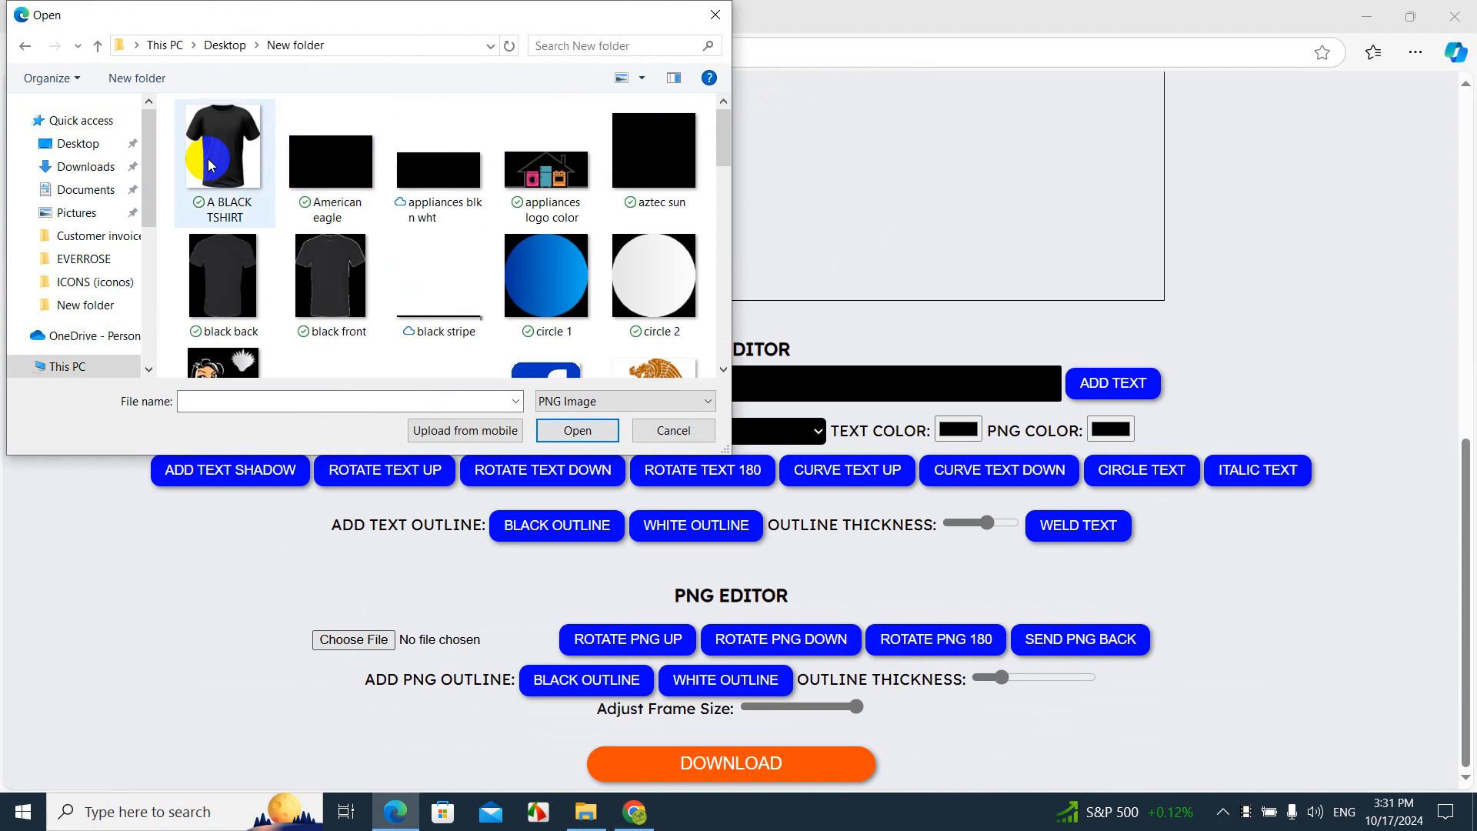
# - Enlarge the black T-shirt PNG to a size of 780 and center it horizontally in the frame
pyautogui.moveTo(705, 736); pyautogui.dragTo(722, 749)
pyautogui.scroll(10, 608, 493)
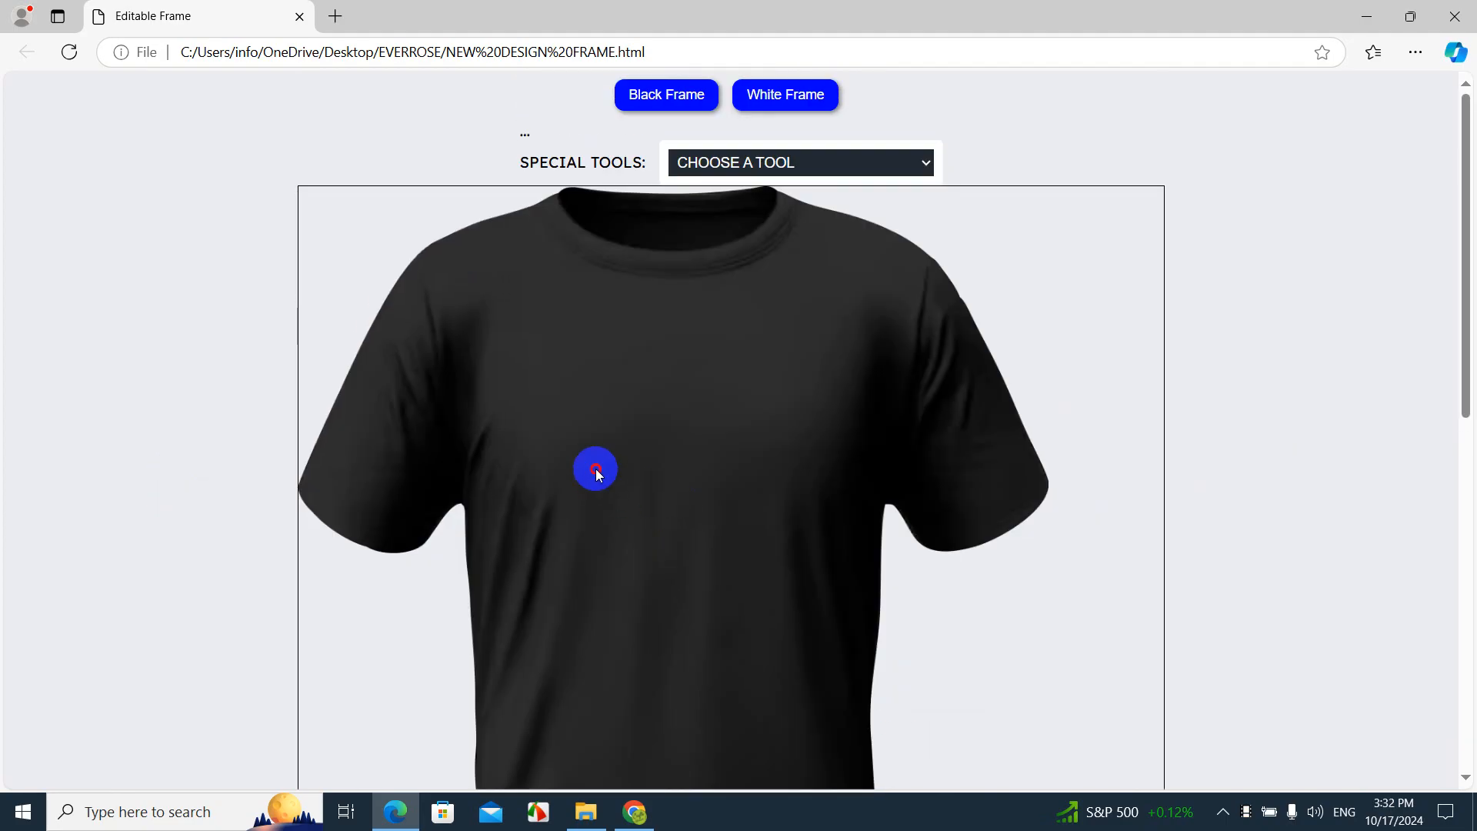
pyautogui.scroll(-10, 637, 480)
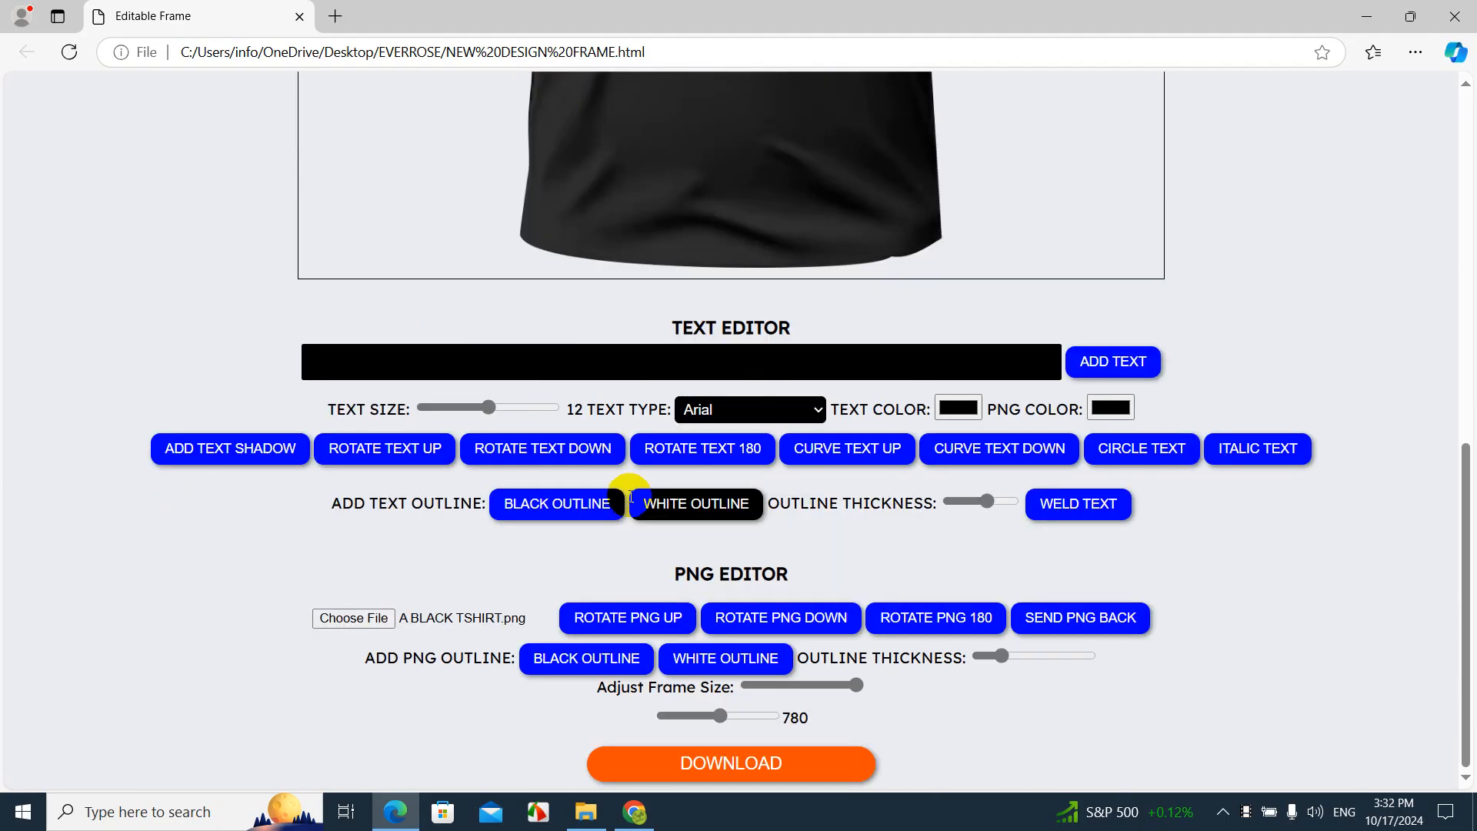
# - Add the DESIGN FRAME (1) PNG from Downloads on top of the black T-shirt
pyautogui.click(331, 622)
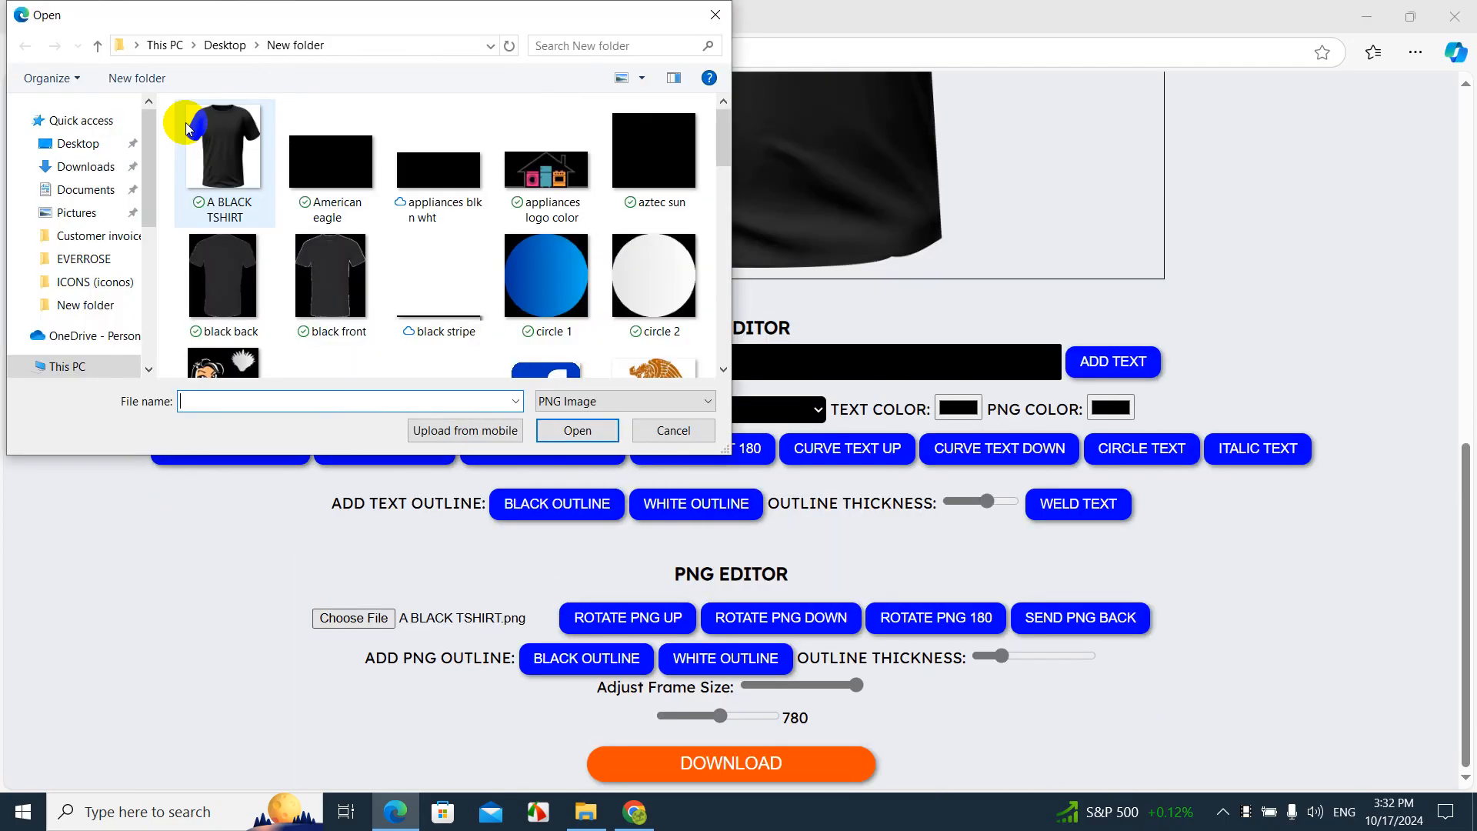
pyautogui.click(91, 166)
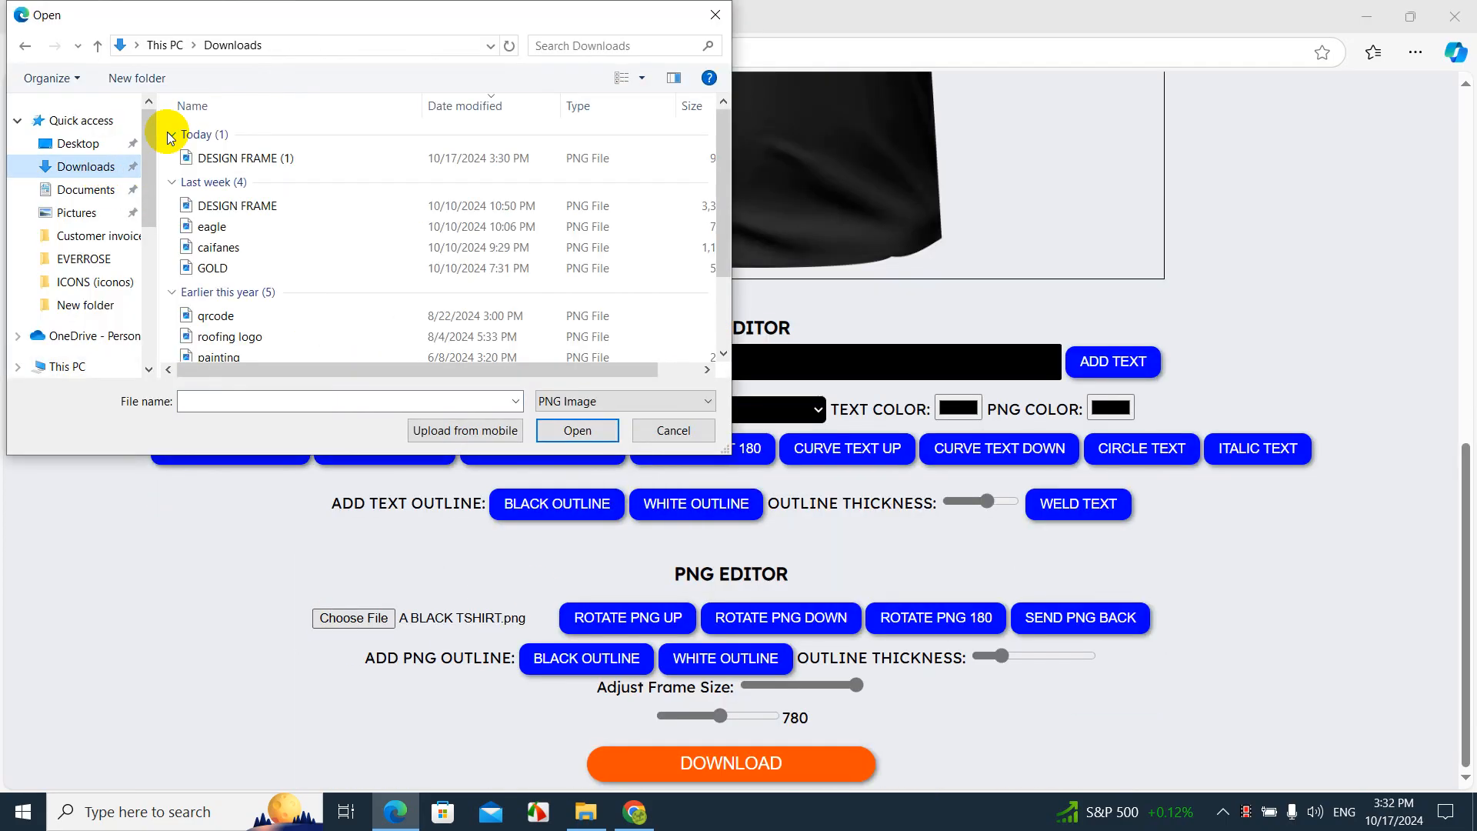
pyautogui.doubleClick(240, 160)
# - Enlarge the Life Is A Beach PNG to a size of 387 and center it on the black T-shirt's chest
pyautogui.click(774, 717)
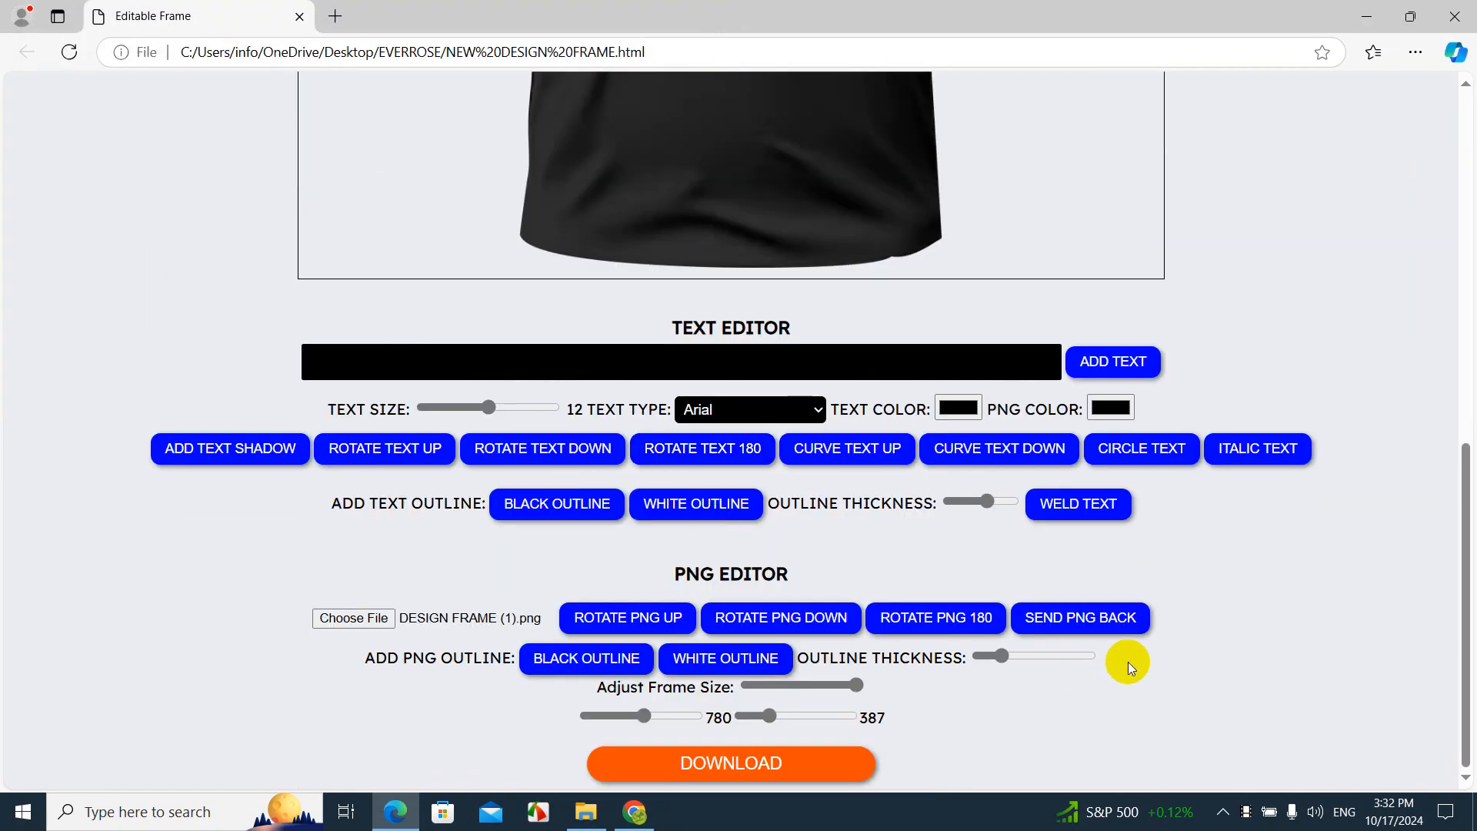
pyautogui.scroll(10, 777, 556)
pyautogui.moveTo(536, 400); pyautogui.dragTo(737, 514)
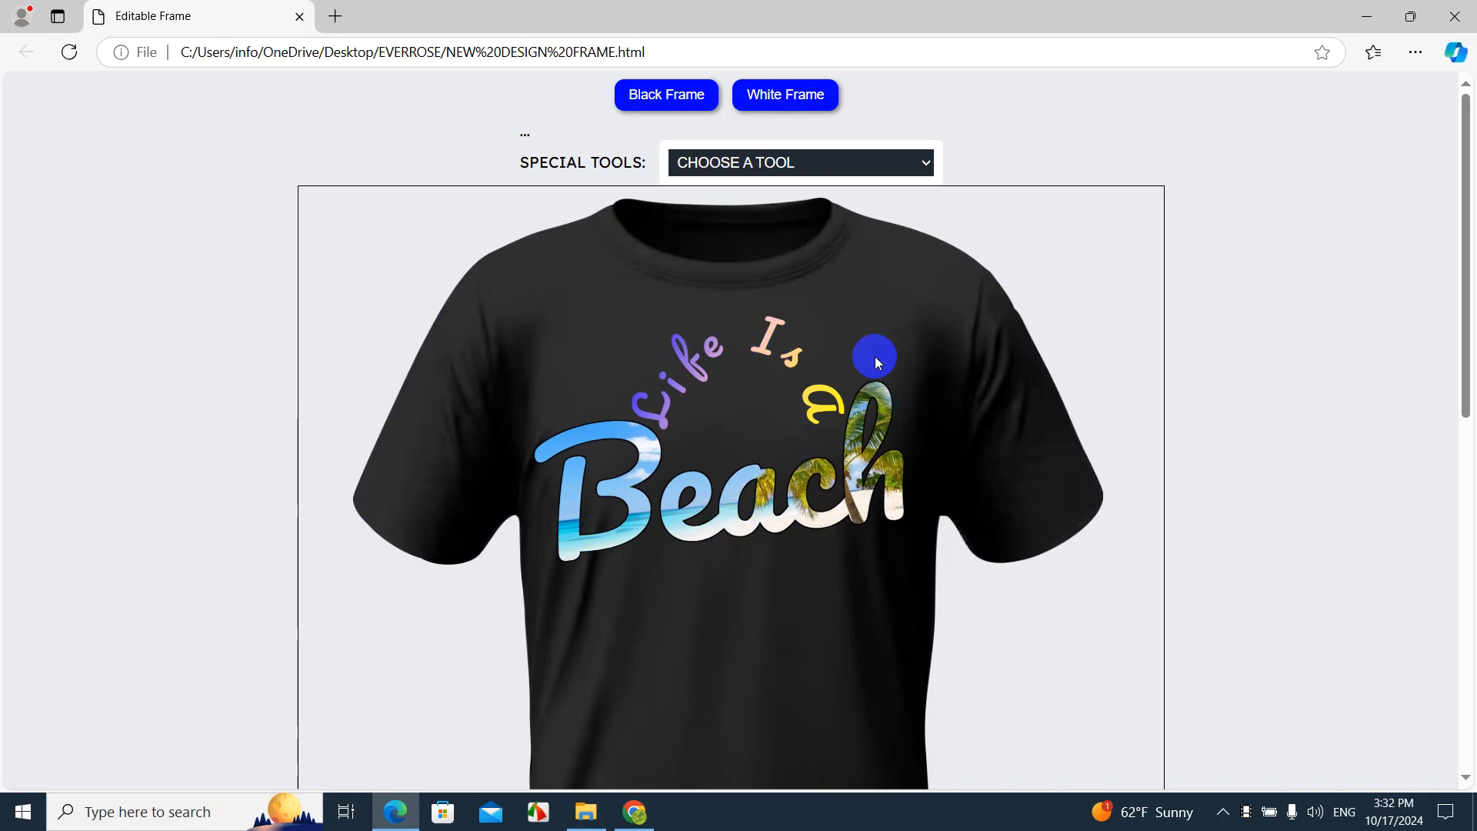
pyautogui.click(1040, 568)
pyautogui.click(788, 508)
pyautogui.moveTo(796, 509); pyautogui.dragTo(800, 515)
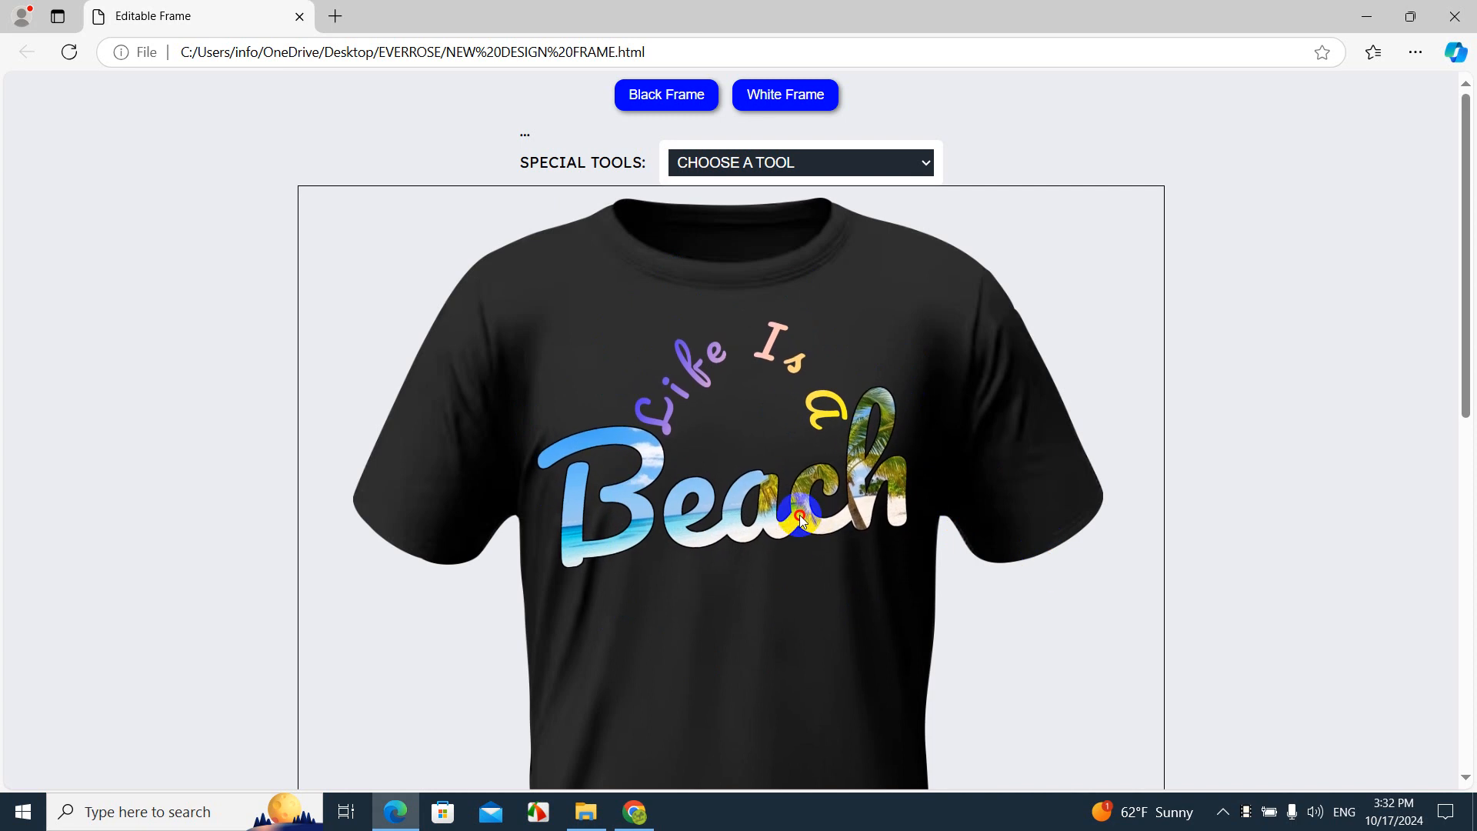
# - Download the finished black T-shirt mockup and dismiss the downloads pop-up
pyautogui.scroll(-5, 805, 531)
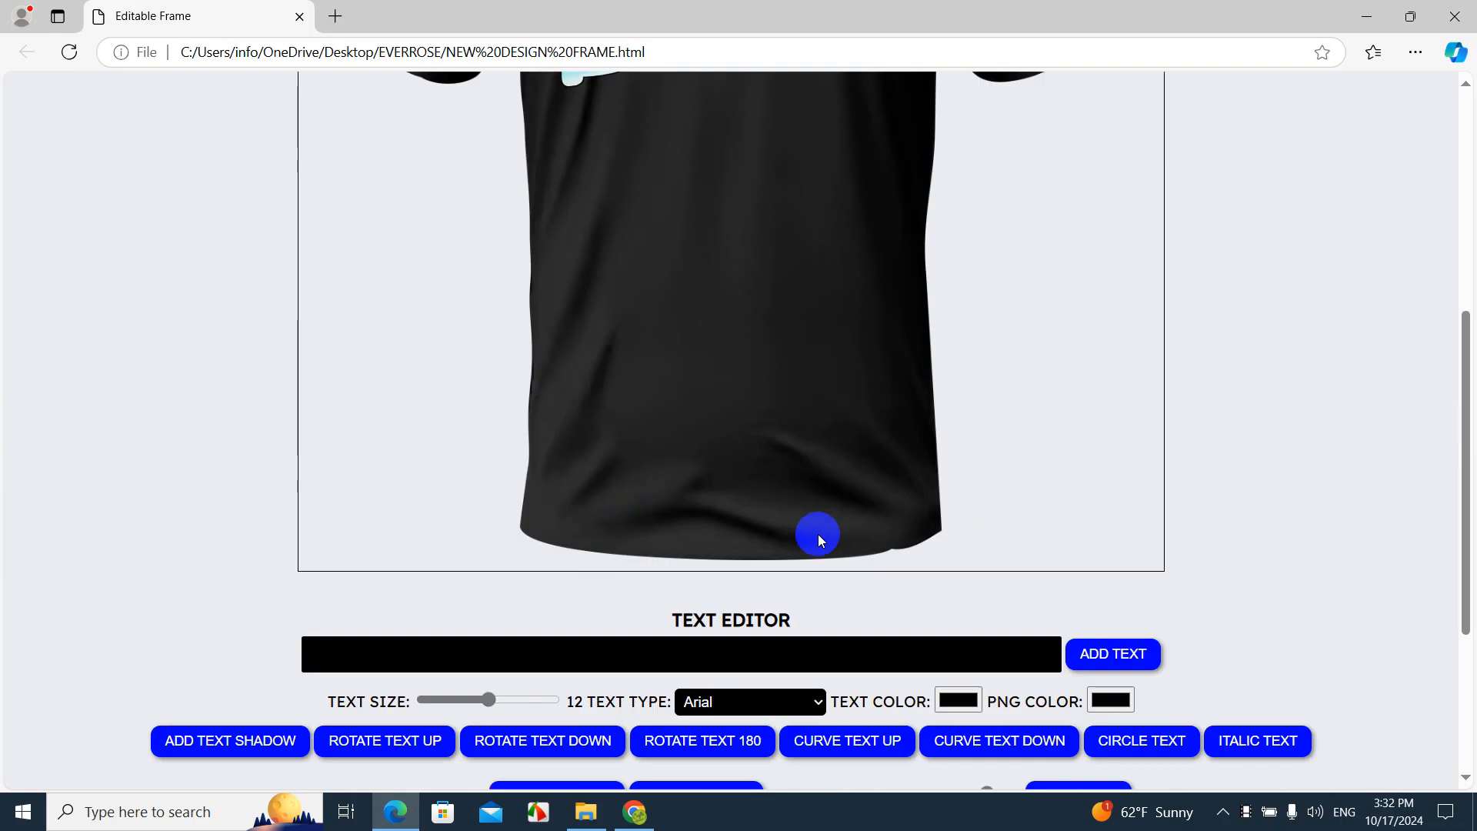
pyautogui.scroll(5, 819, 534)
pyautogui.scroll(-8, 992, 454)
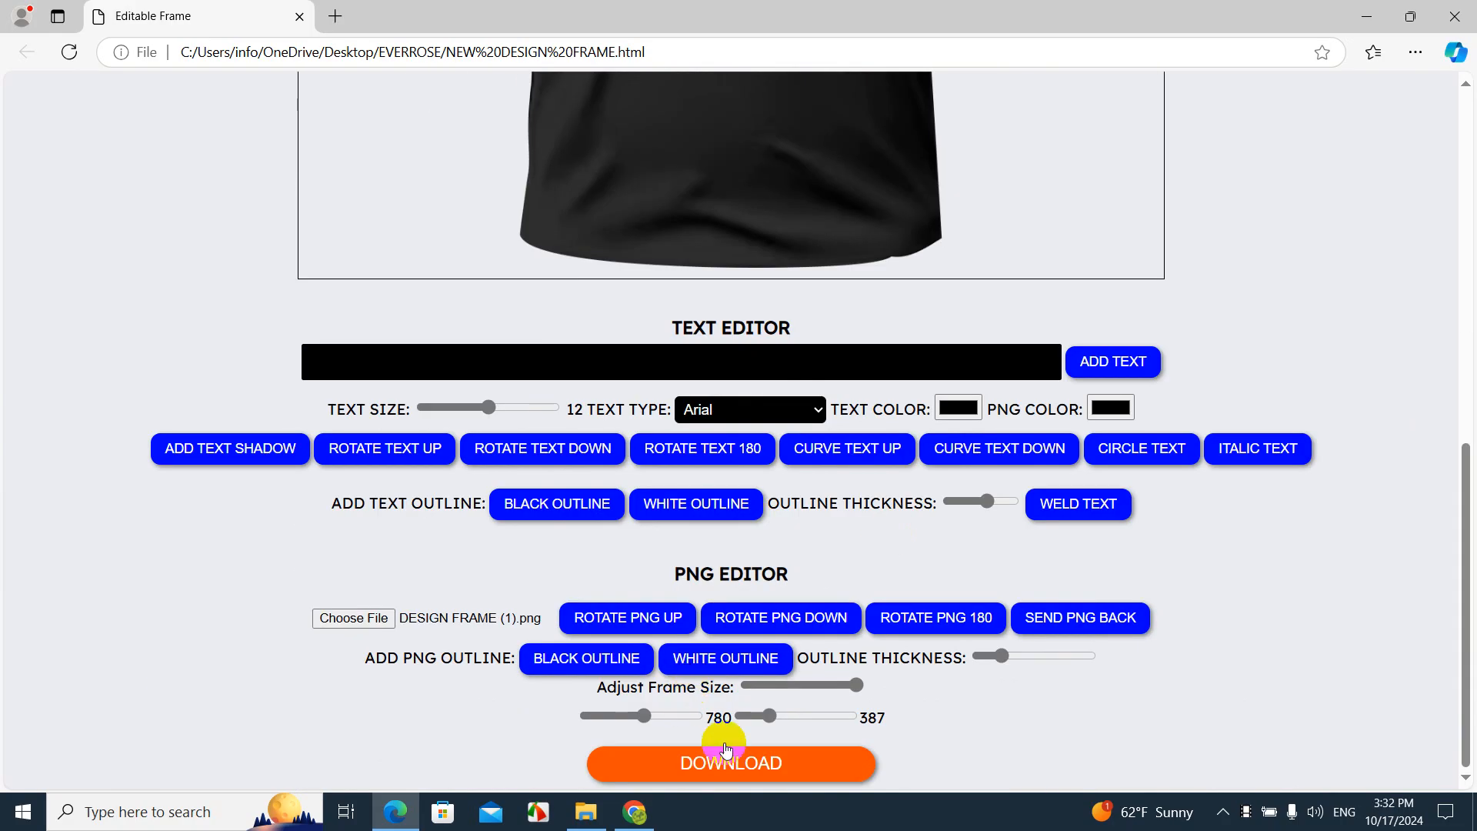
pyautogui.click(650, 758)
pyautogui.click(1145, 451)
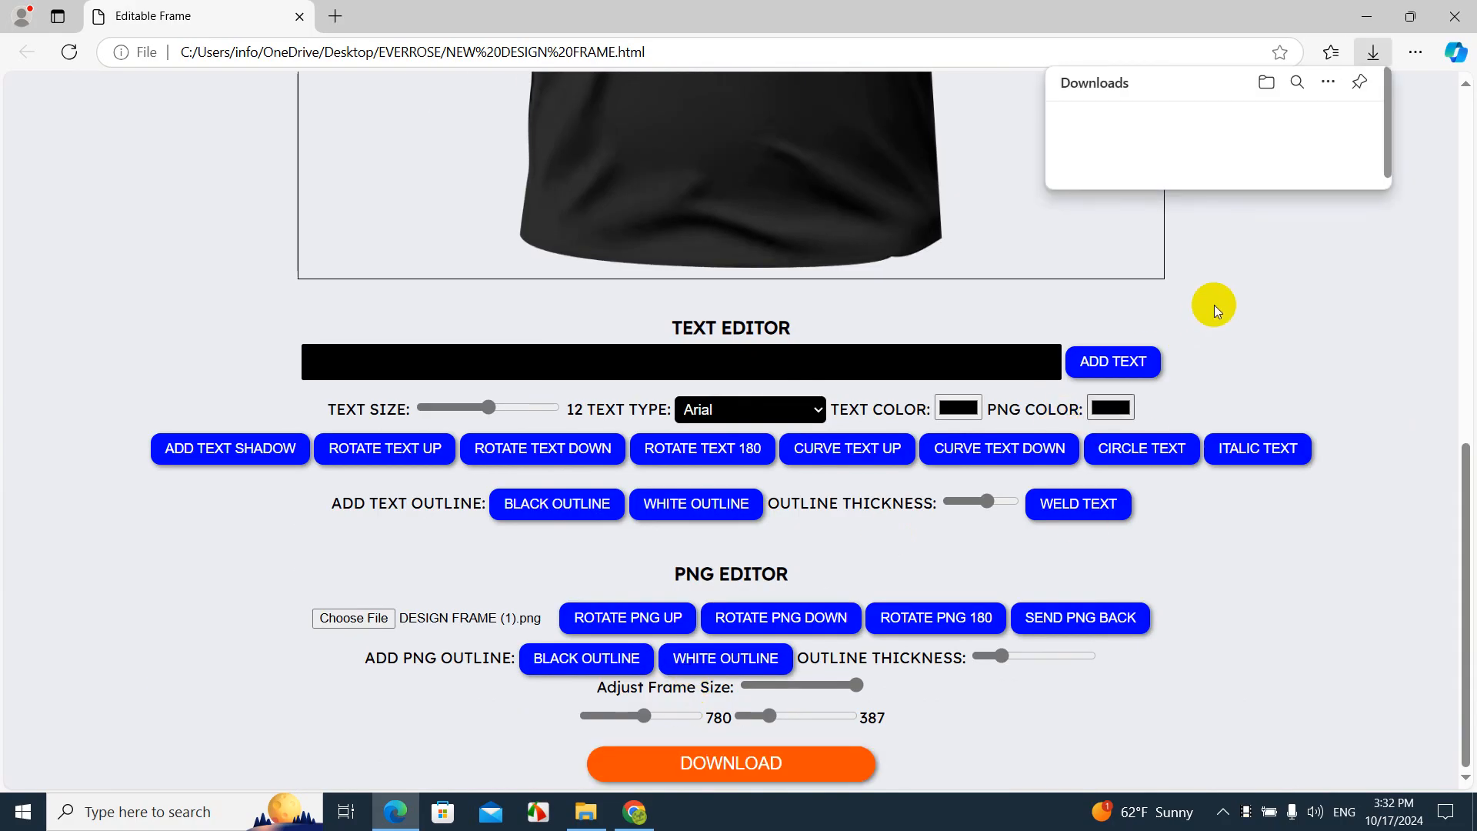
pyautogui.click(1401, 280)
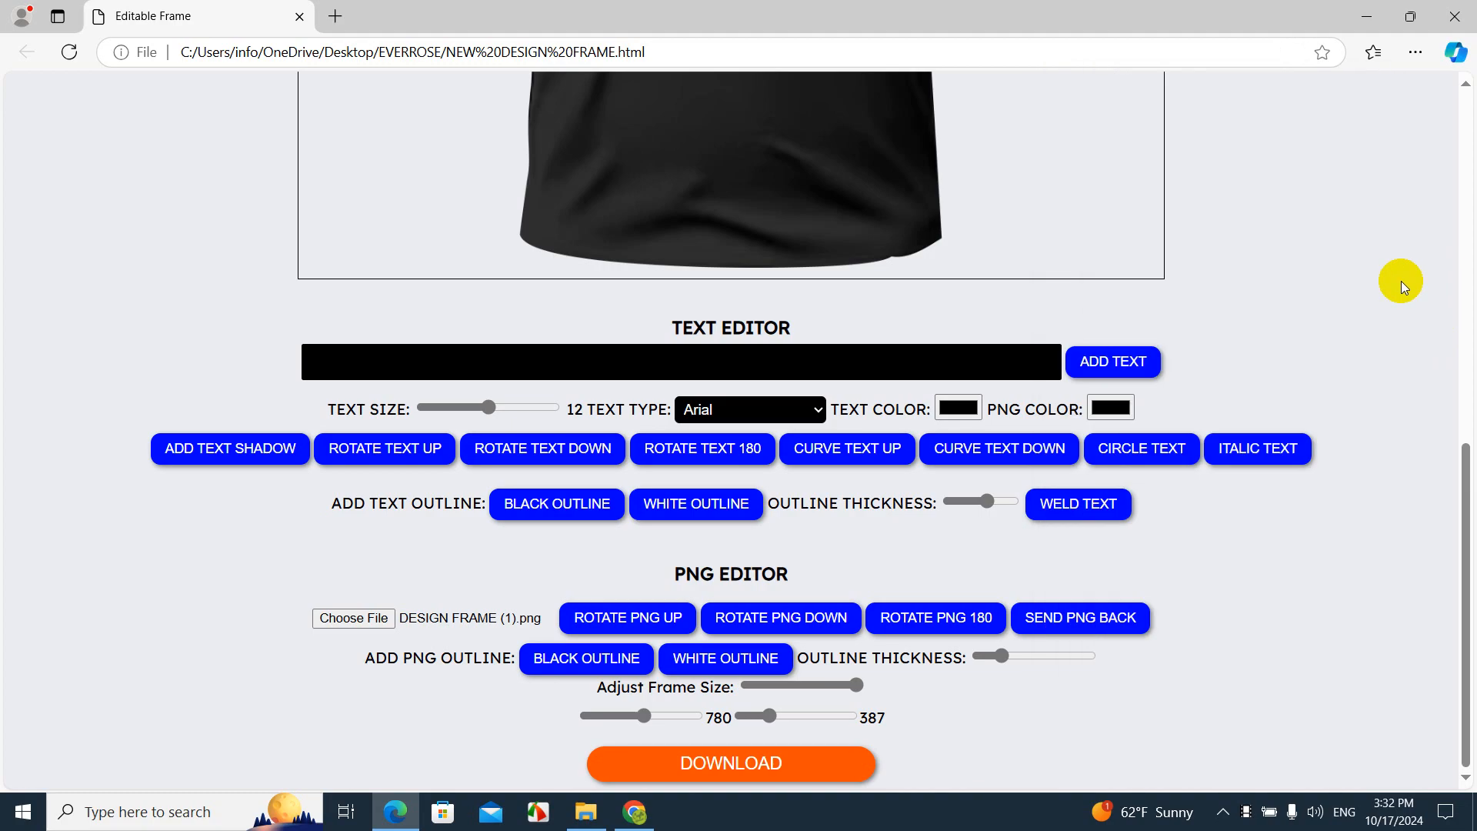
# - Review the black T-shirt mockup, the list of special tools, and the text and PNG editing options
pyautogui.scroll(8, 1401, 284)
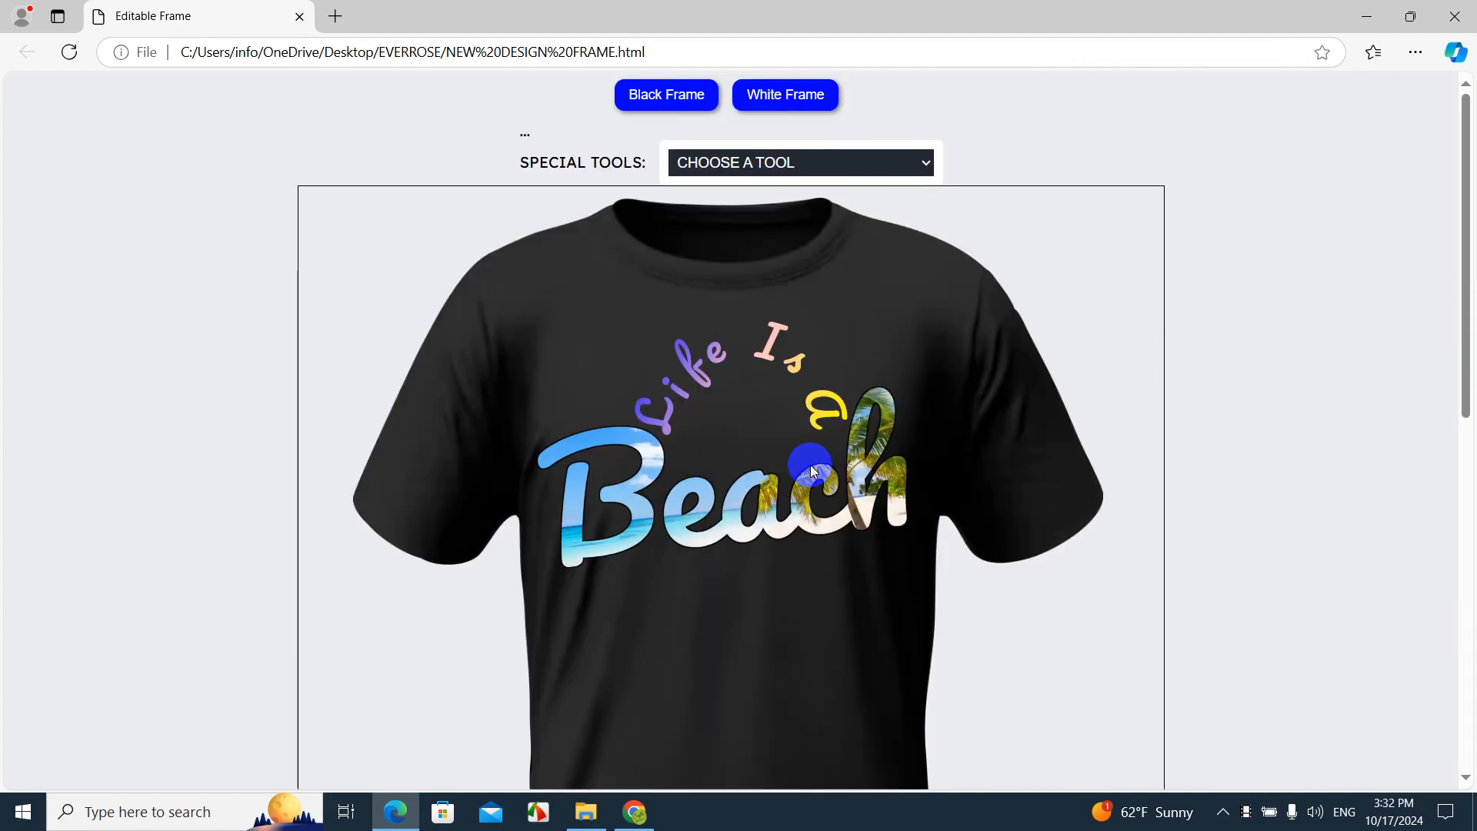
pyautogui.click(1010, 406)
pyautogui.click(764, 167)
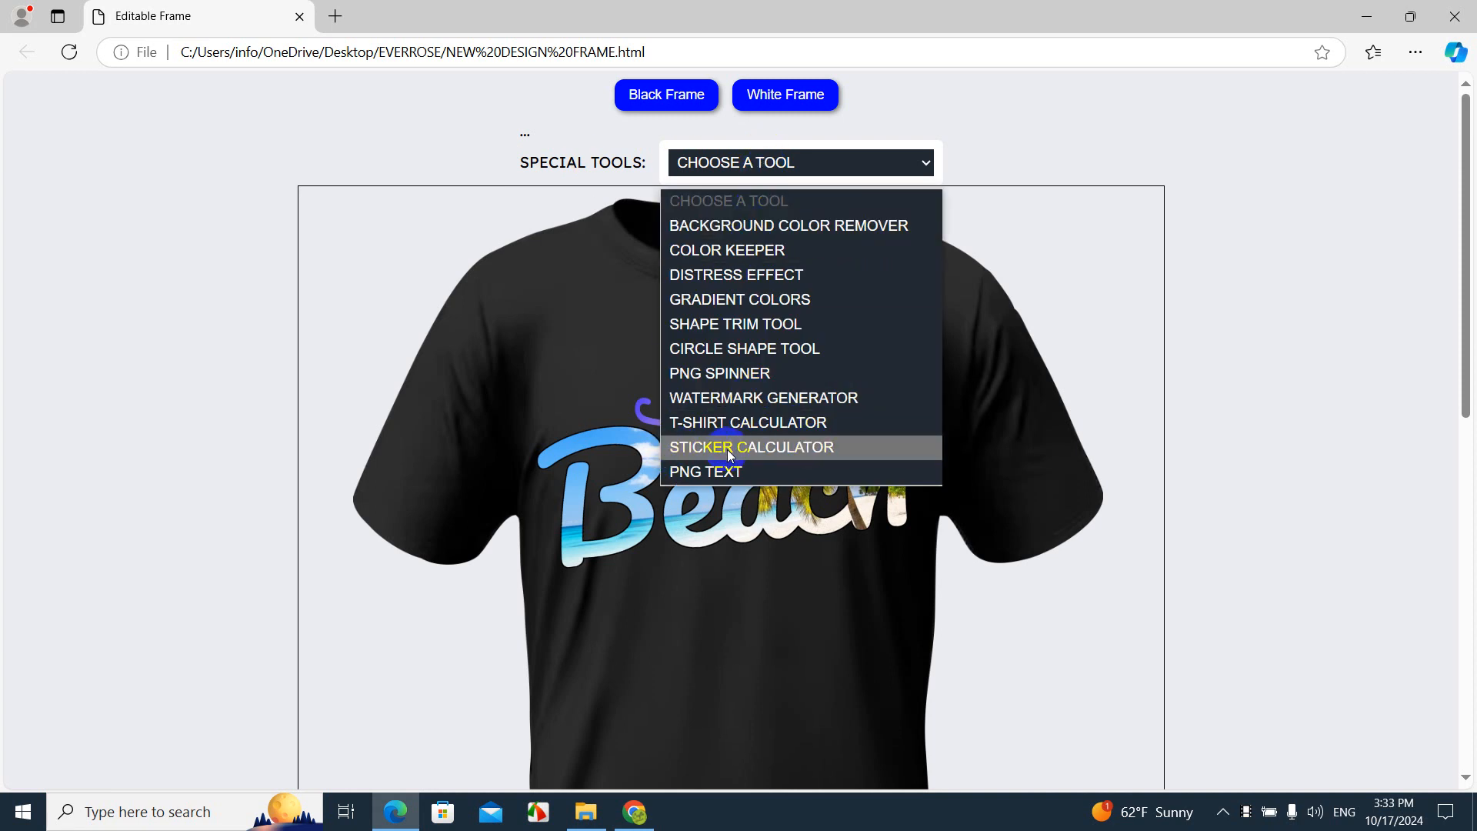
pyautogui.click(197, 414)
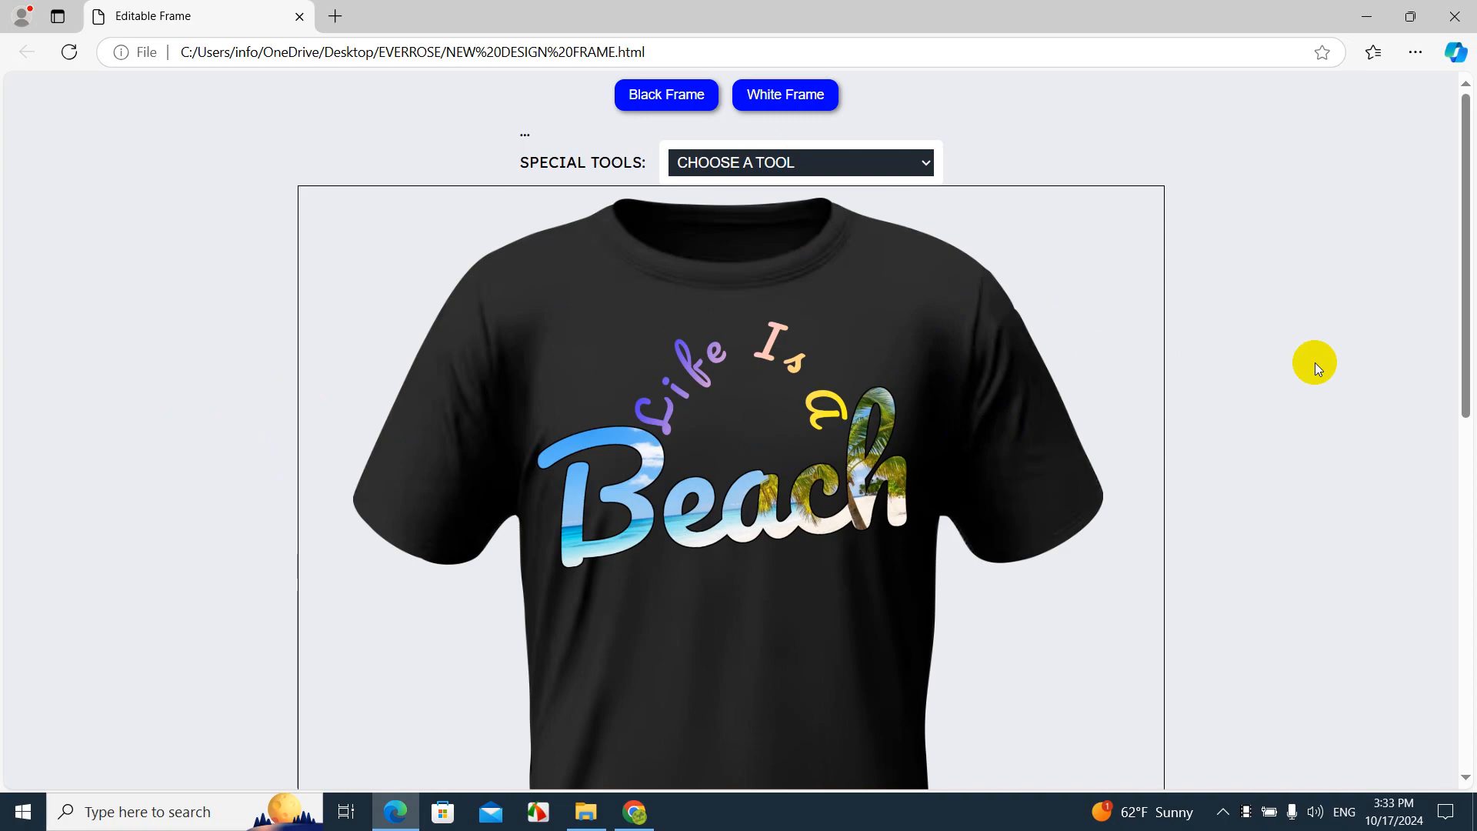
pyautogui.moveTo(1466, 140)
pyautogui.mouseDown()
pyautogui.moveTo(1472, 471)
pyautogui.moveTo(1468, 154)
pyautogui.mouseUp()
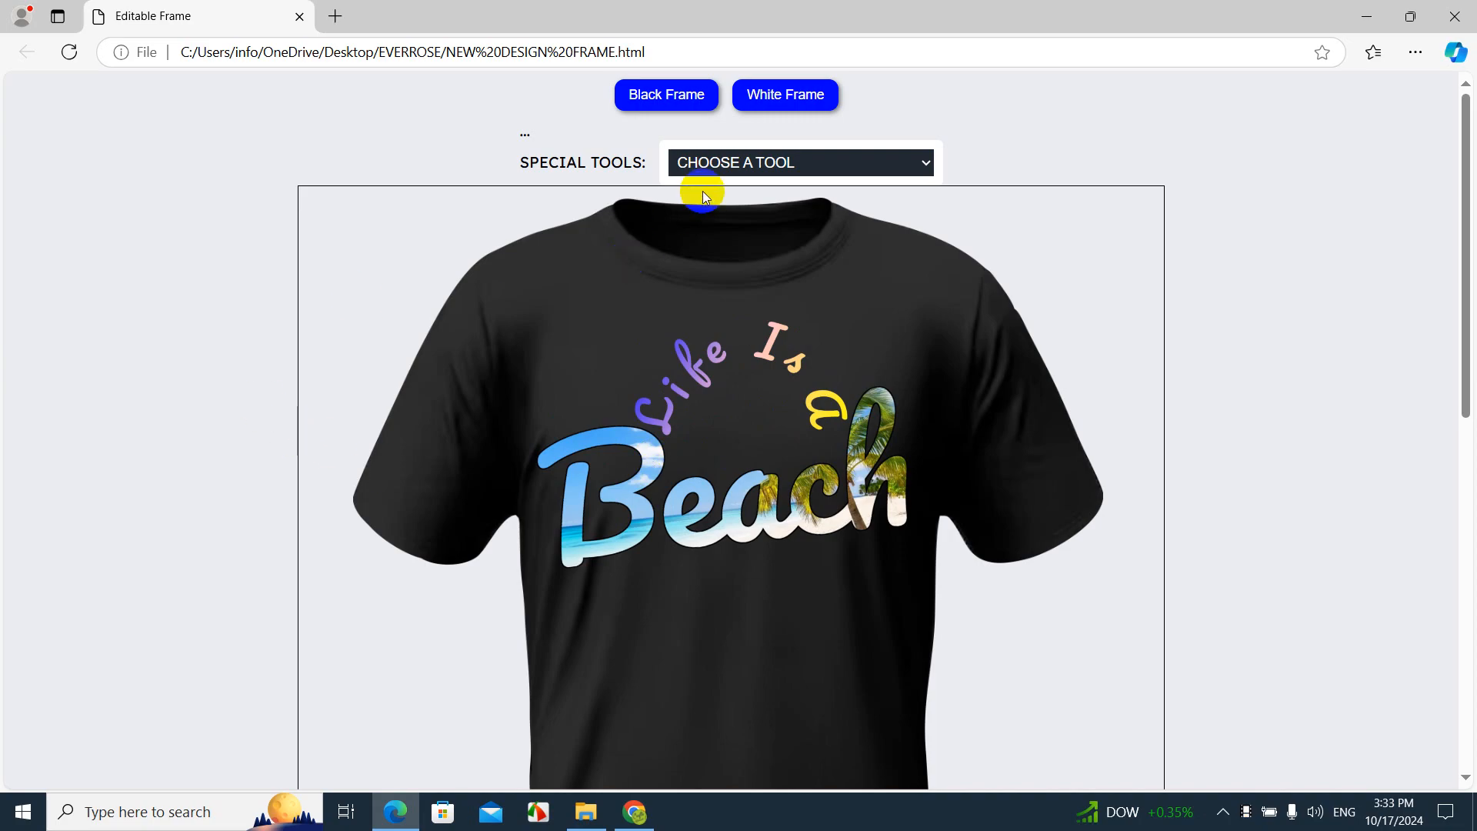
pyautogui.click(716, 163)
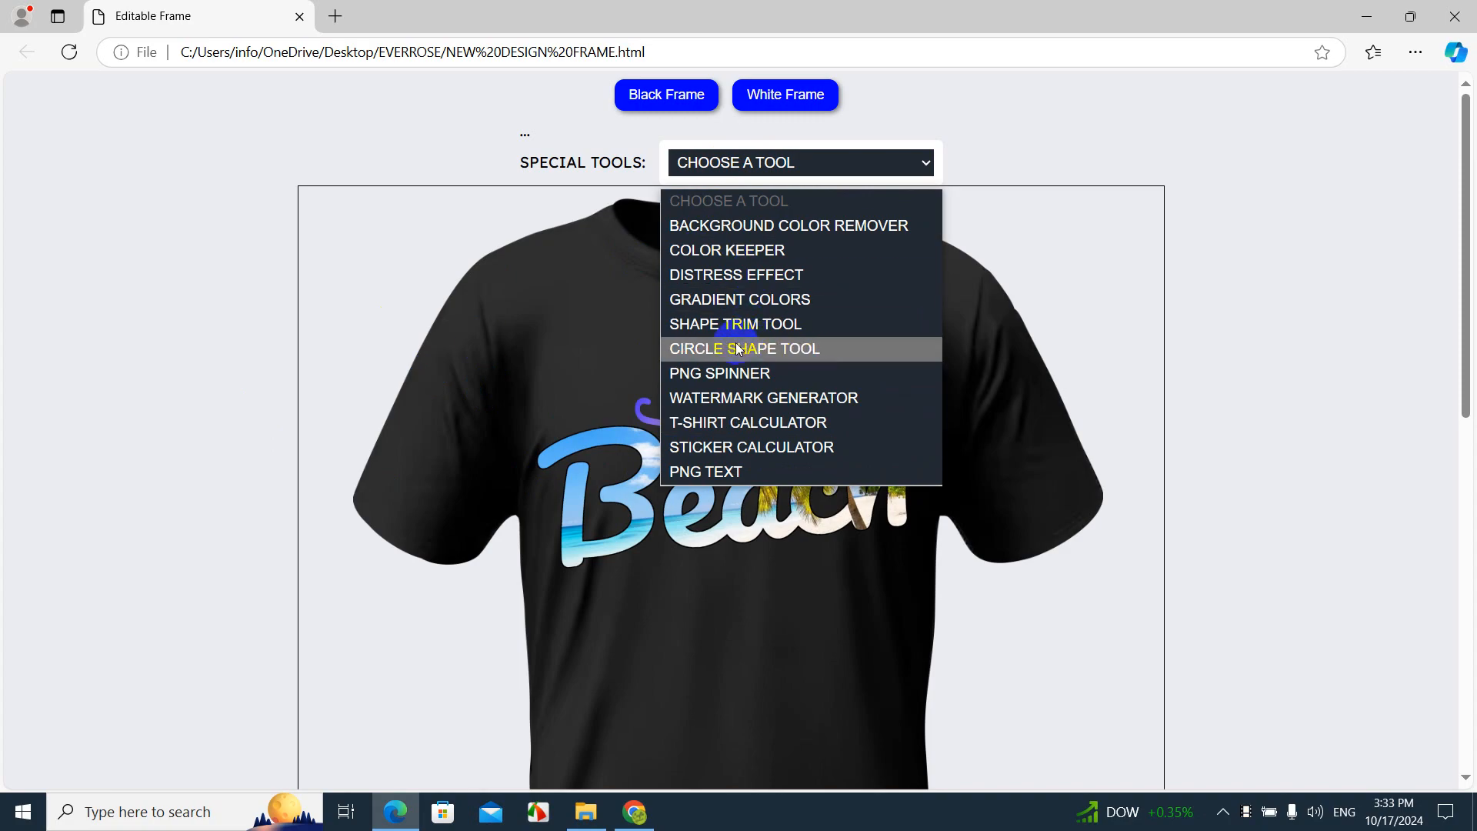
pyautogui.click(134, 266)
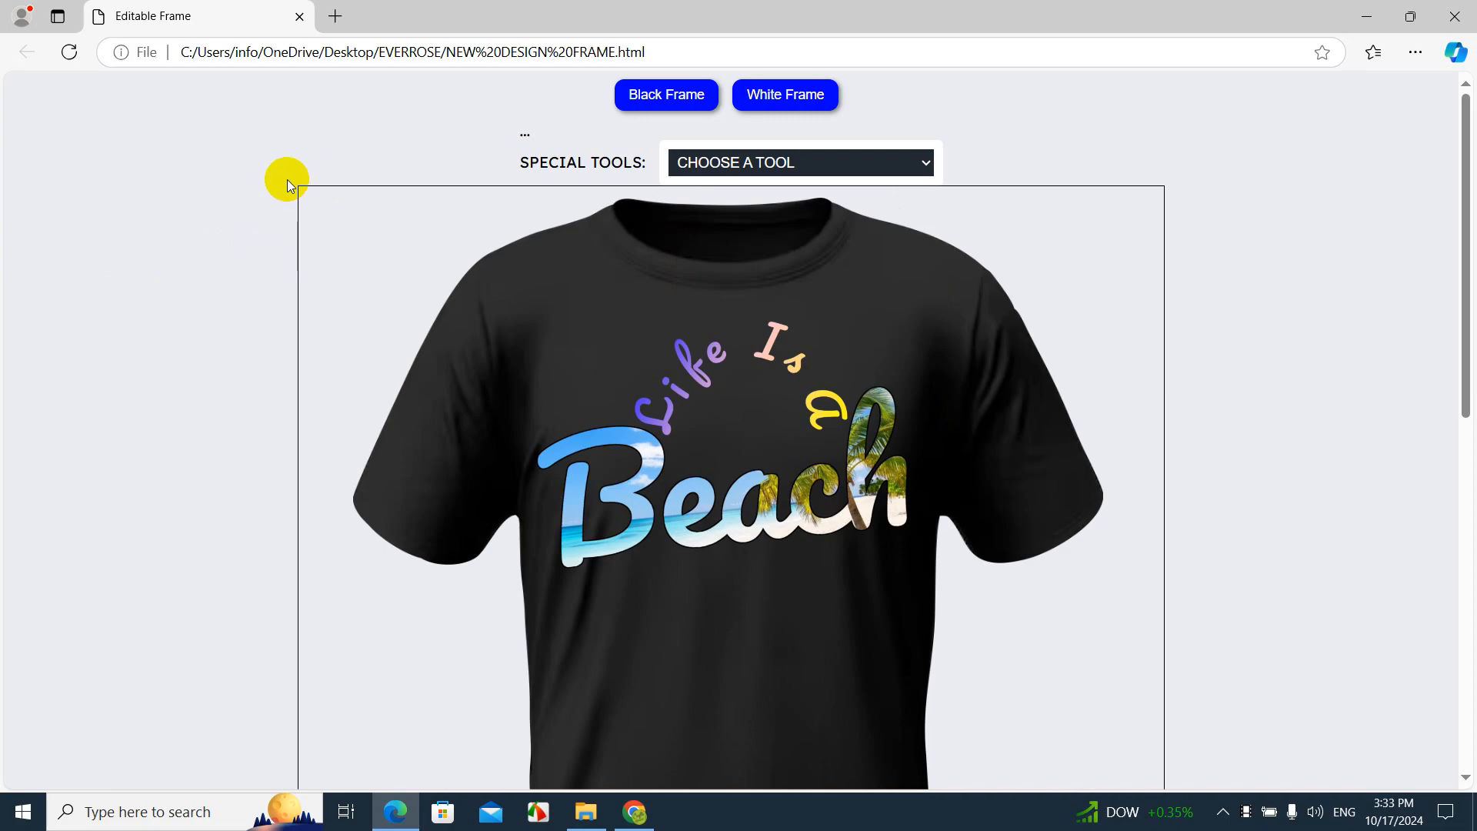
pyautogui.scroll(-5, 287, 179)
pyautogui.scroll(-3, 224, 264)
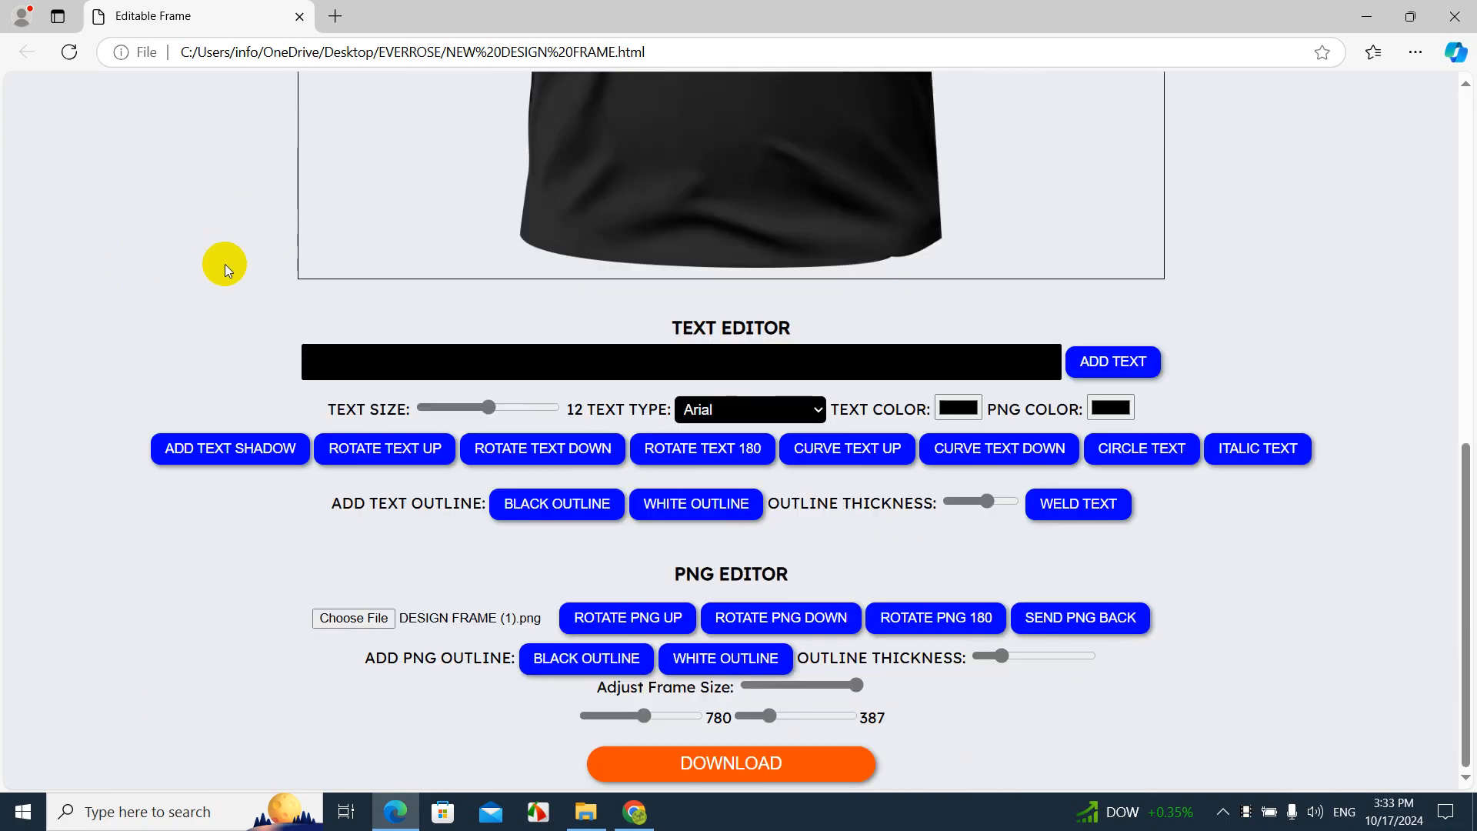
pyautogui.scroll(8, 225, 265)
pyautogui.scroll(-8, 224, 264)
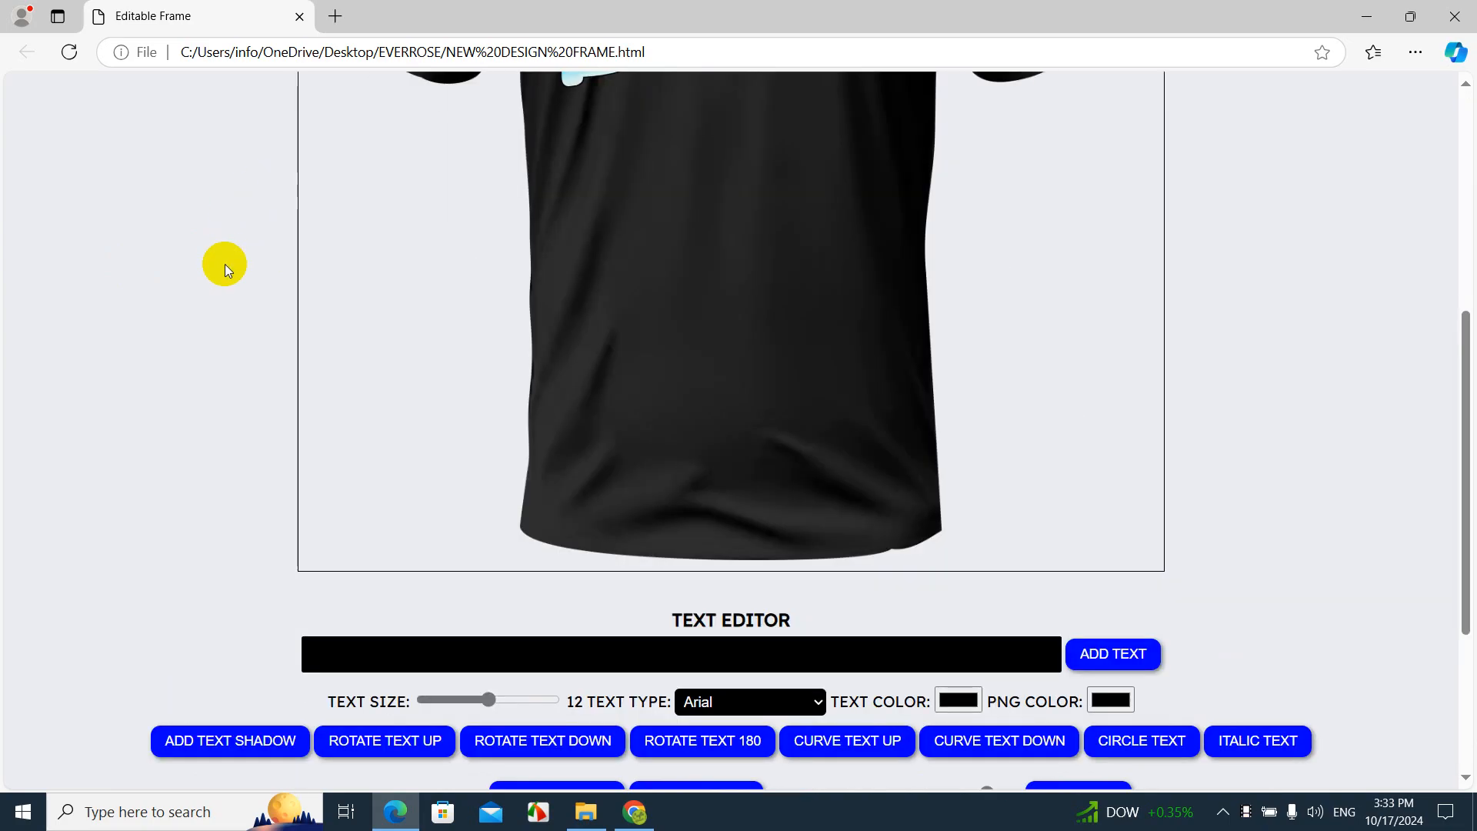